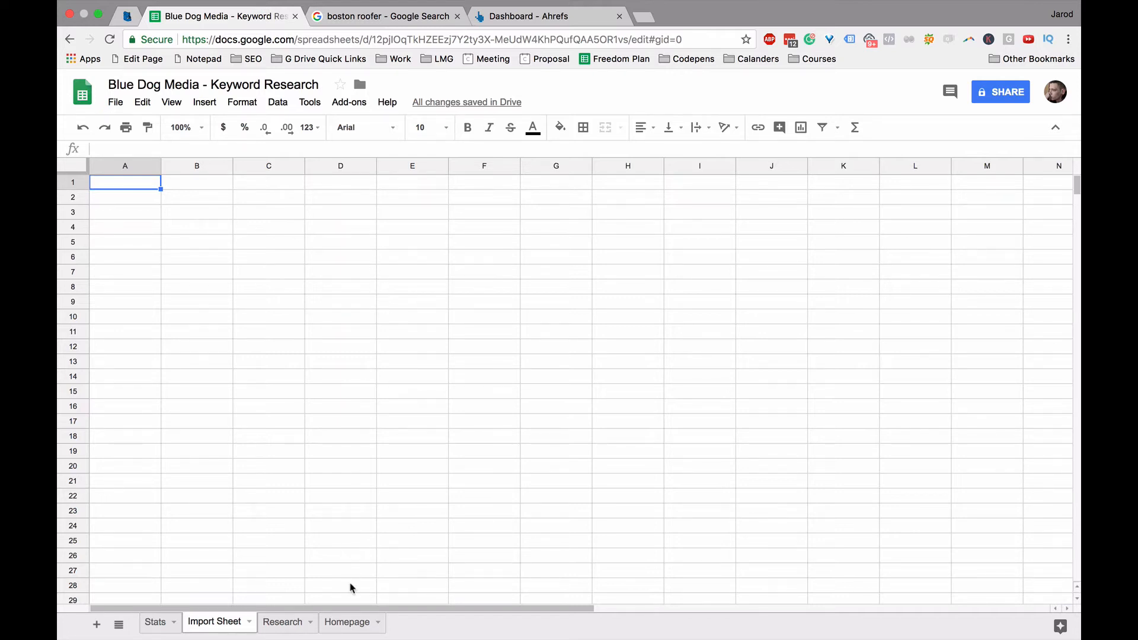
- Duplicate the Homepage sheet and rename the copy Repair
left_click(347, 626)
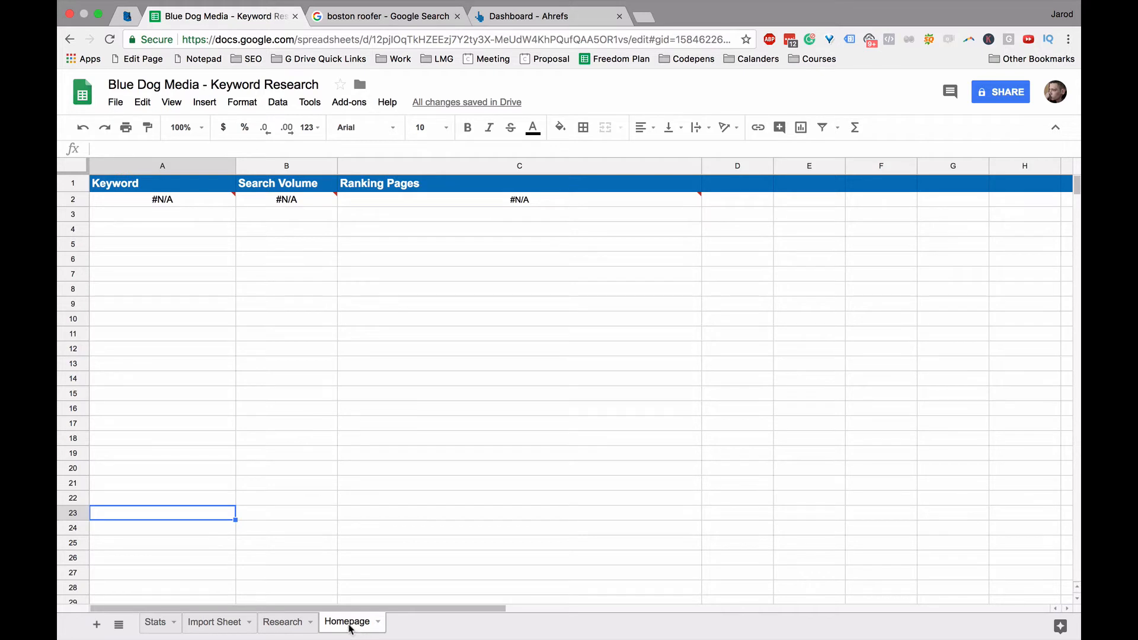
right_click(351, 629)
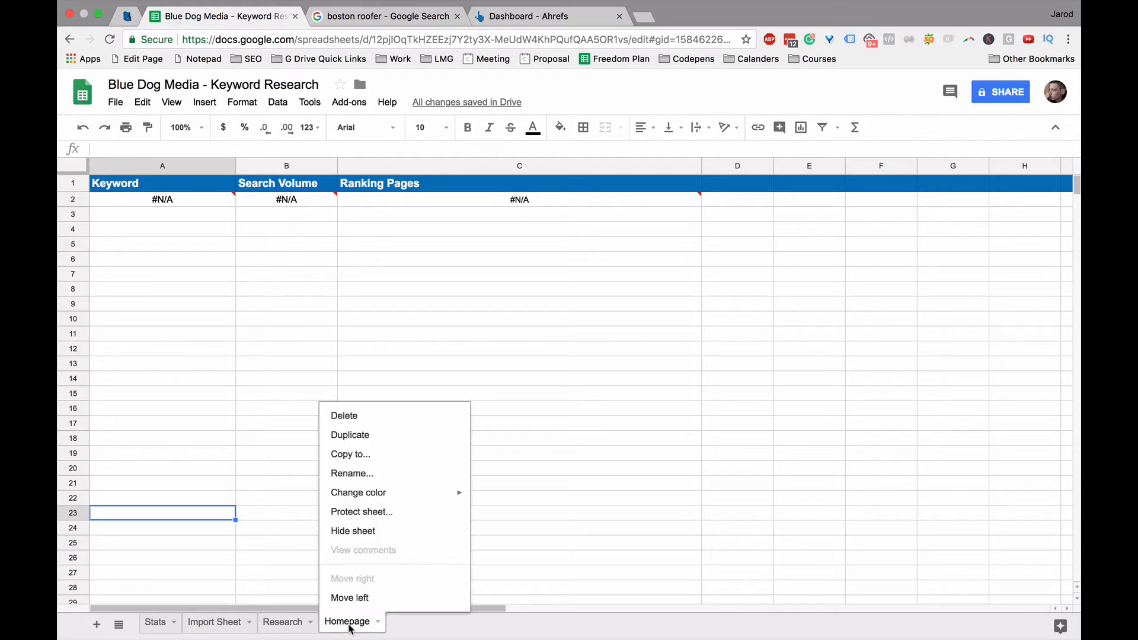
left_click(381, 445)
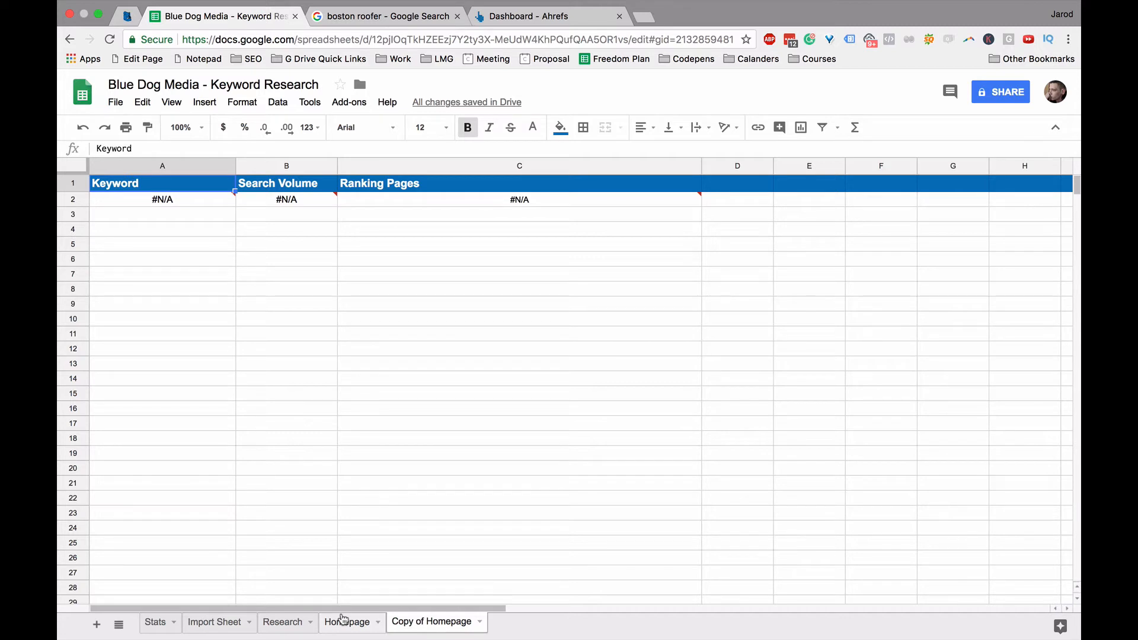
double_click(417, 627)
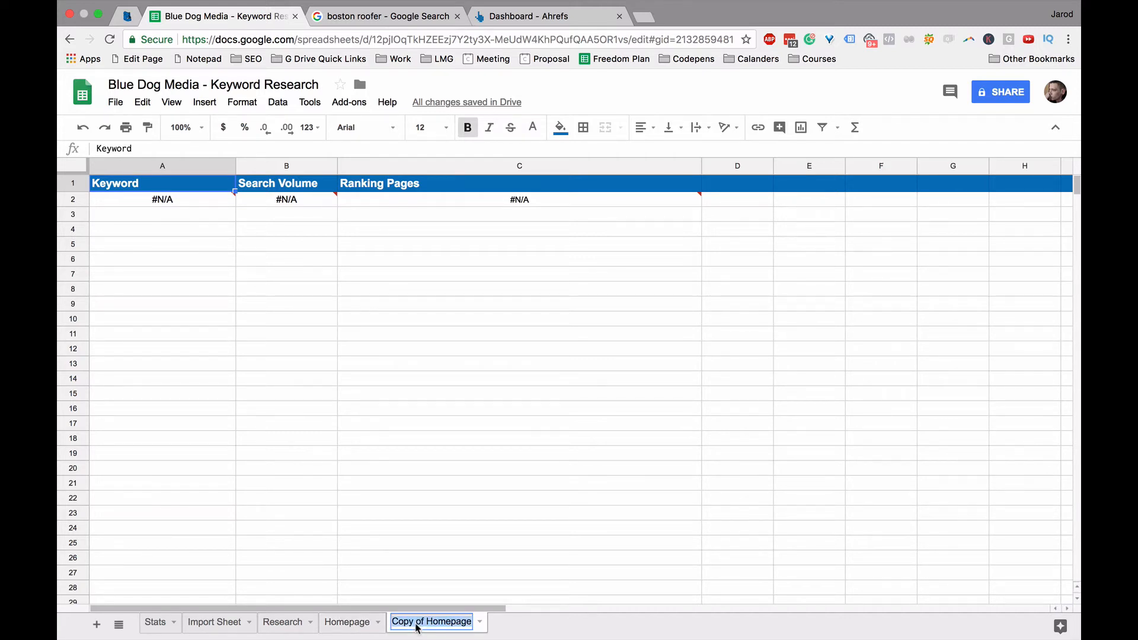
type("Repair")
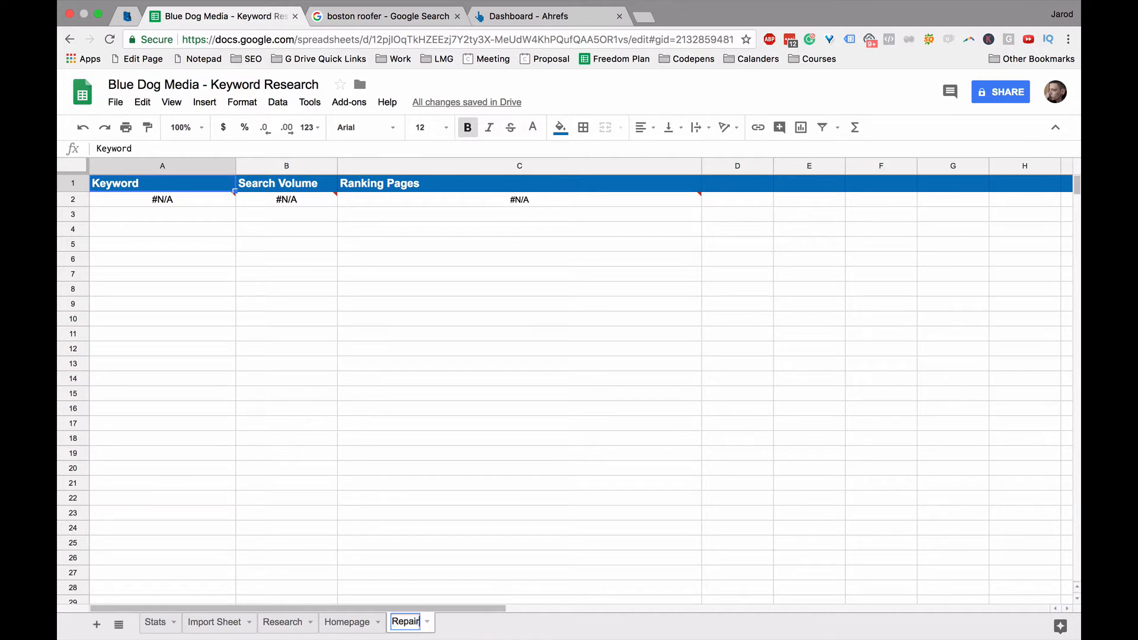
key("Return")
- Duplicate the Repair sheet and name the new copy Commercial
right_click(409, 622)
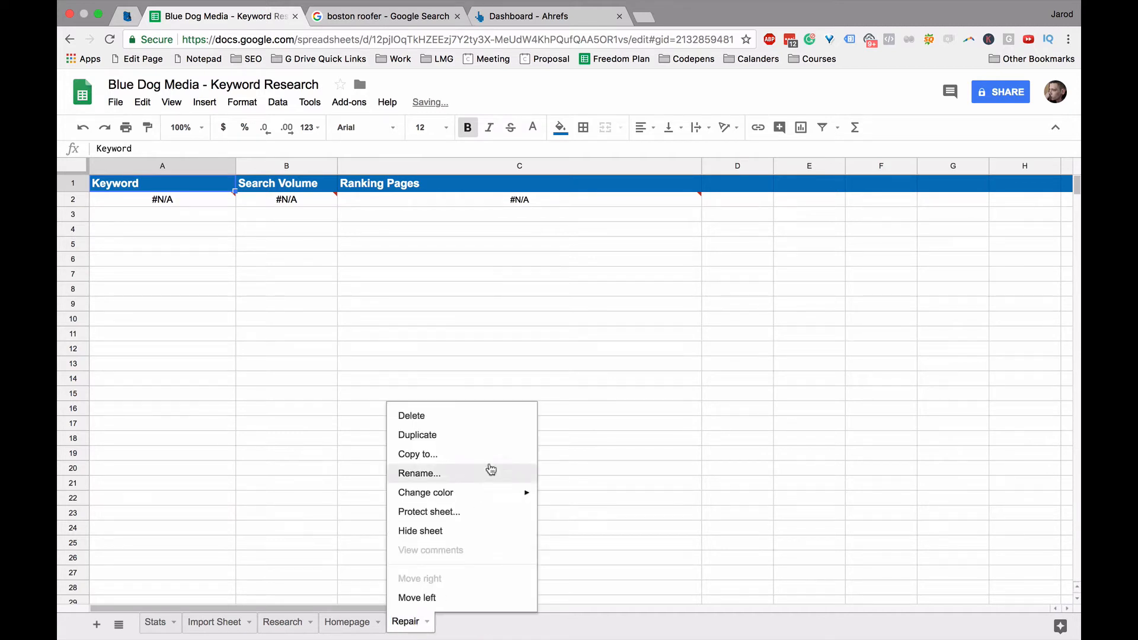
left_click(477, 436)
double_click(462, 627)
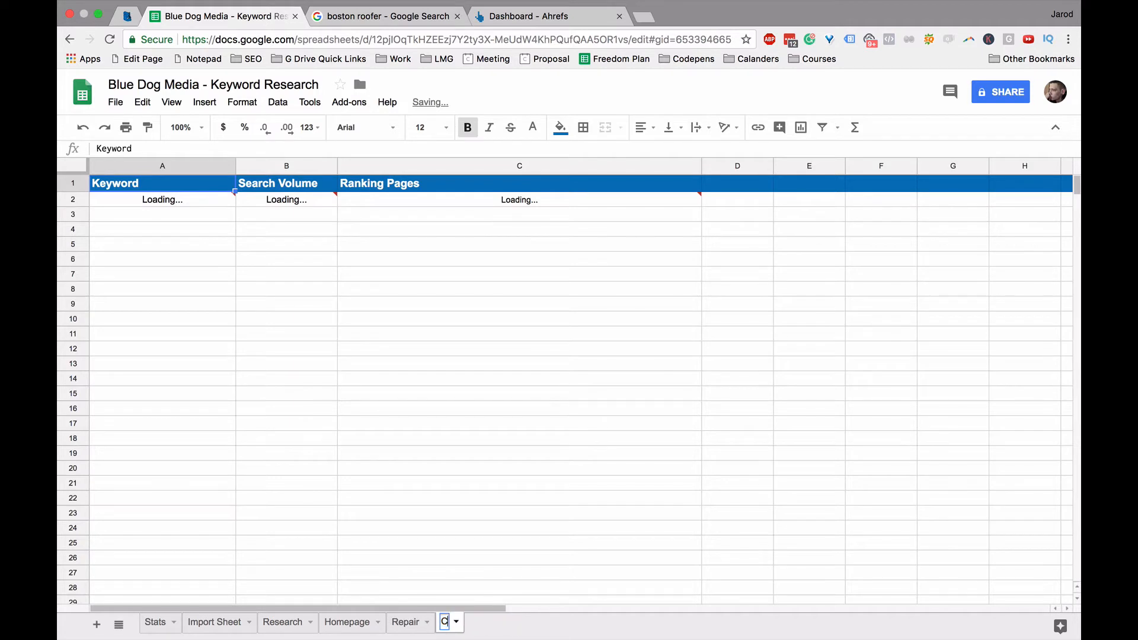
type("Commercial")
key("Return")
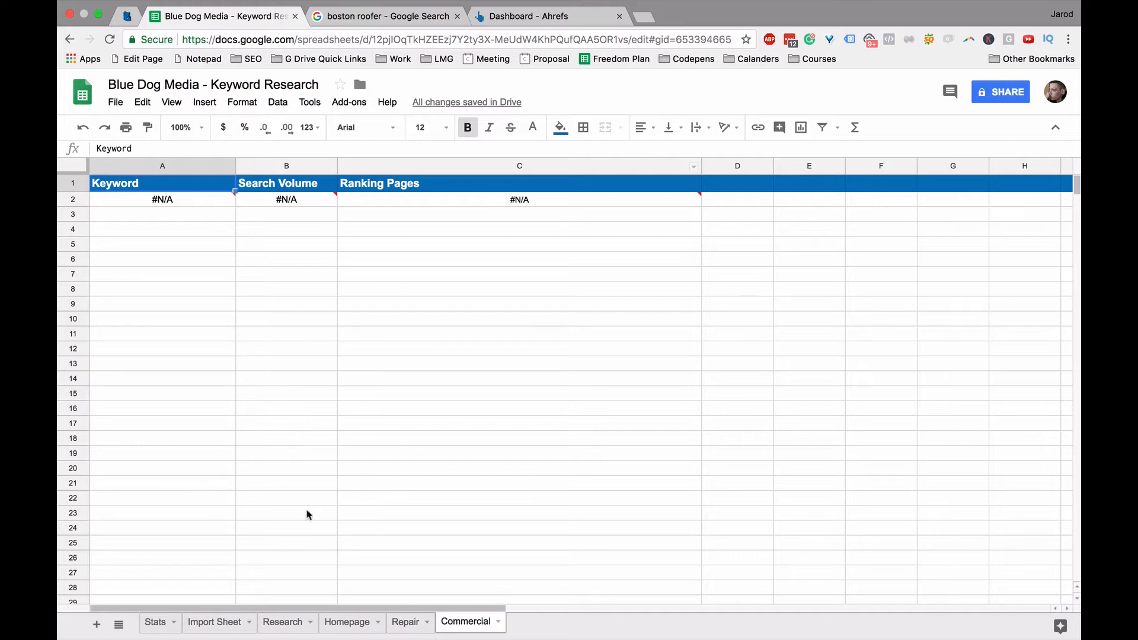
- Bring up the Import Sheet, and open the Boston Roofing website in a new tab from the "boston roofer" Google results
left_click(214, 623)
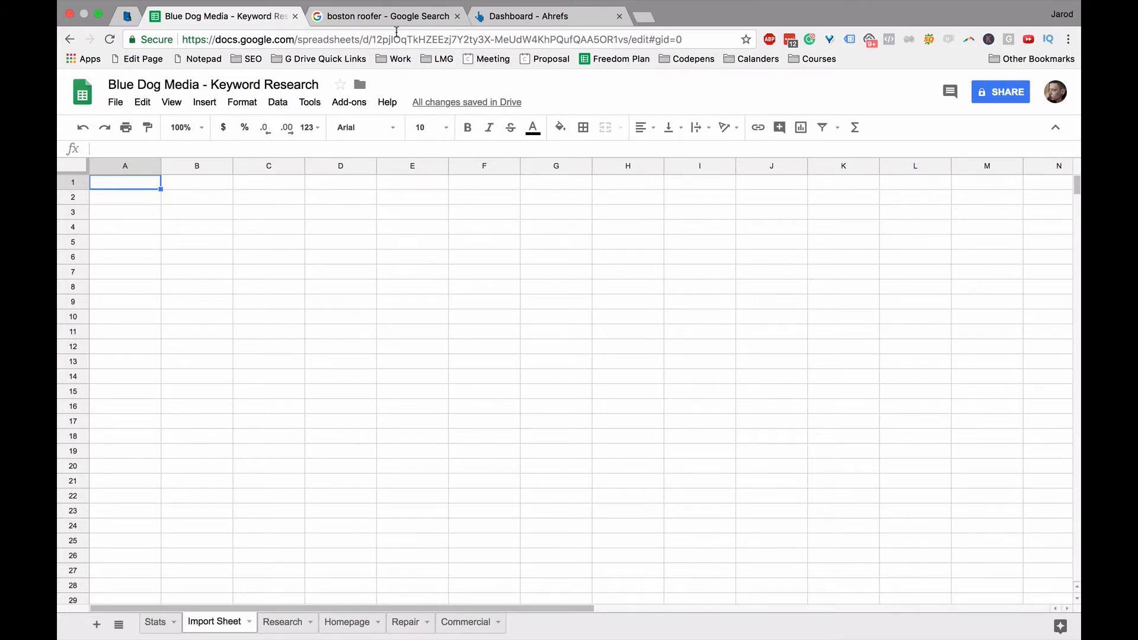
left_click(368, 16)
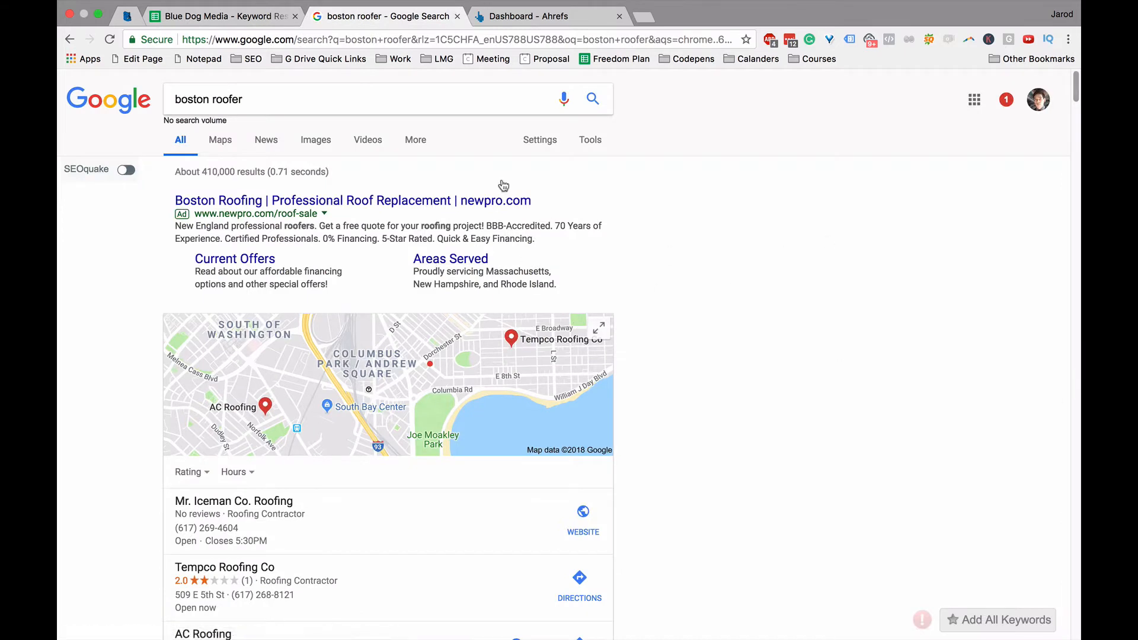
scroll(486, 178, "down", 3)
scroll(707, 322, "down", 7)
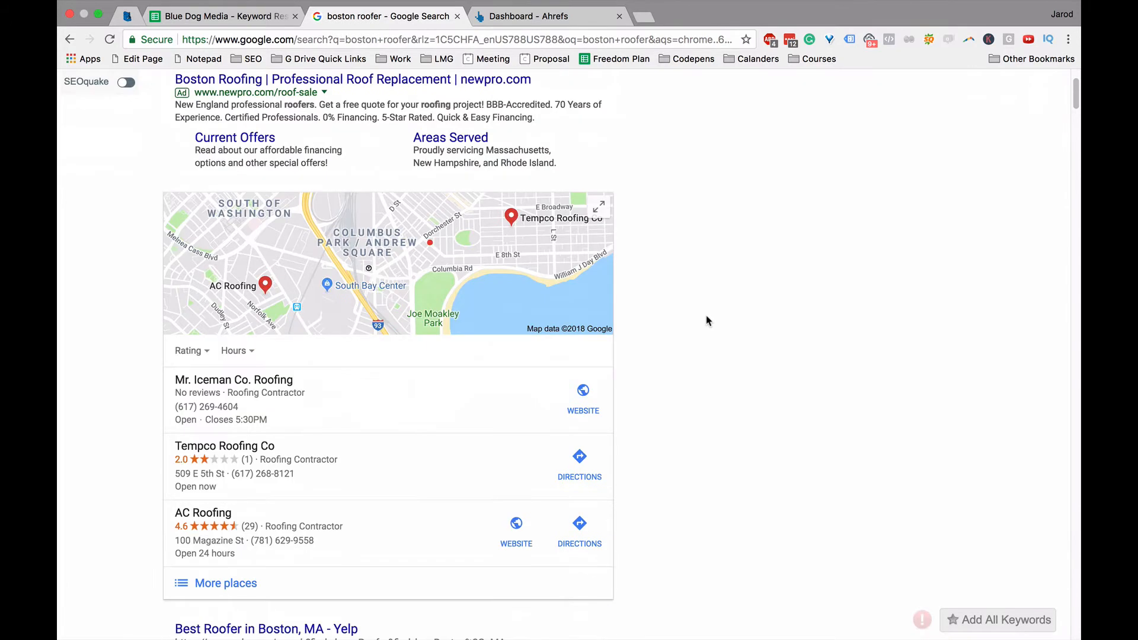
scroll(716, 357, "down", 3)
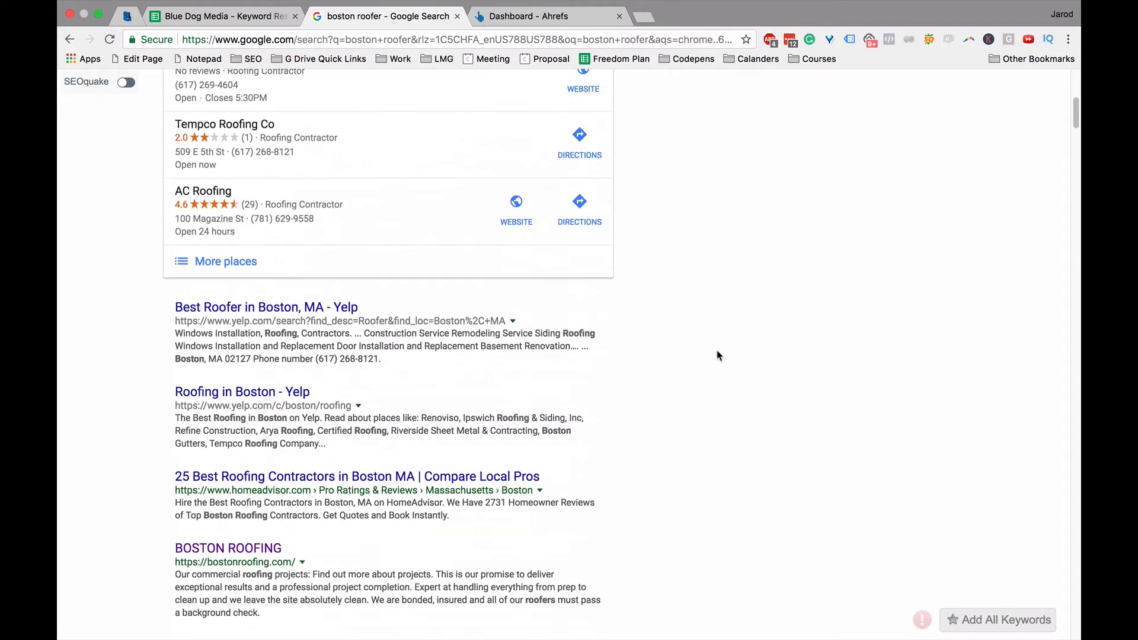
scroll(717, 355, "down", 2)
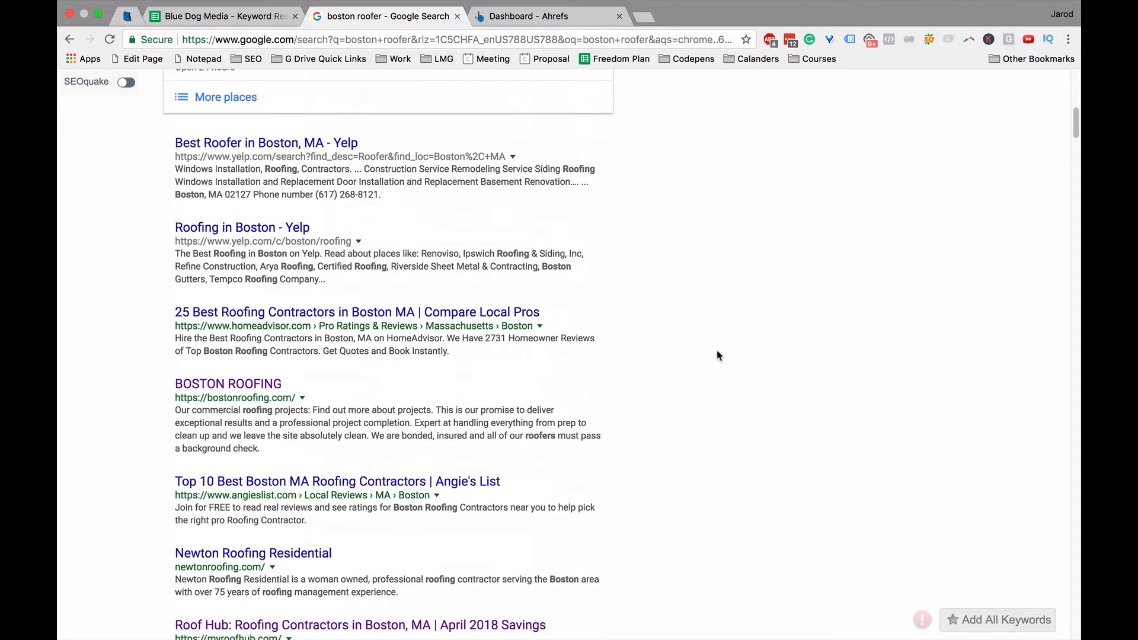
left_click(200, 385, "super")
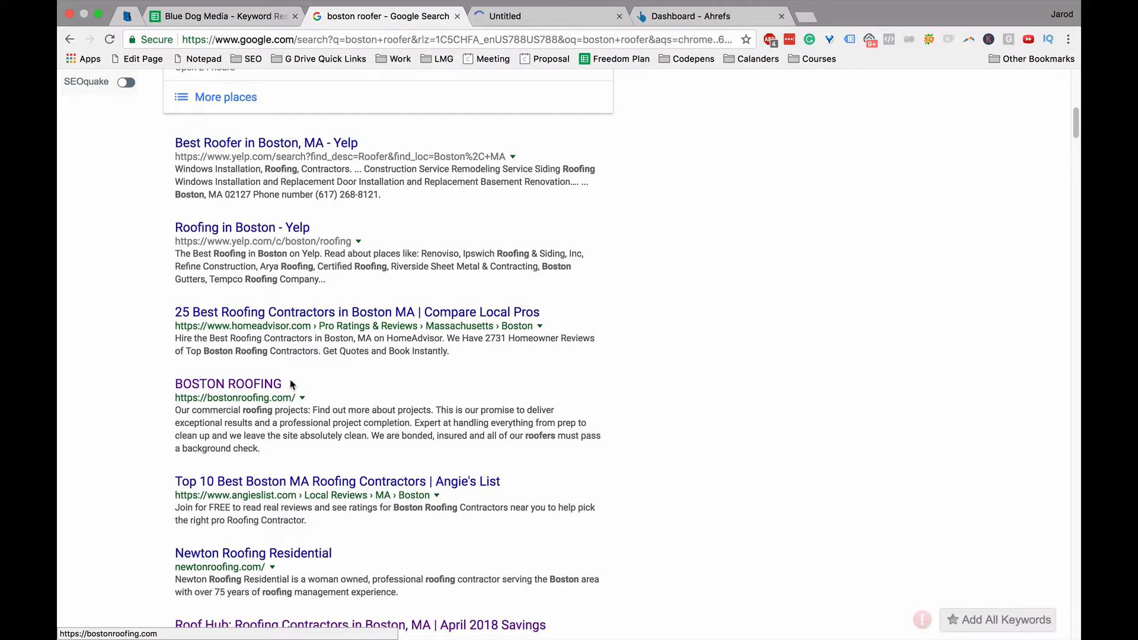
left_click(521, 17)
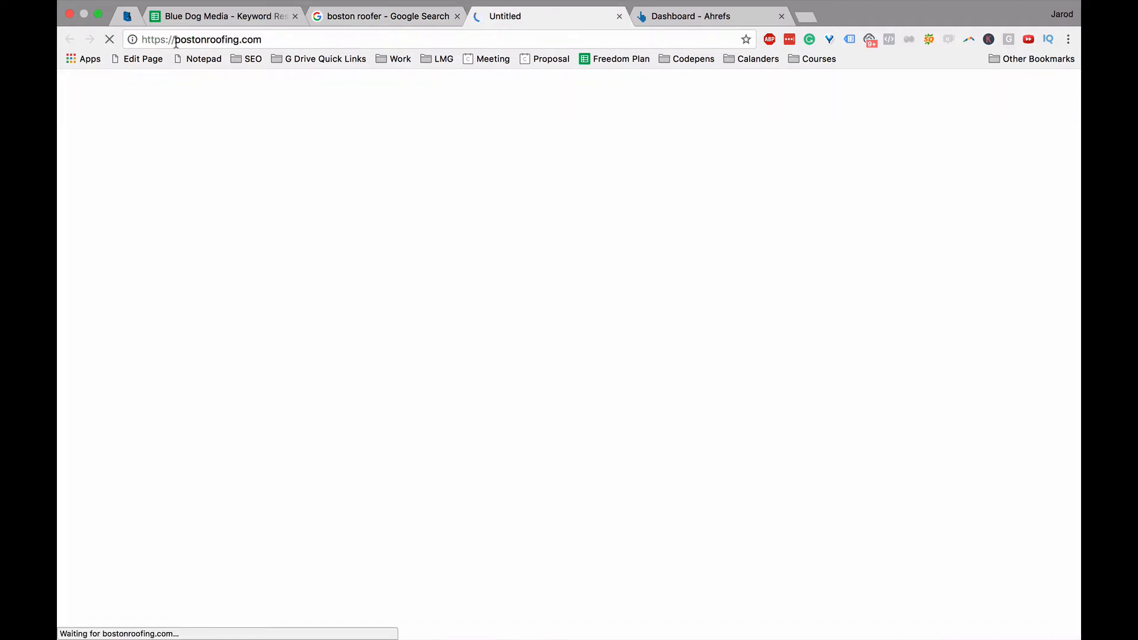
- Copy only the root domain bostonroofing.com from the site's address, excluding a sample path such as /sadfdg, and close the site
left_click_drag(176, 41, 261, 42)
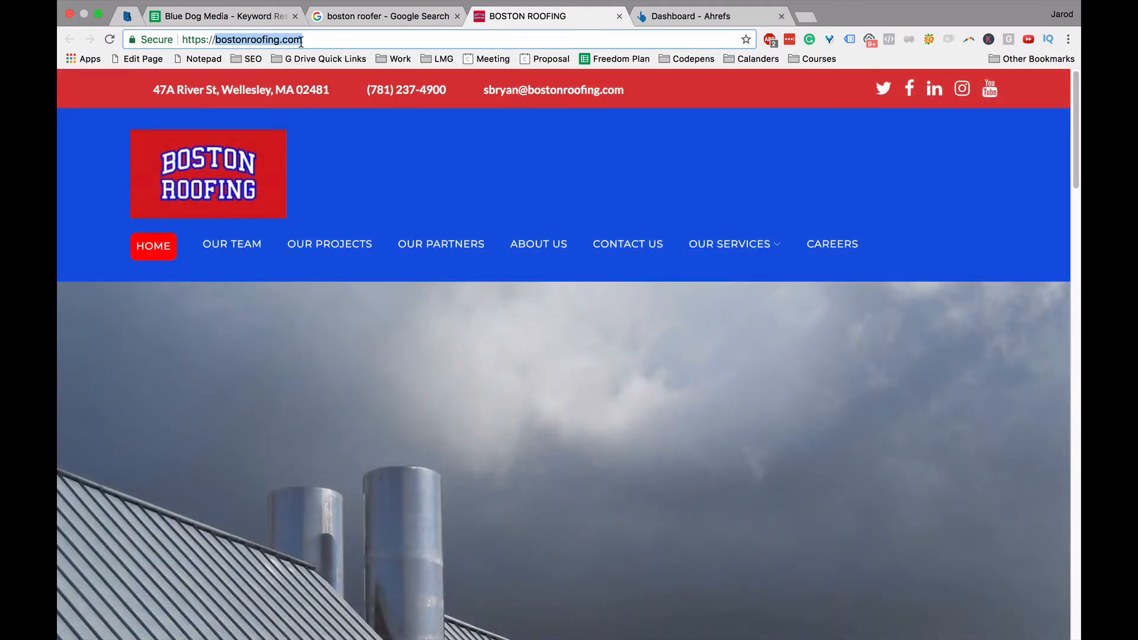
left_click(302, 41)
type("/sadfdg")
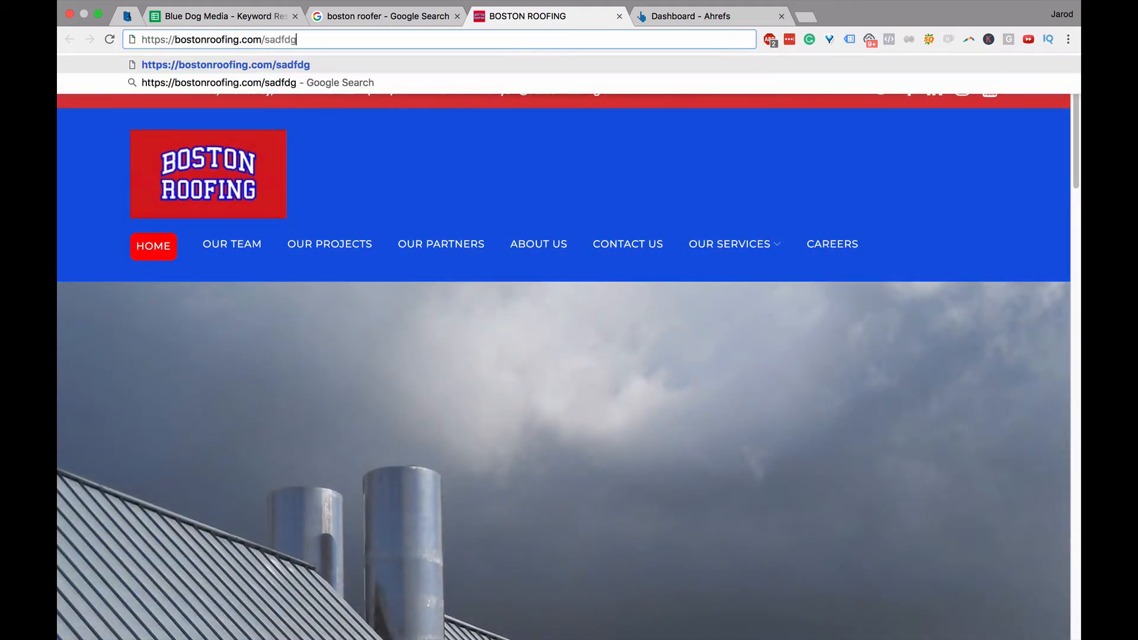
left_click_drag(262, 39, 176, 39)
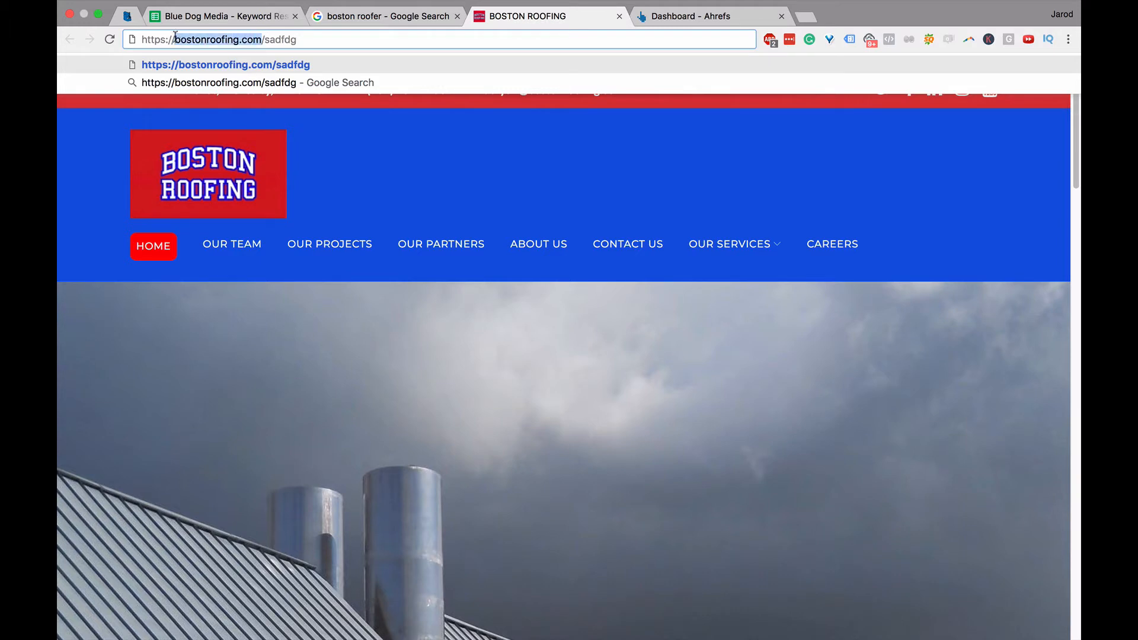
left_click(620, 16)
- Look up bostonroofing.com in Ahrefs and open its organic keywords report
left_click(552, 17)
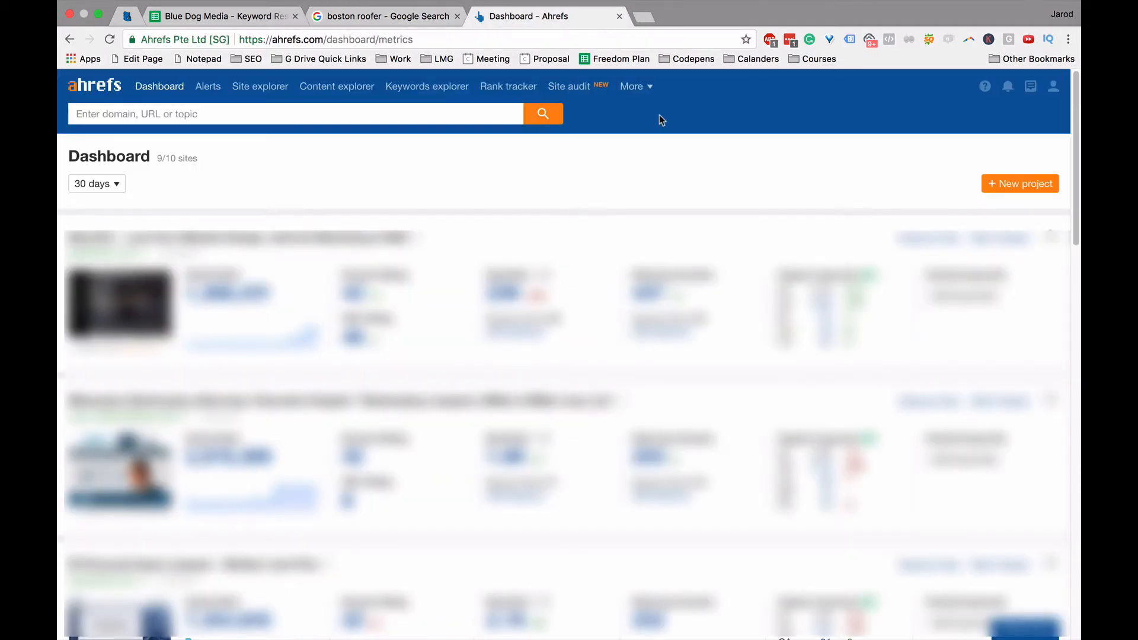
left_click(294, 113)
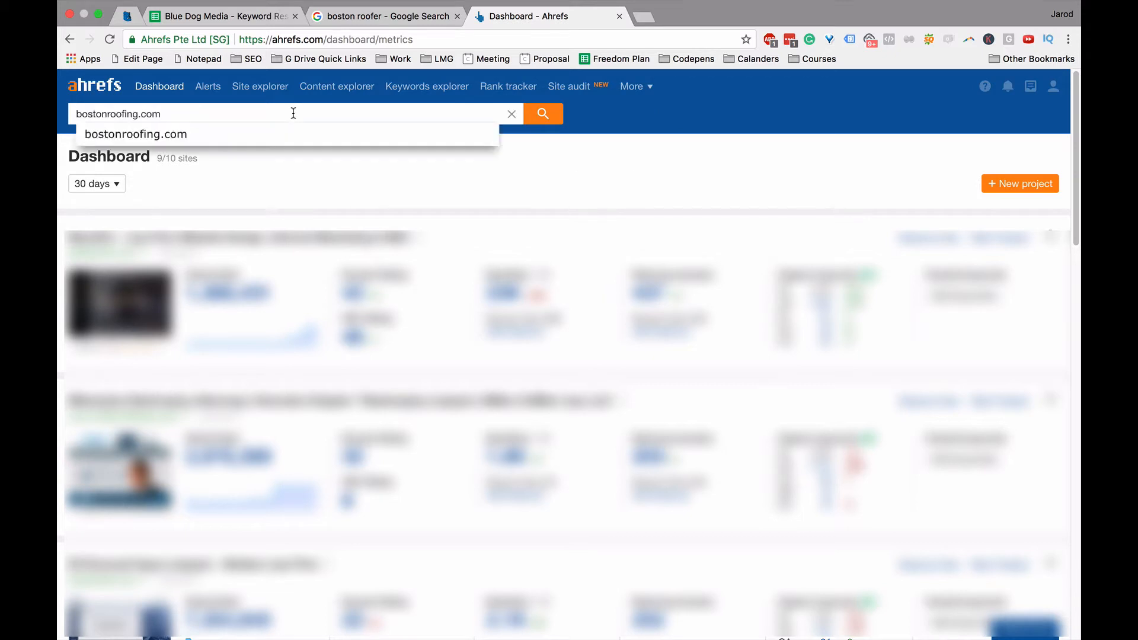
key("Return")
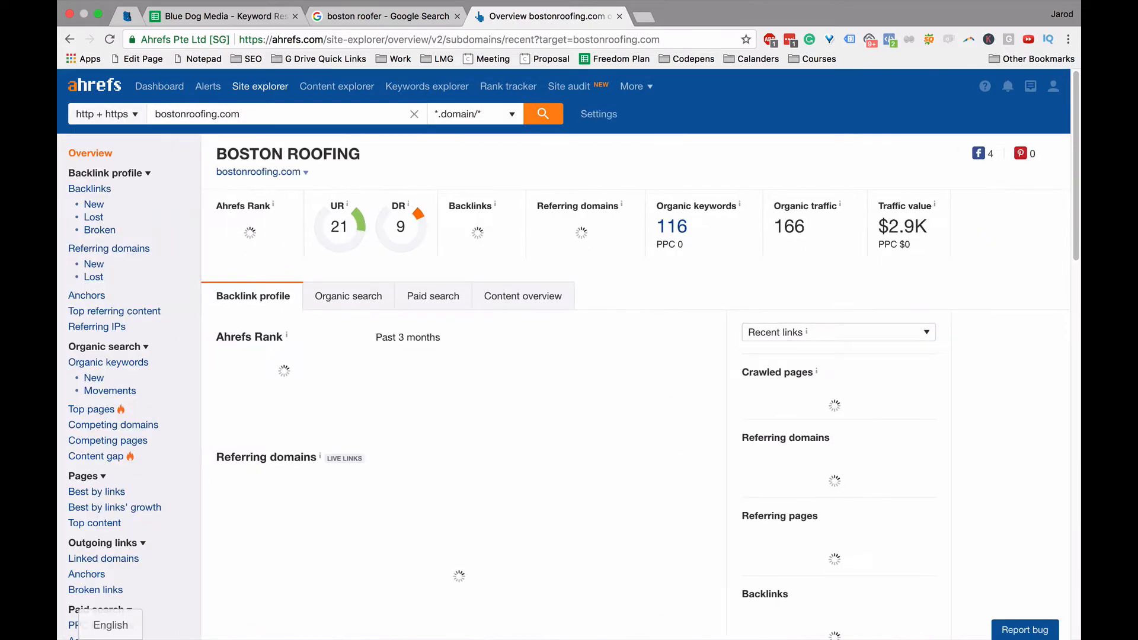
left_click(132, 366)
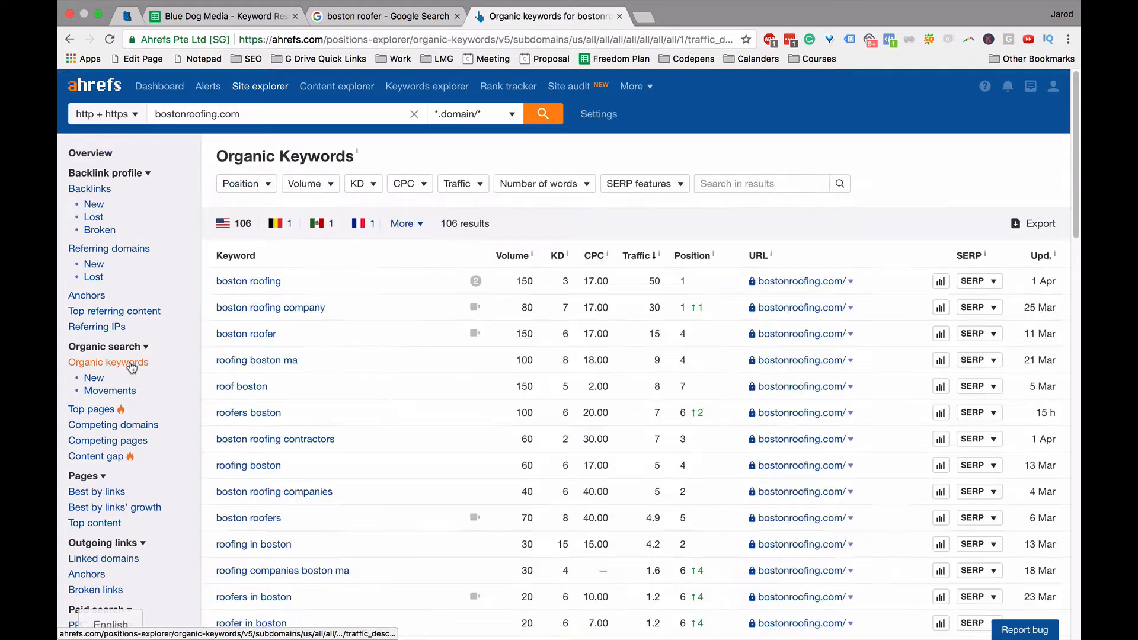
- Run a full export of the organic keywords to CSV in Microsoft Excel (UTF-16) format and dismiss the completion notice
left_click(1035, 224)
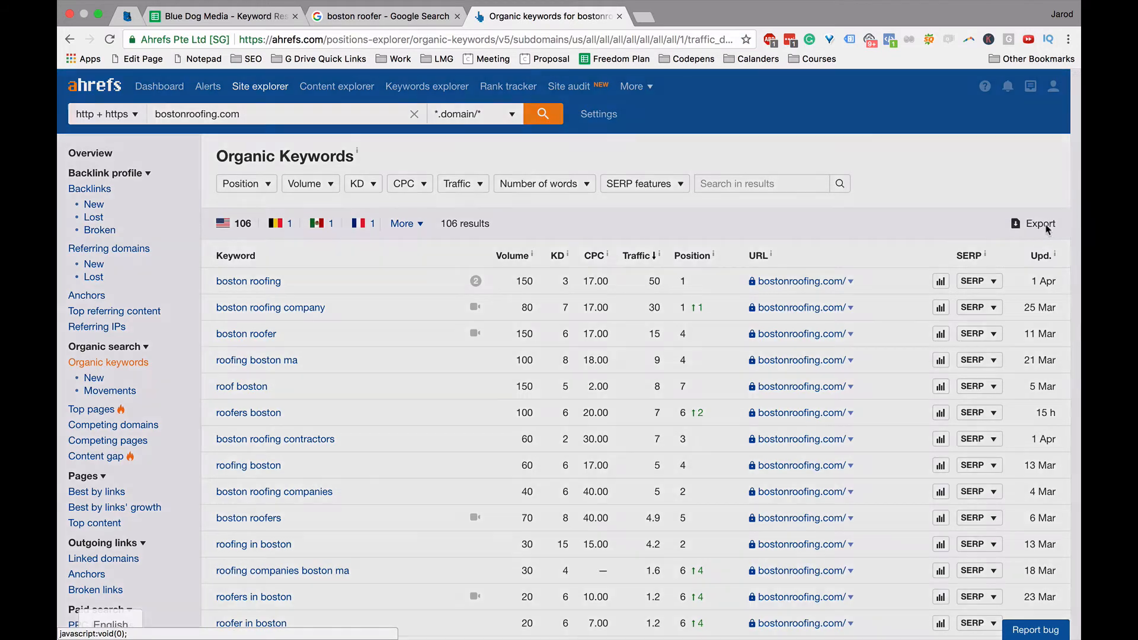
left_click(550, 309)
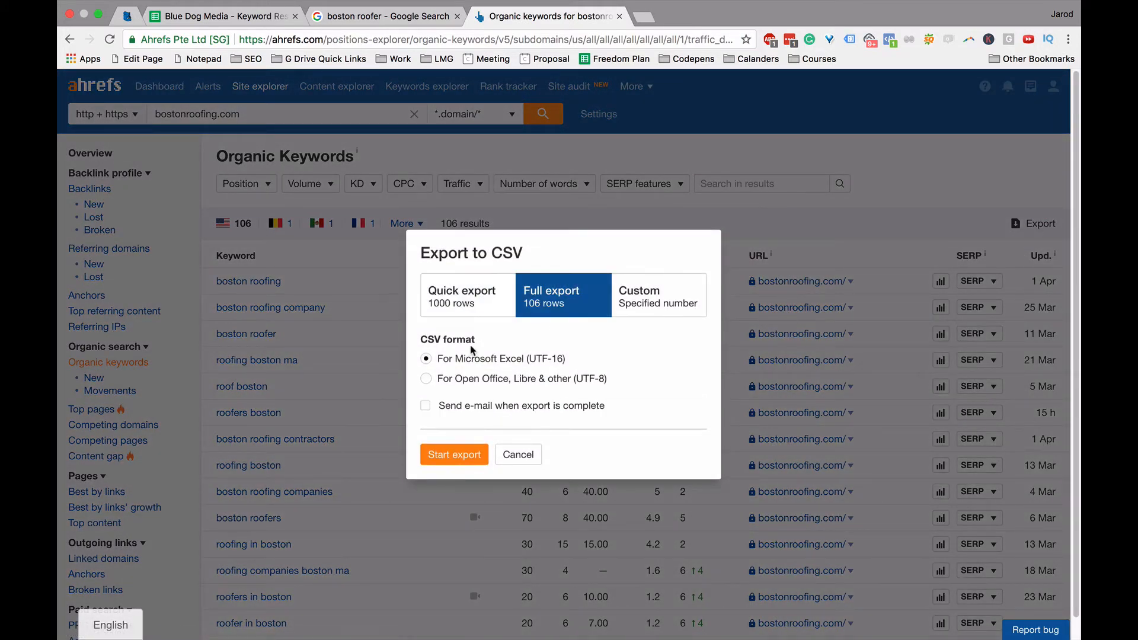
left_click(454, 455)
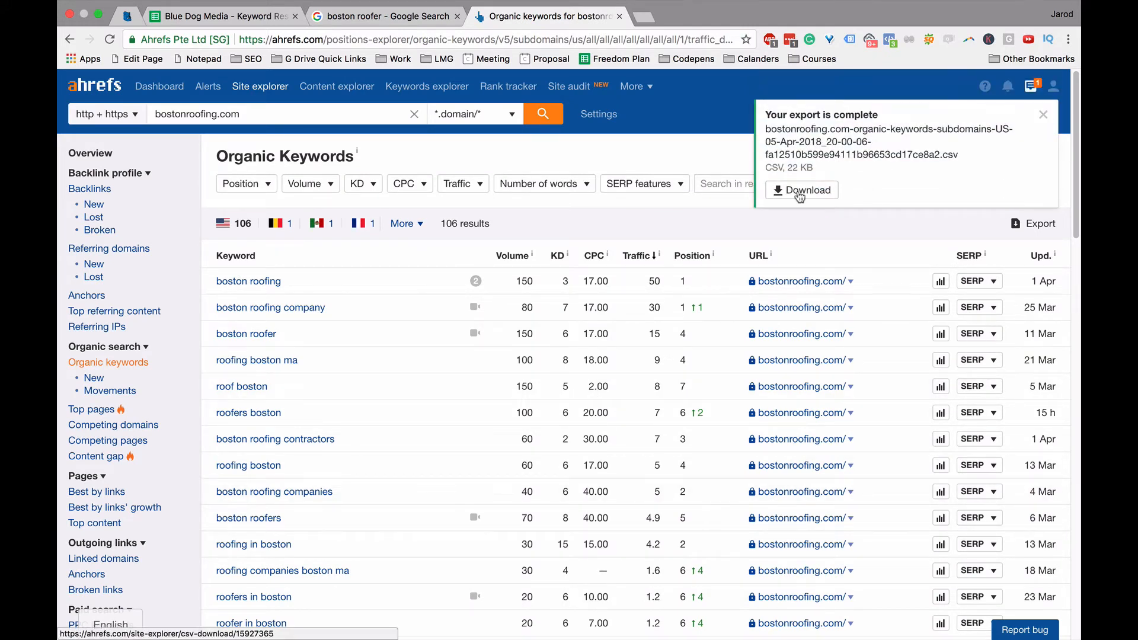
left_click(1043, 114)
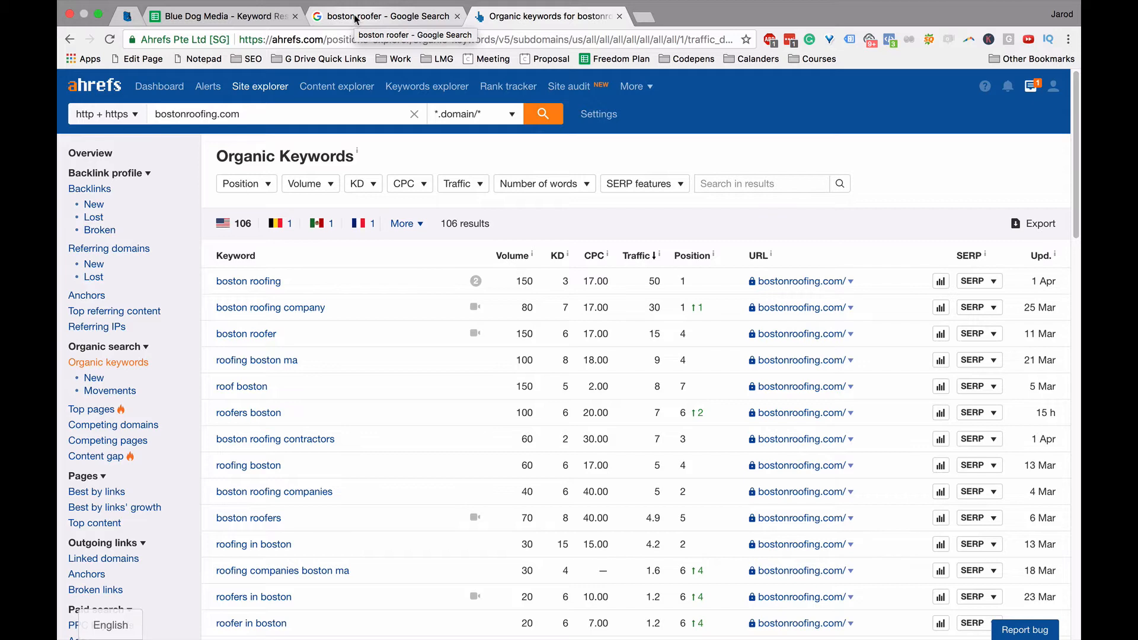
- Switch to the keyword research spreadsheet and append the bostonroofing.com organic keywords CSV from the recent Drive files to the Import Sheet
left_click(457, 16)
left_click(457, 16)
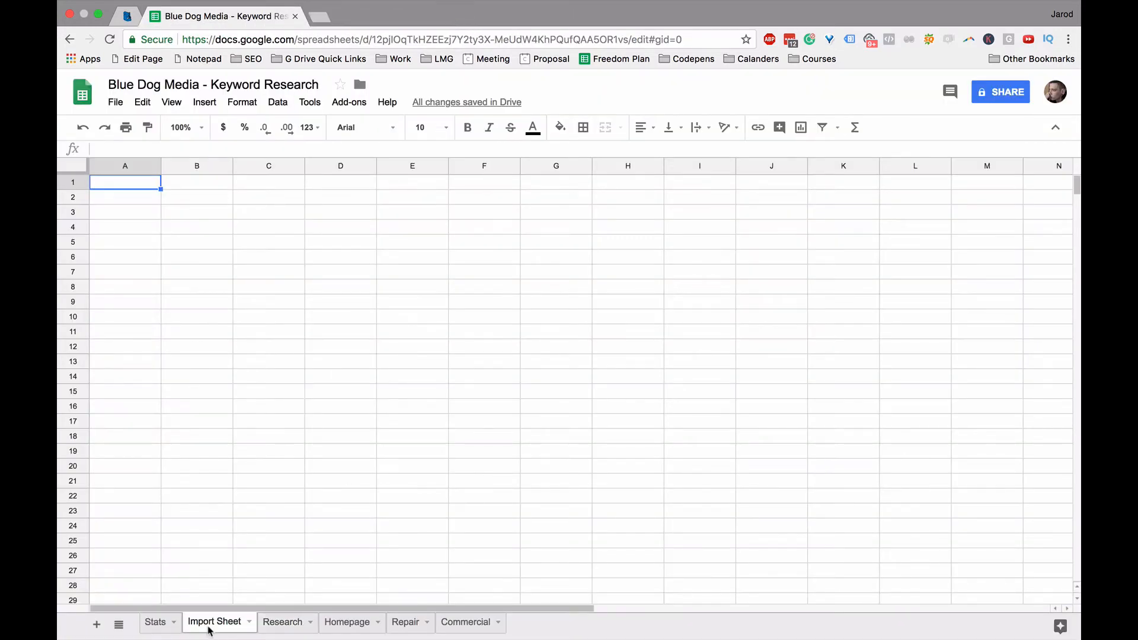
left_click(112, 105)
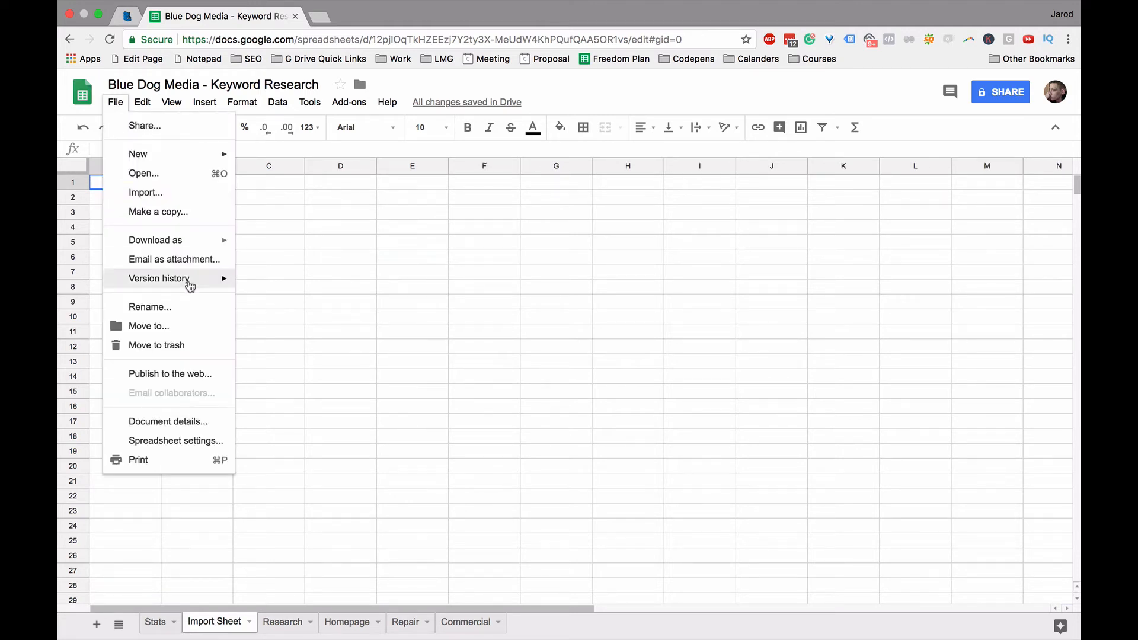
left_click(163, 197)
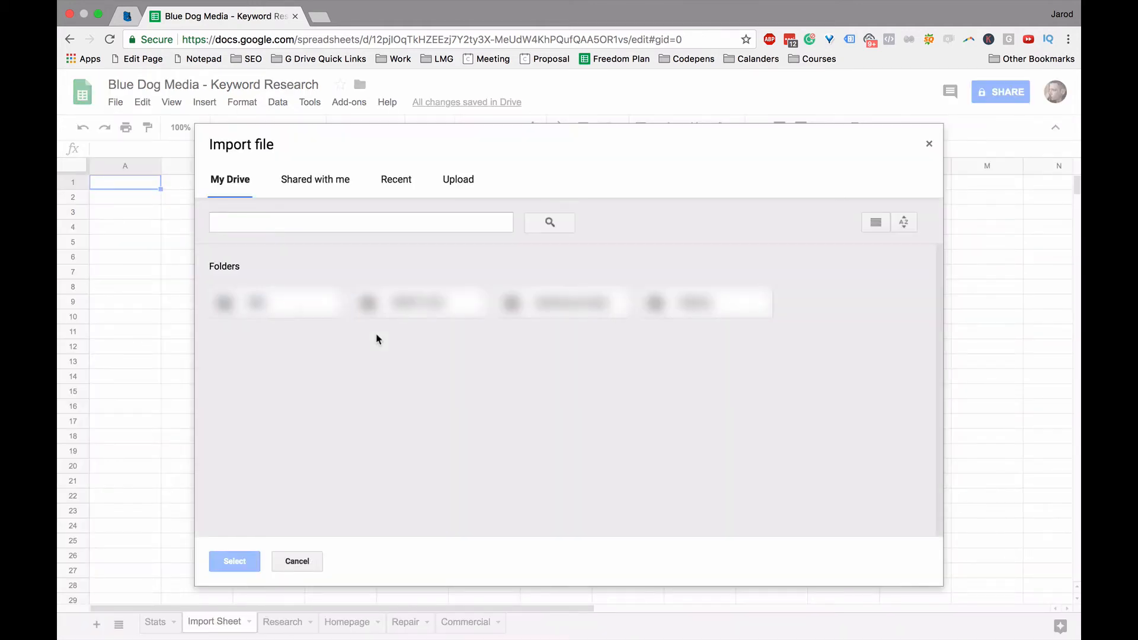
left_click(408, 190)
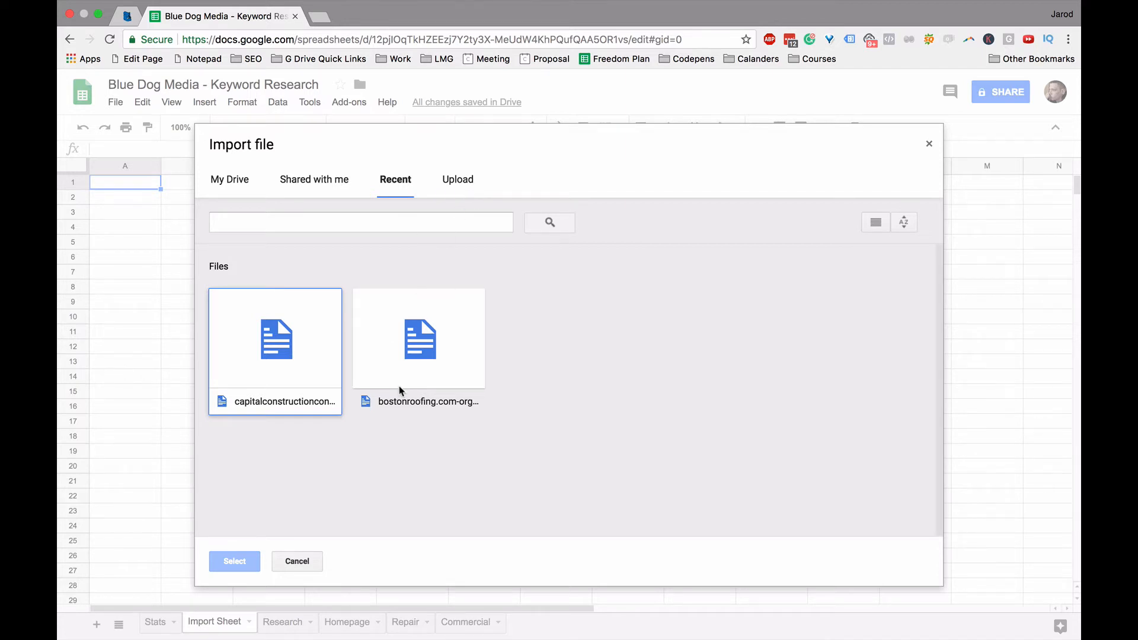
left_click(426, 367)
left_click(232, 561)
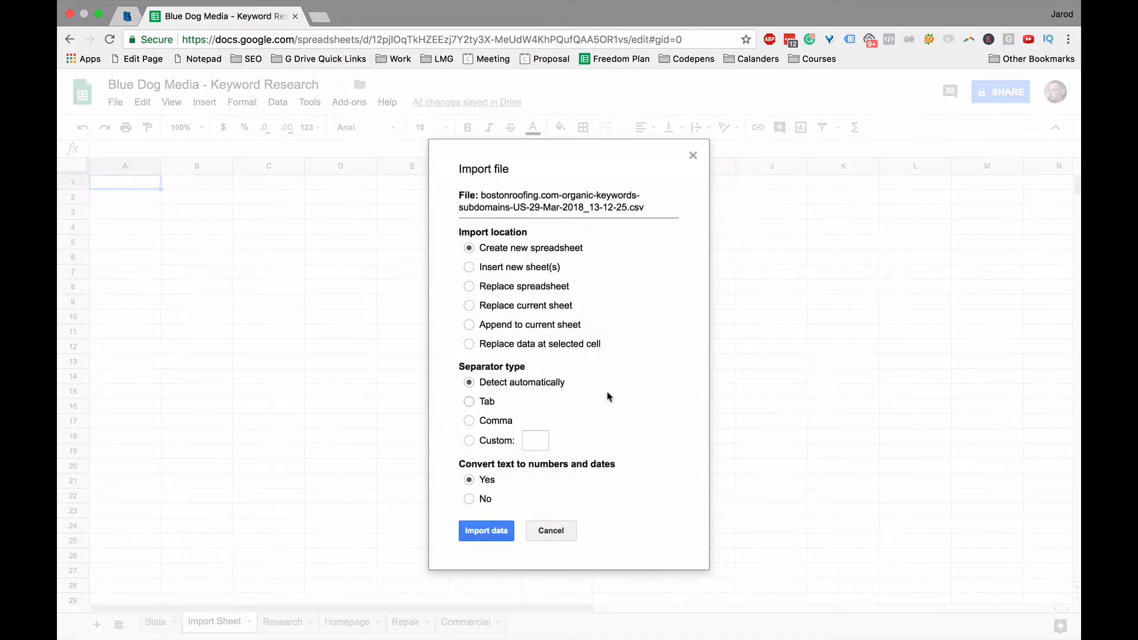
left_click(546, 326)
left_click(486, 531)
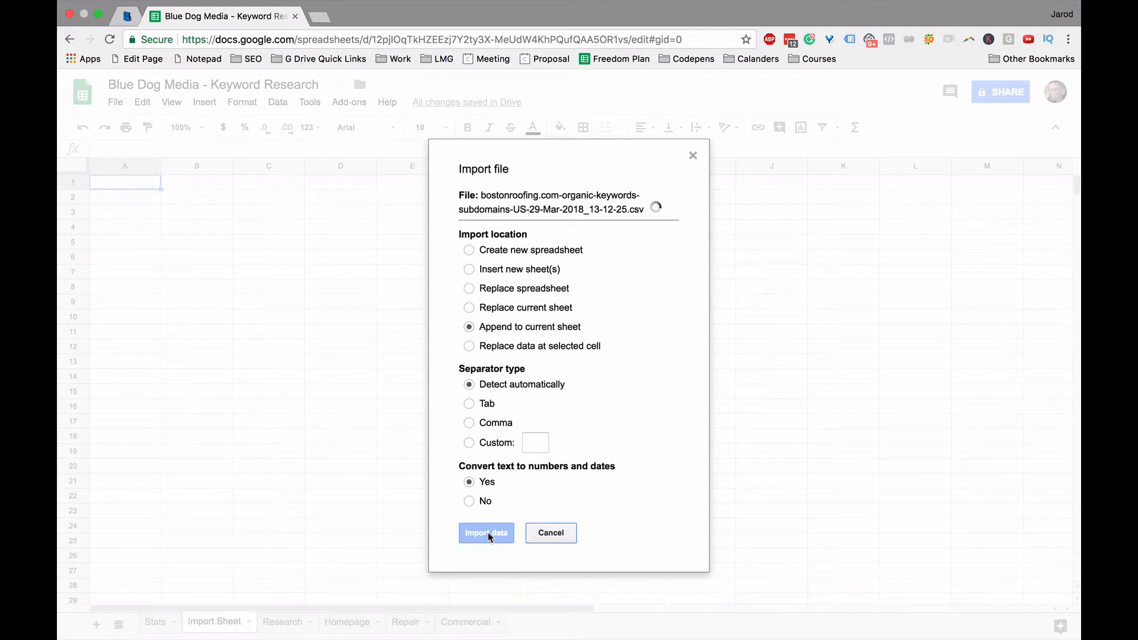
- Append the capitalconstructioncontracting.com organic keywords CSV from the recent Drive files to the Import Sheet
left_click(112, 102)
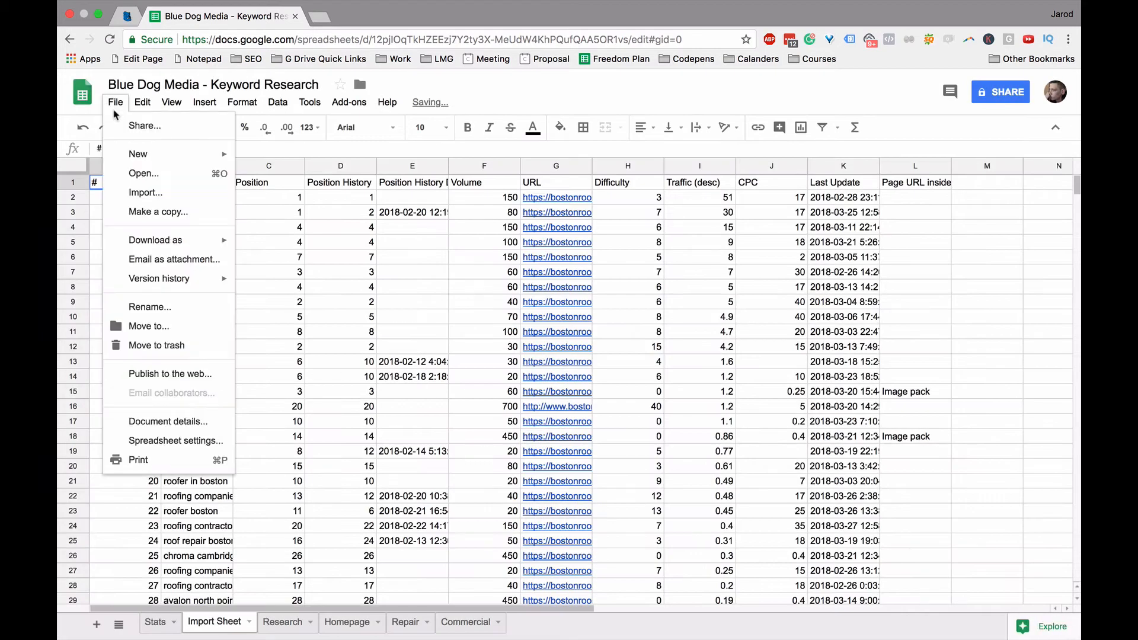
left_click(176, 200)
left_click(411, 181)
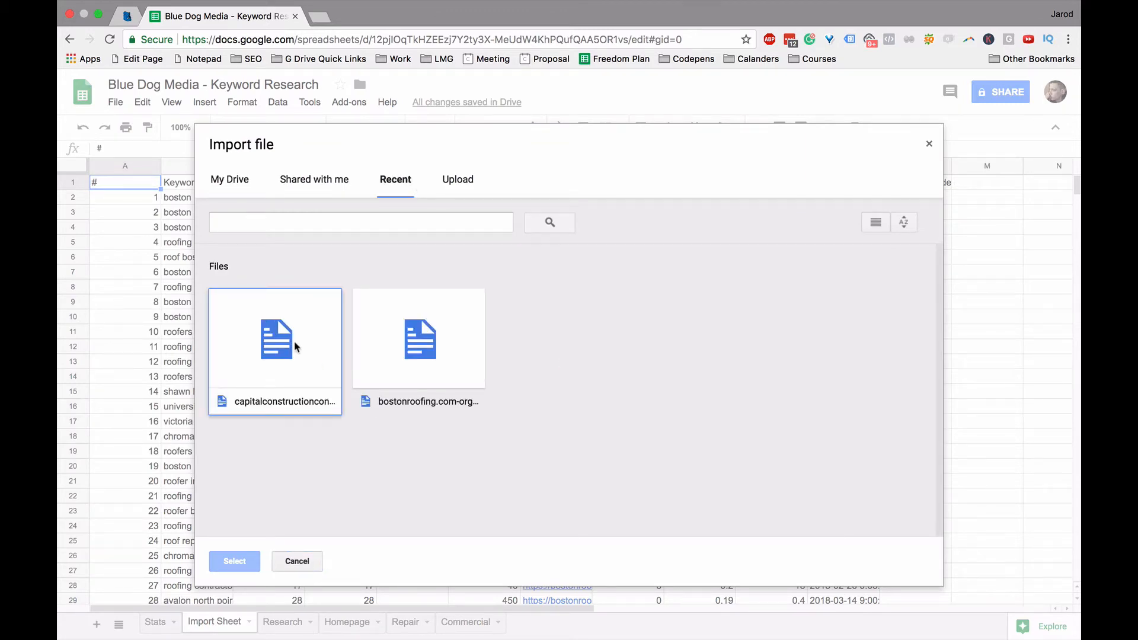
left_click(296, 348)
left_click(234, 561)
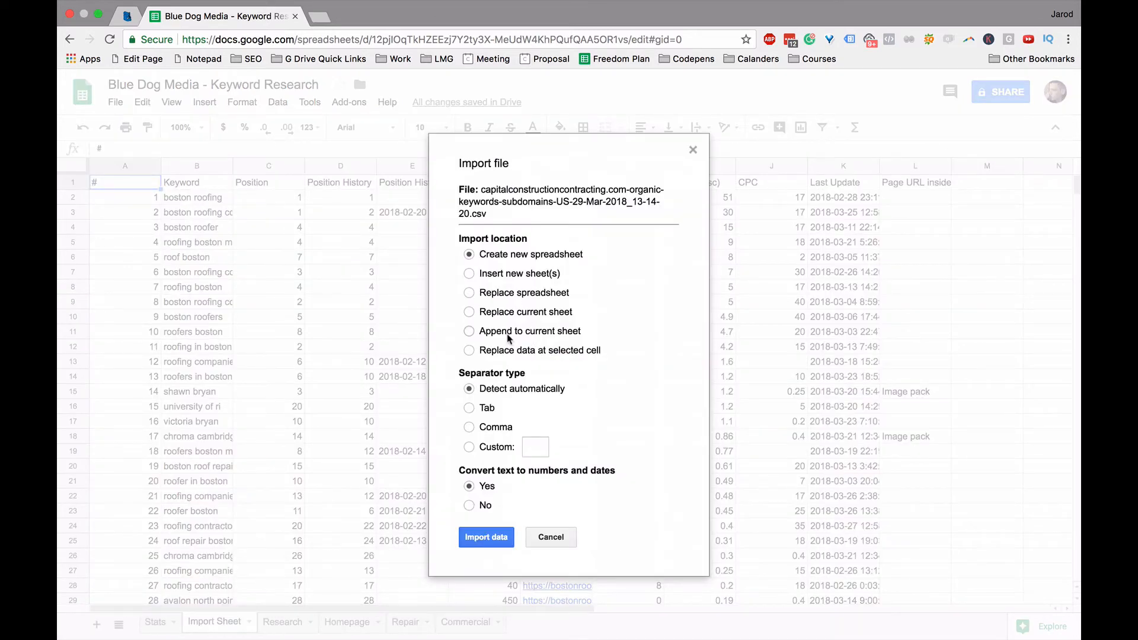
left_click(508, 336)
left_click(467, 538)
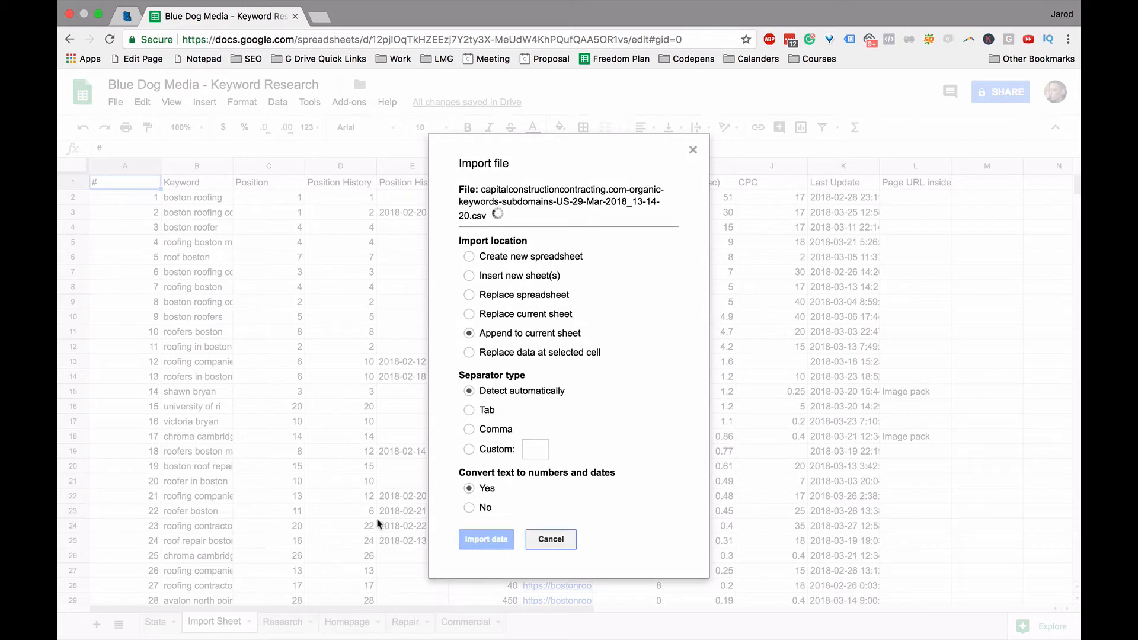
left_click(300, 348)
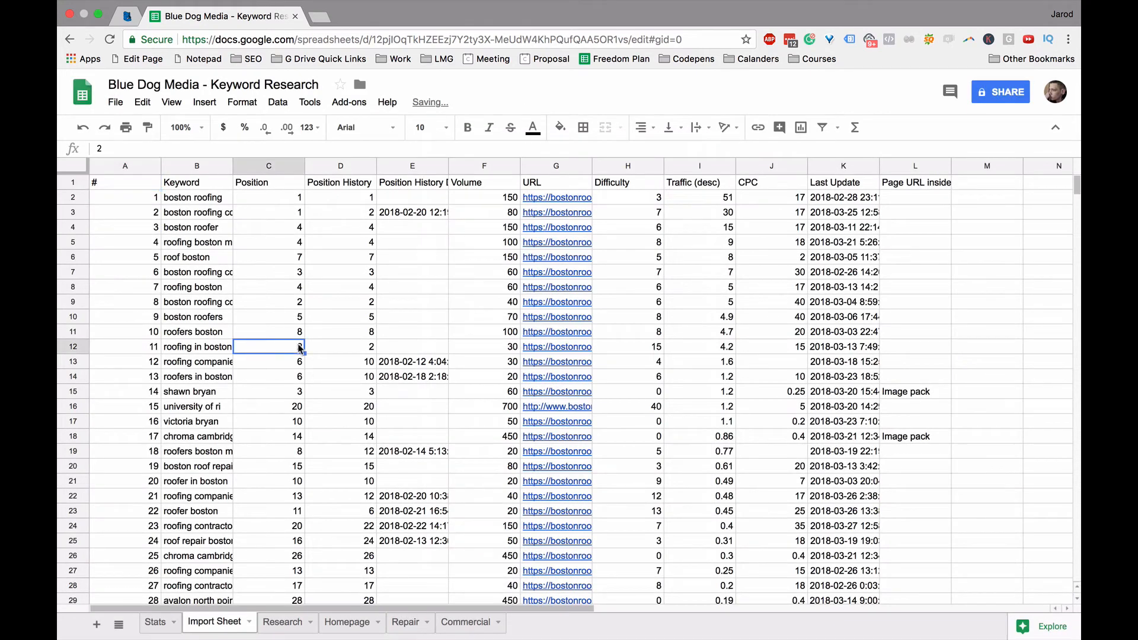
- Open the Research sheet and examine its Keyword, Search Volume and Target? columns, including the unrelated keyword "university of ri"
left_click(282, 621)
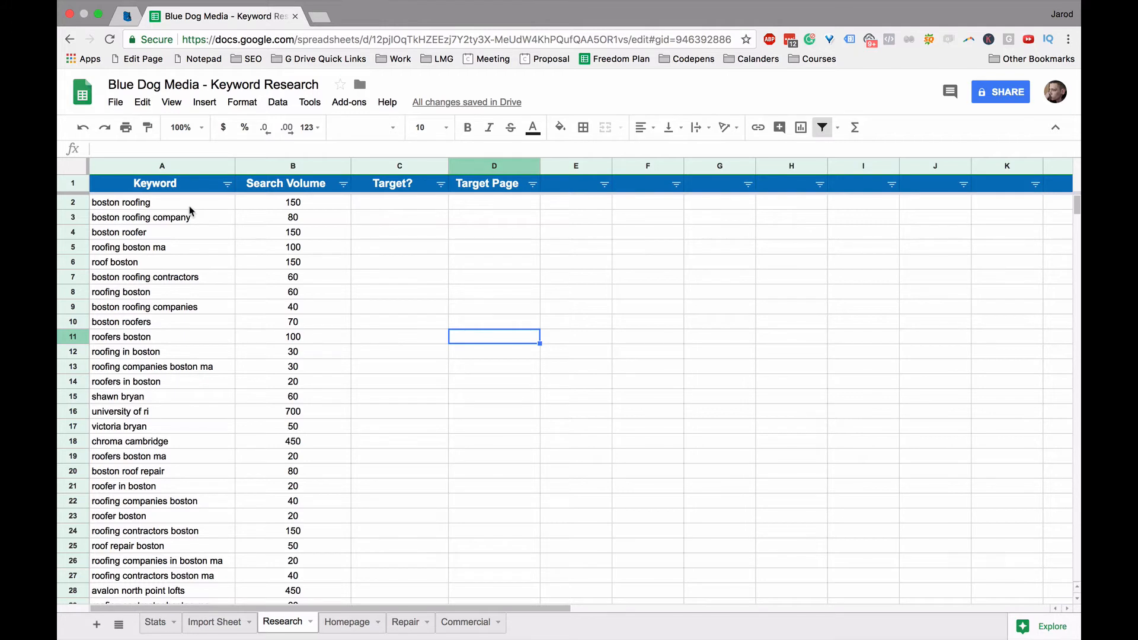
left_click_drag(189, 206, 172, 323)
left_click(457, 279)
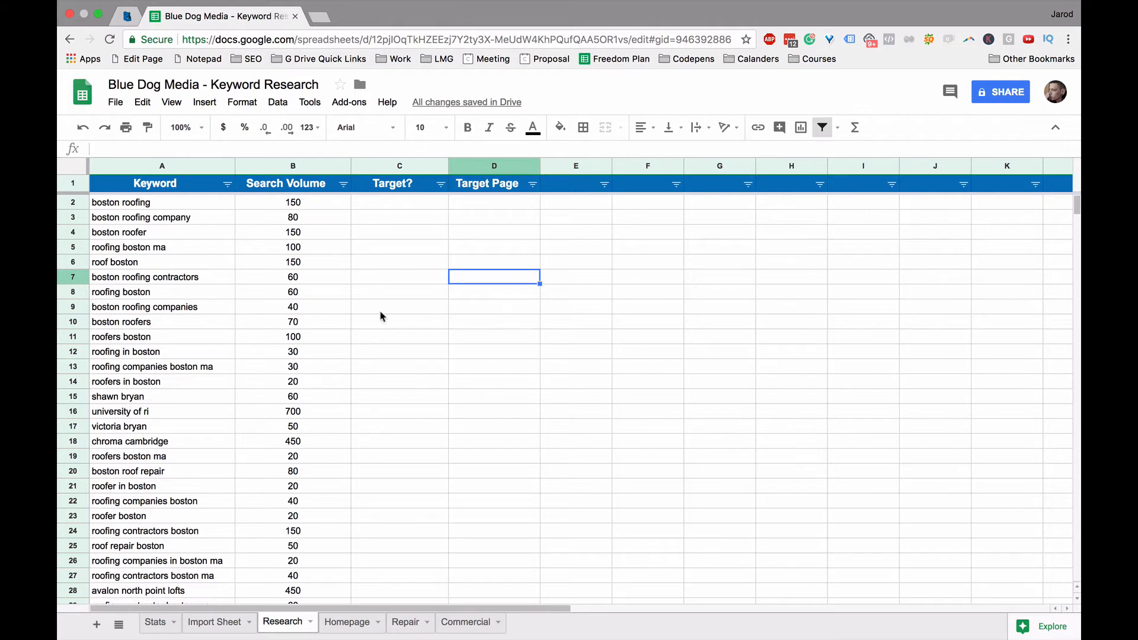
left_click_drag(313, 208, 343, 340)
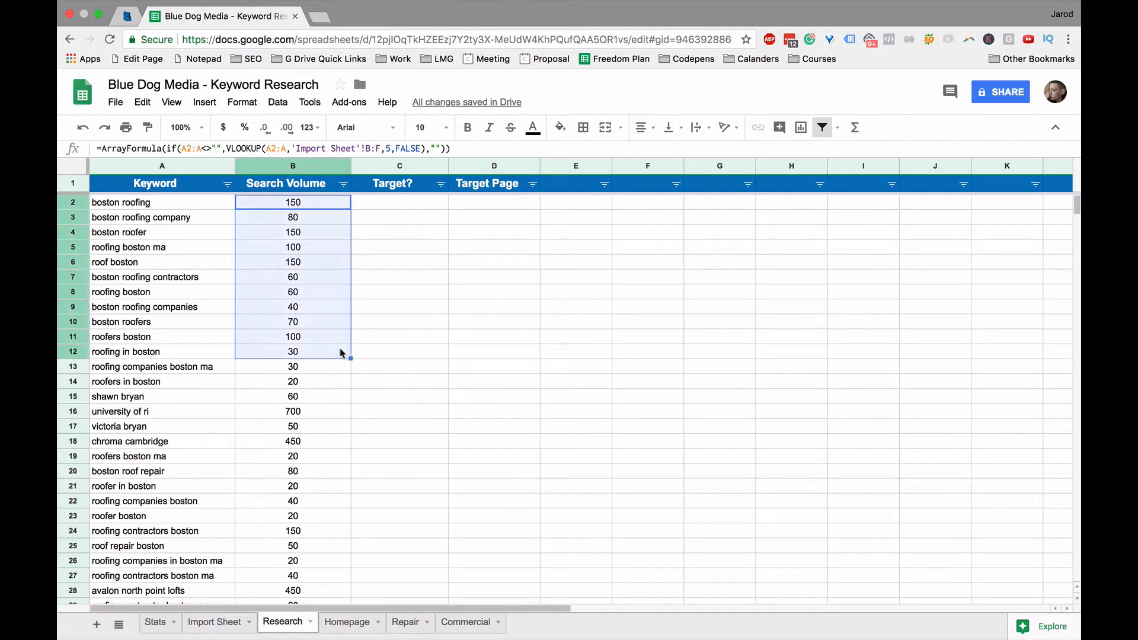
left_click(424, 325)
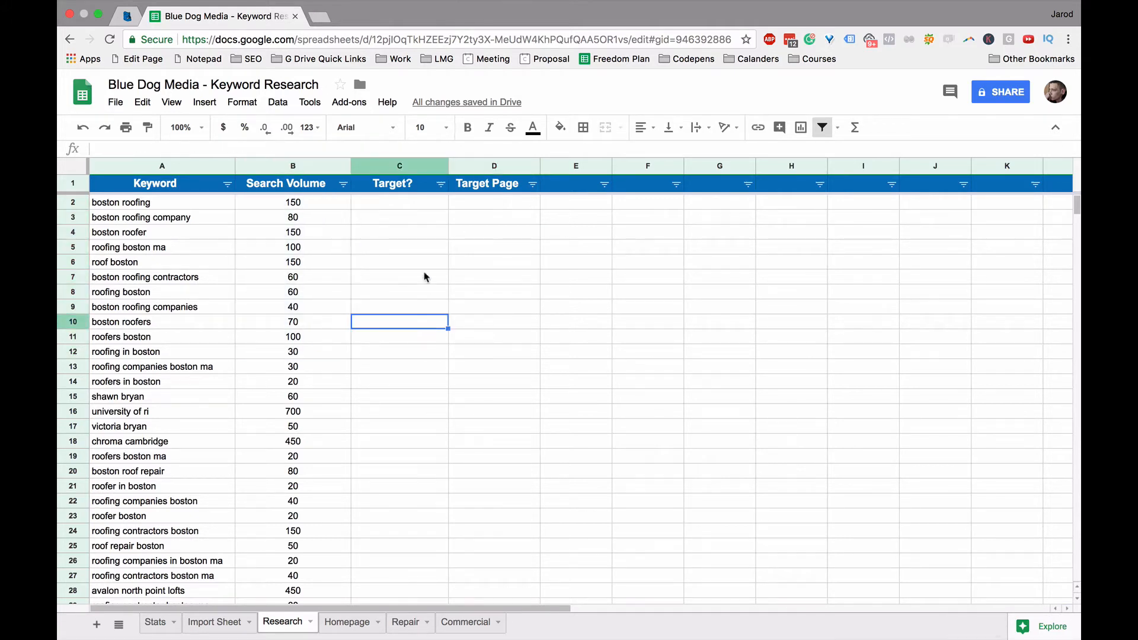
left_click(423, 204)
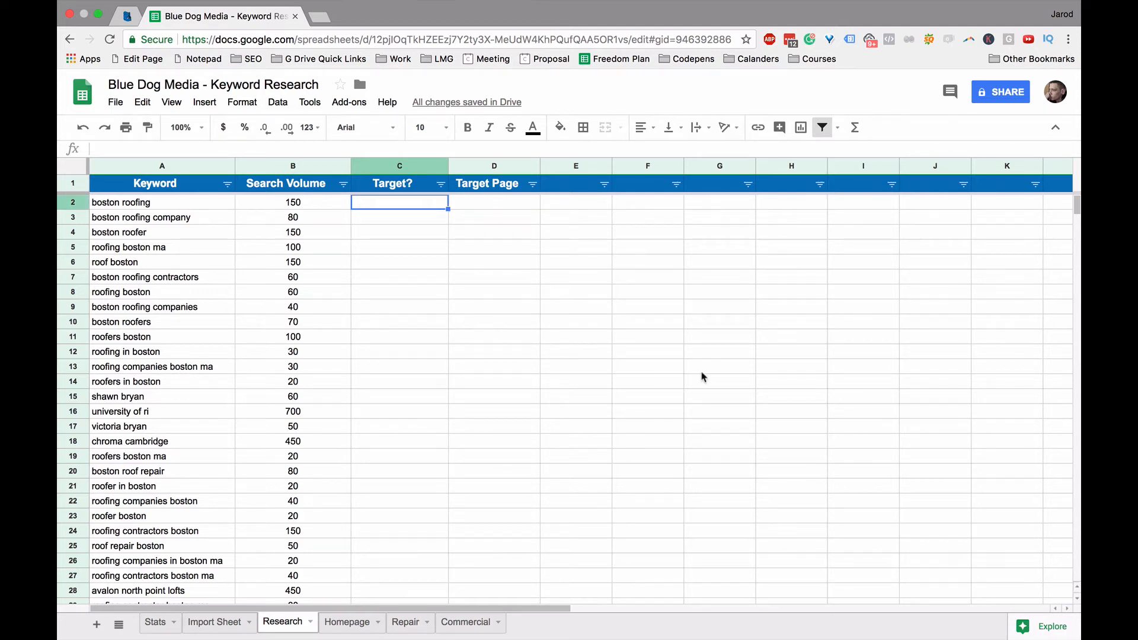
left_click(216, 417)
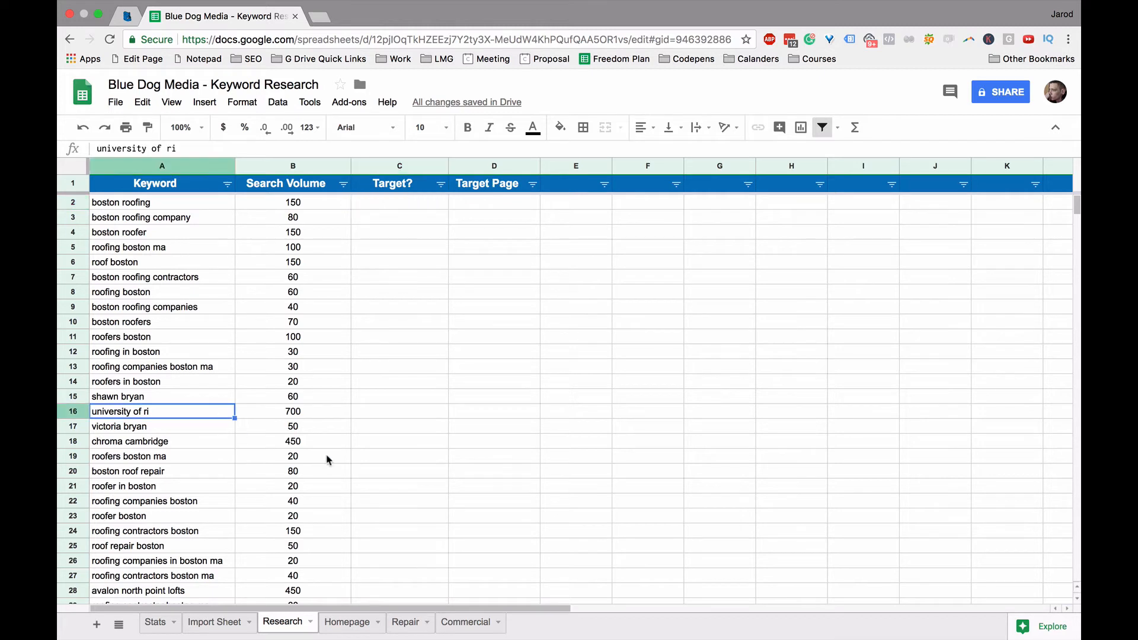
left_click(372, 414)
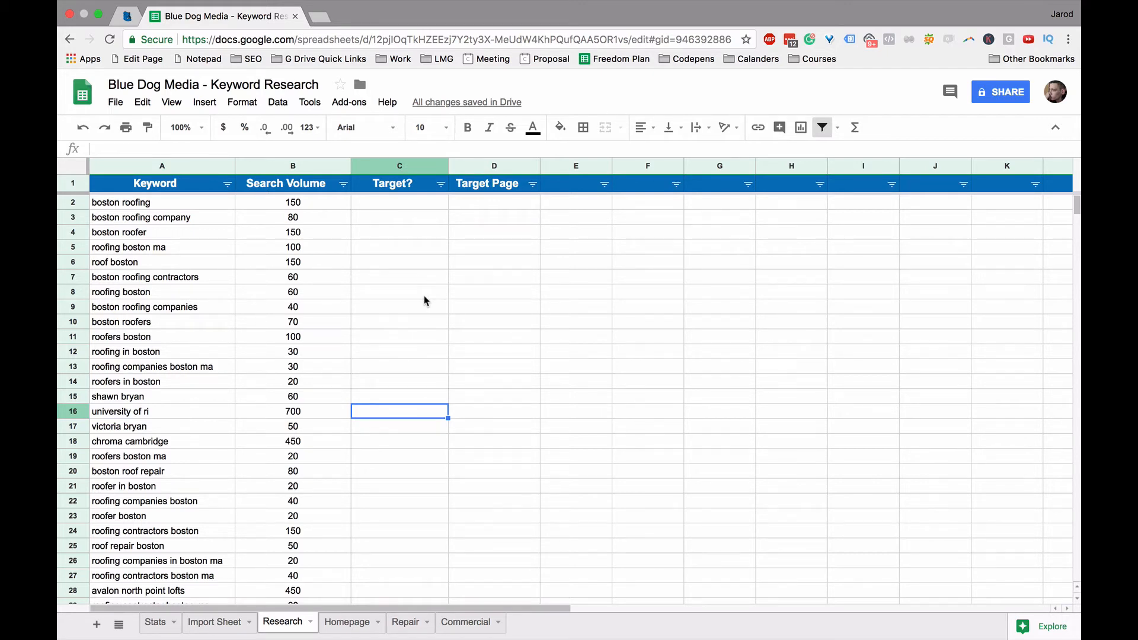
left_click(227, 184)
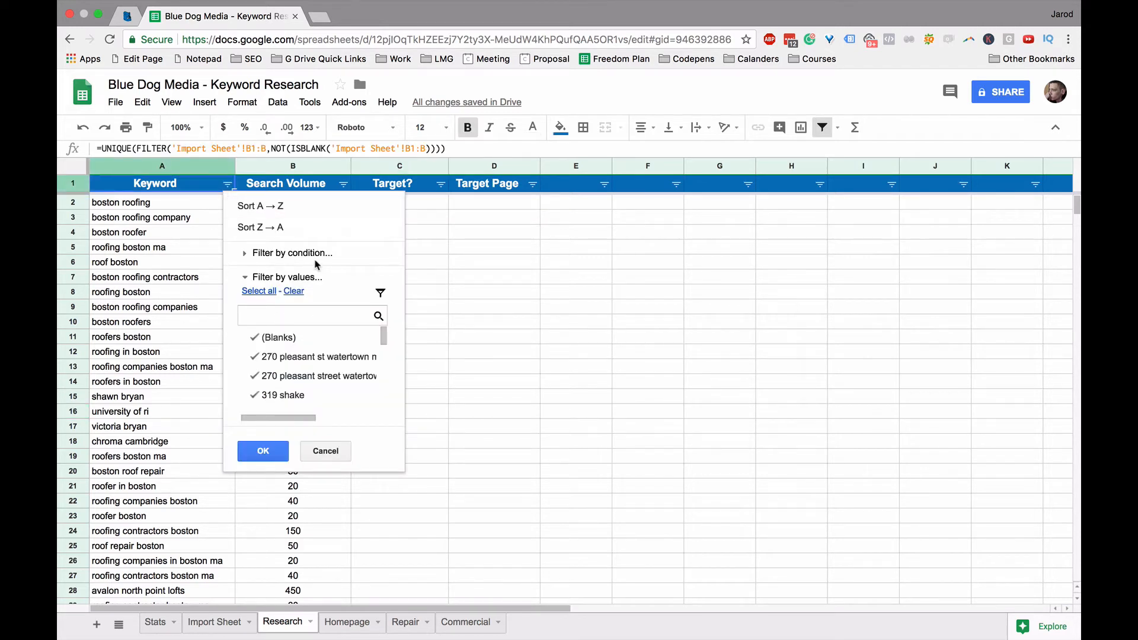
left_click(308, 253)
left_click(314, 275)
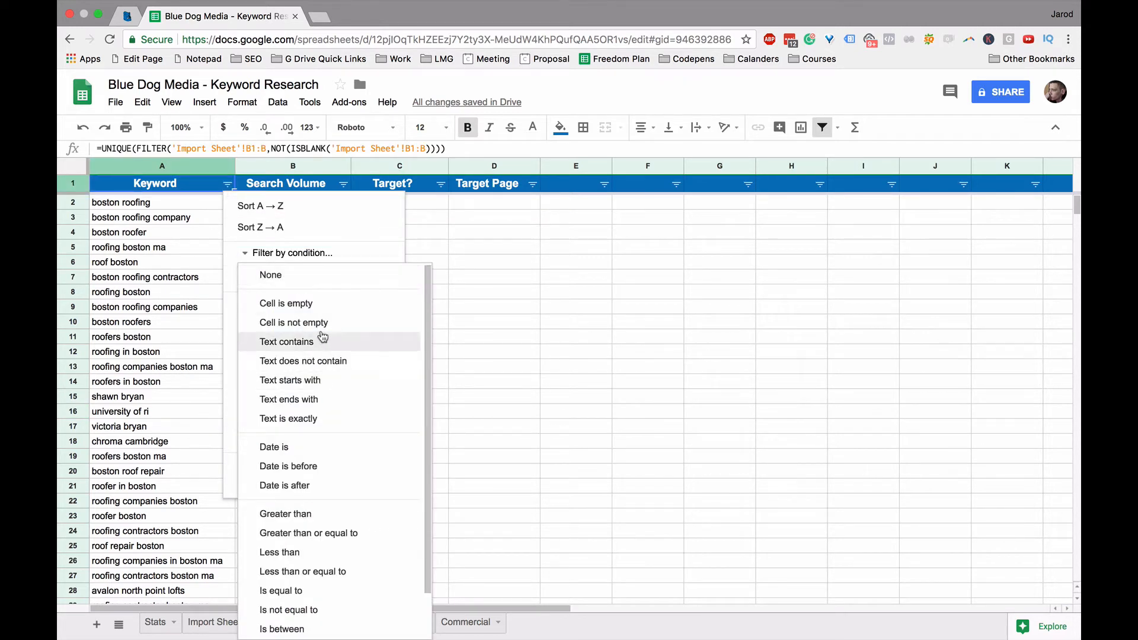
left_click(321, 338)
left_click(307, 279)
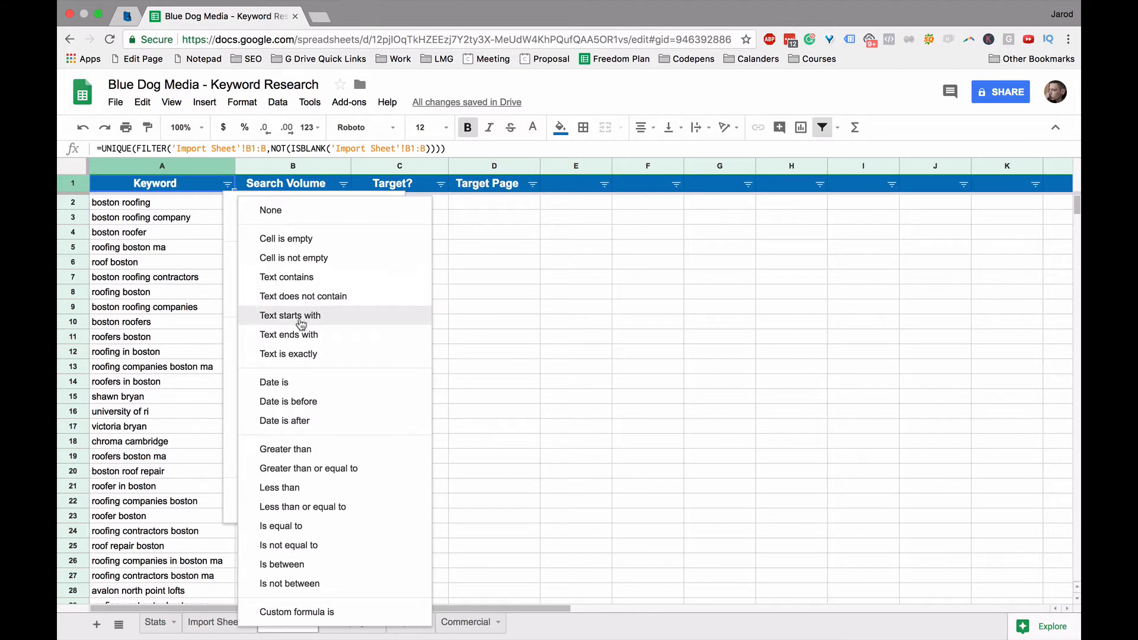
left_click(164, 322)
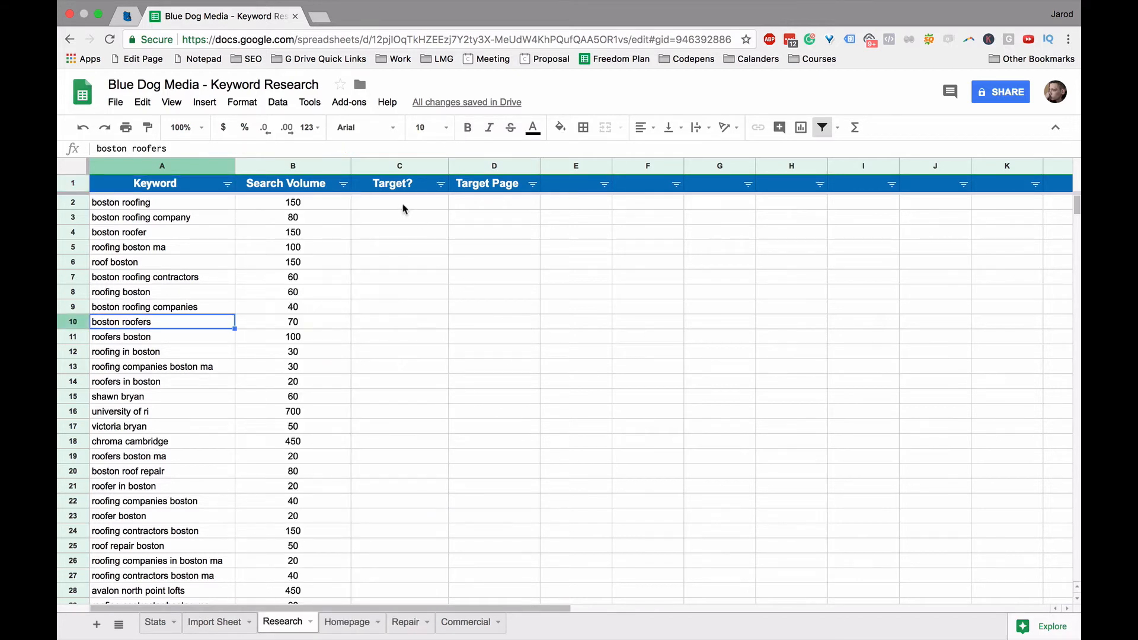
left_click_drag(402, 209, 401, 350)
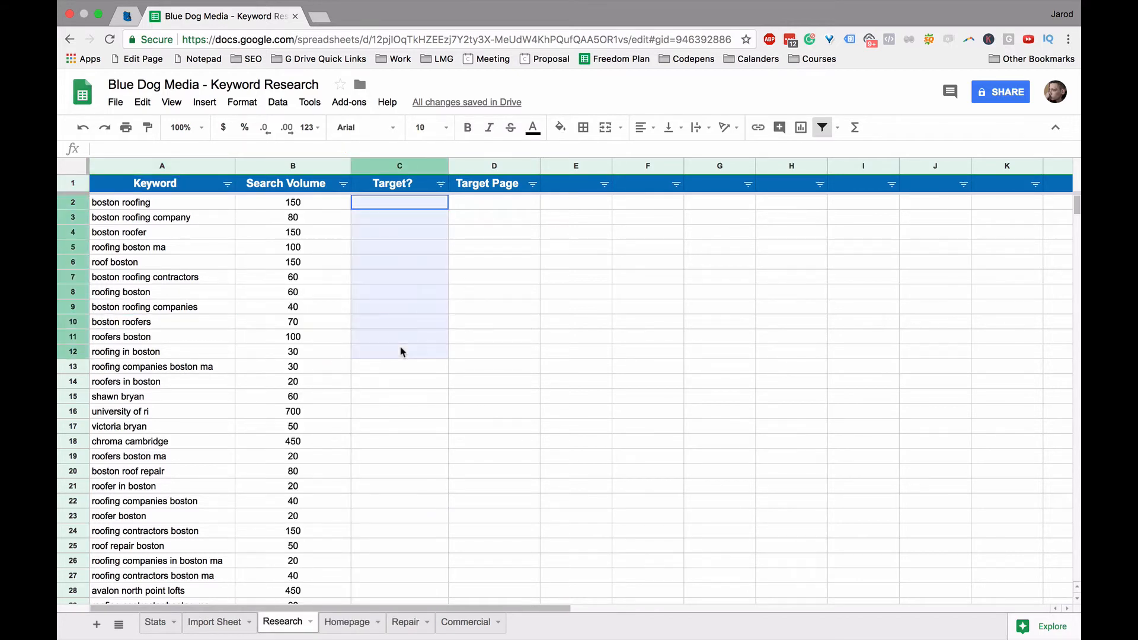
left_click(393, 414)
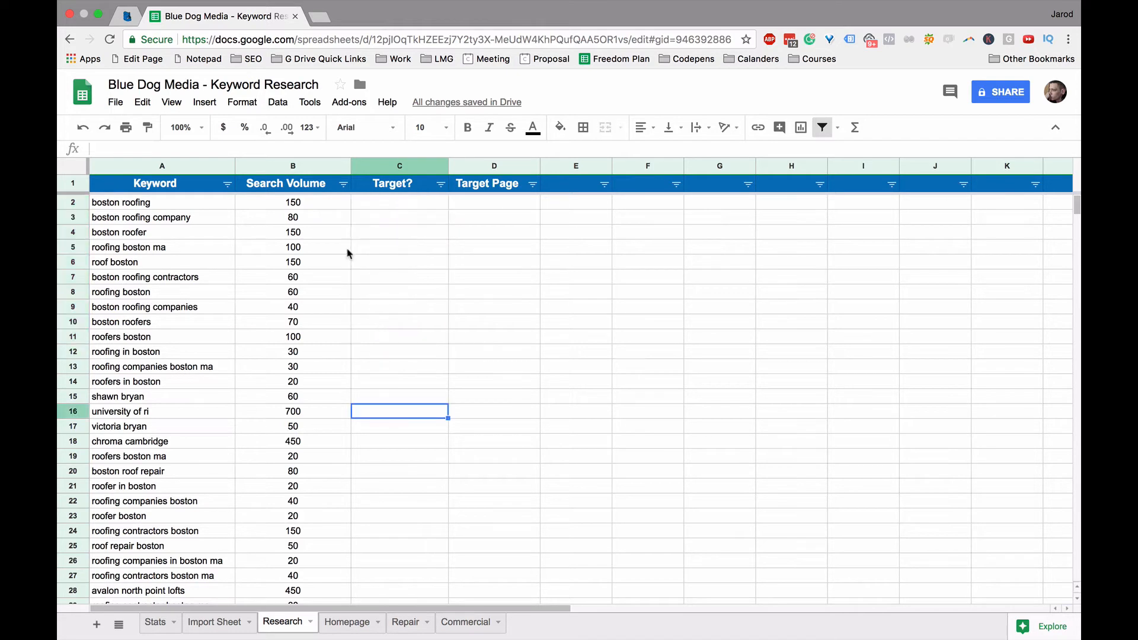
- Filter the Keyword column by the condition "Text does not contain" with the value roof
left_click(227, 185)
left_click(292, 253)
left_click(294, 275)
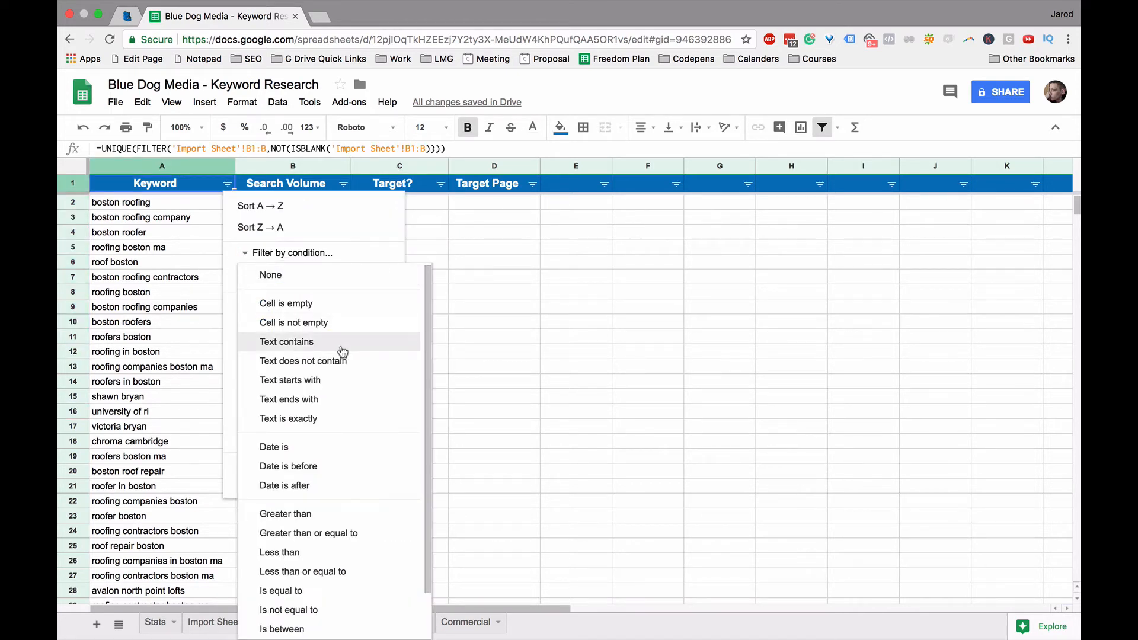
left_click(285, 341)
left_click(279, 277)
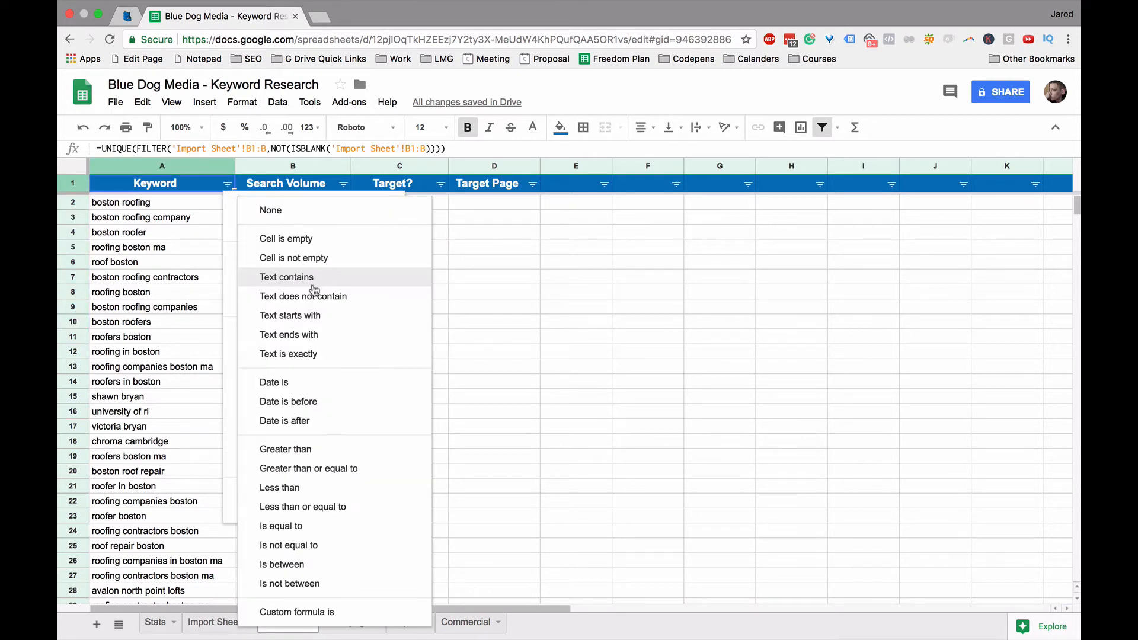
left_click(282, 295)
left_click(281, 300)
type("roof")
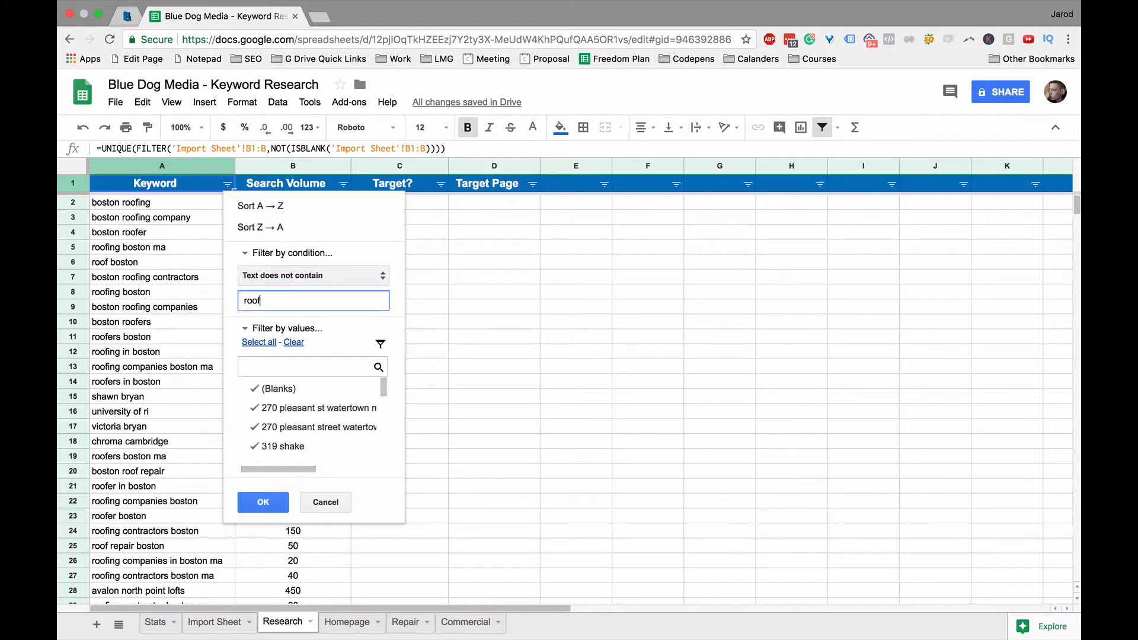
left_click(262, 502)
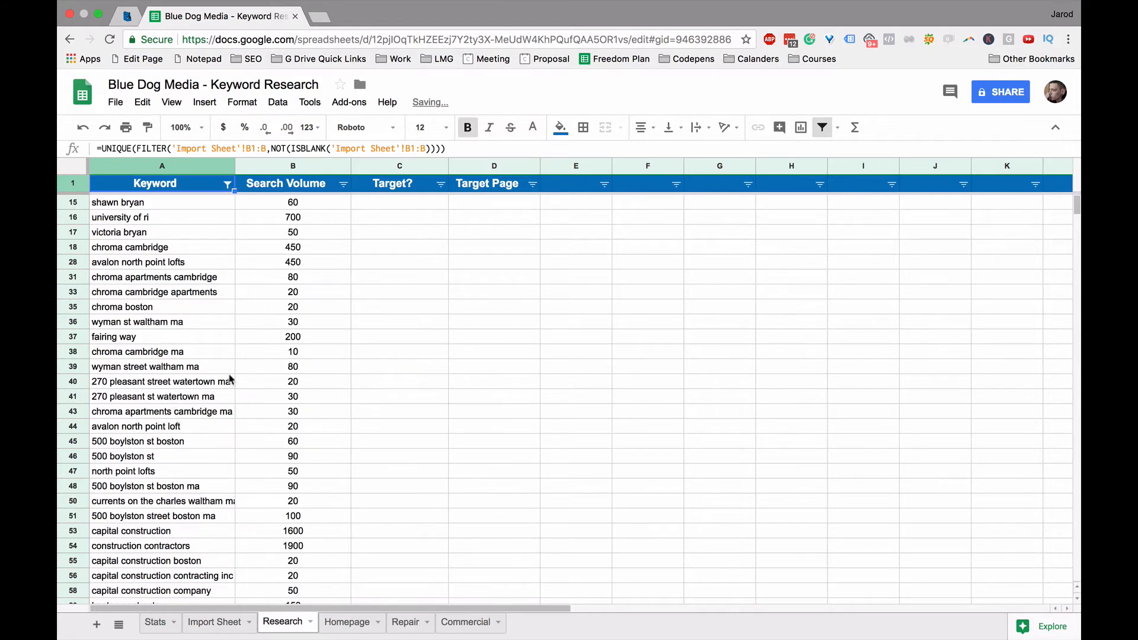
left_click(517, 399)
- Enter No in the Target? column for the first filtered keyword and fill it down the filtered rows through row 380
left_click(415, 213)
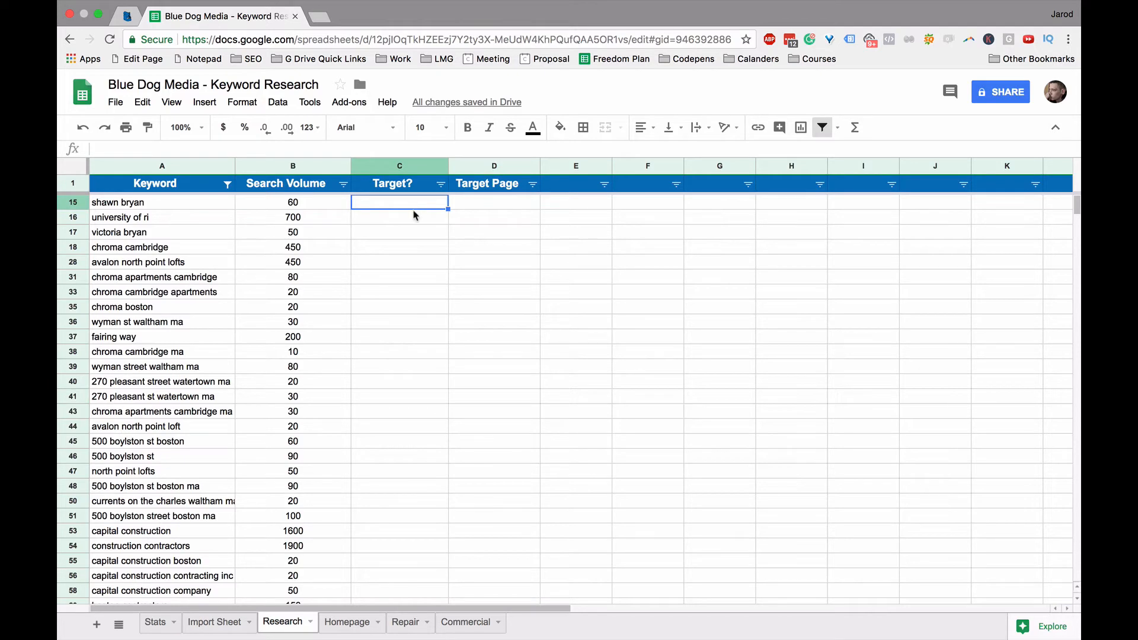
type("NO")
key("Return")
left_click(409, 208)
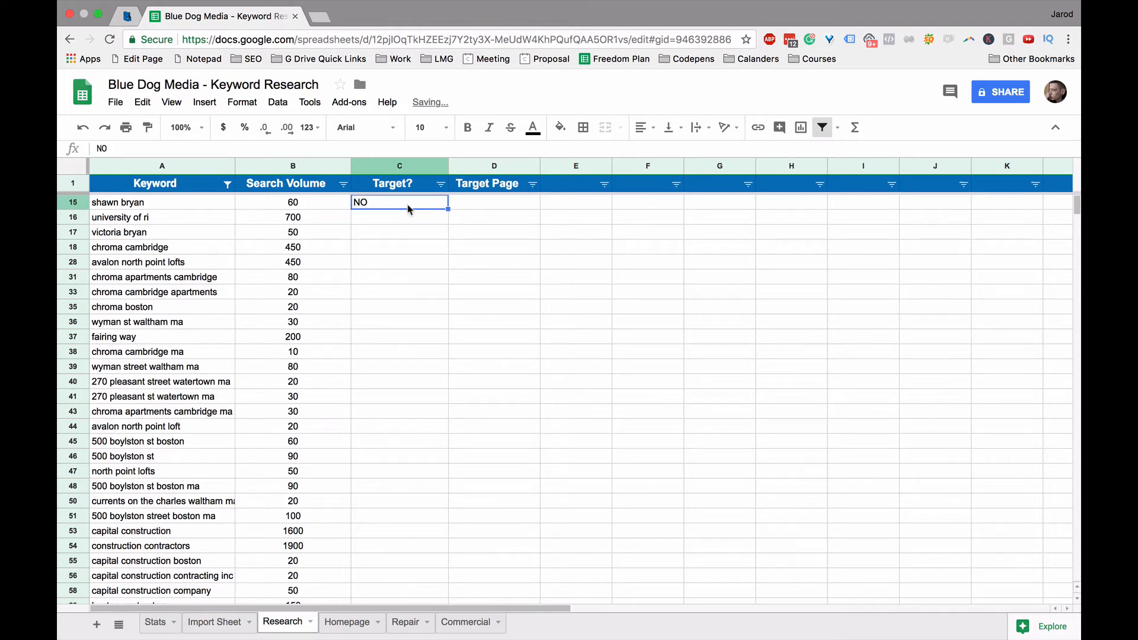
type("No")
key("Return")
left_click(419, 206)
left_click_drag(448, 209, 448, 536)
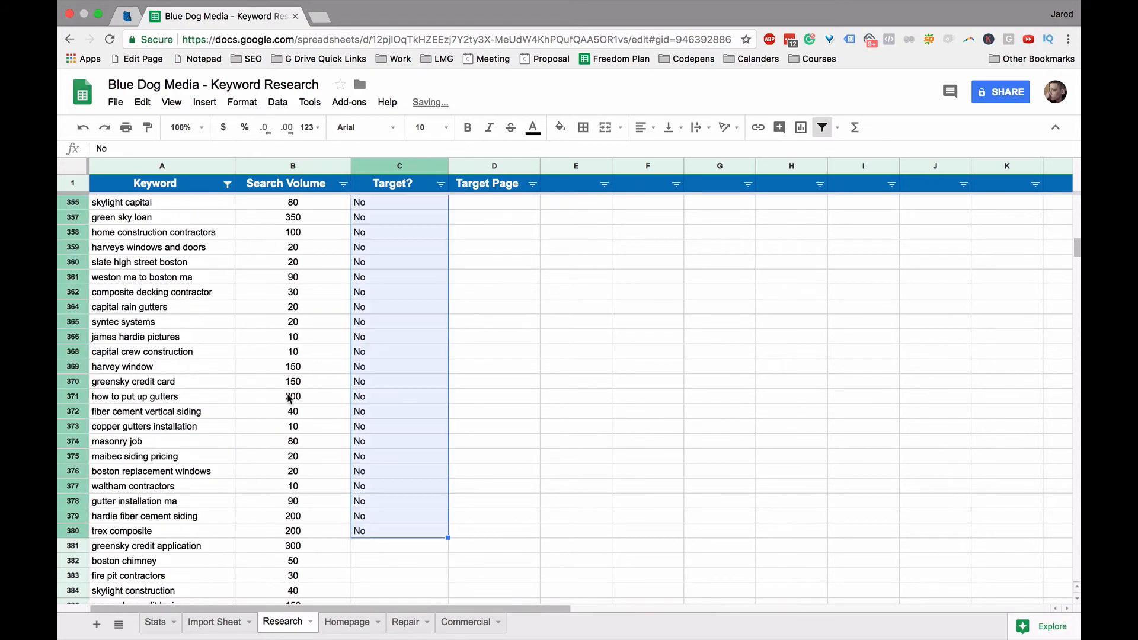
left_click(495, 326)
- Remove the Keyword column's filter by setting its condition to None
scroll(496, 326, "up", 15)
scroll(445, 323, "up", 20)
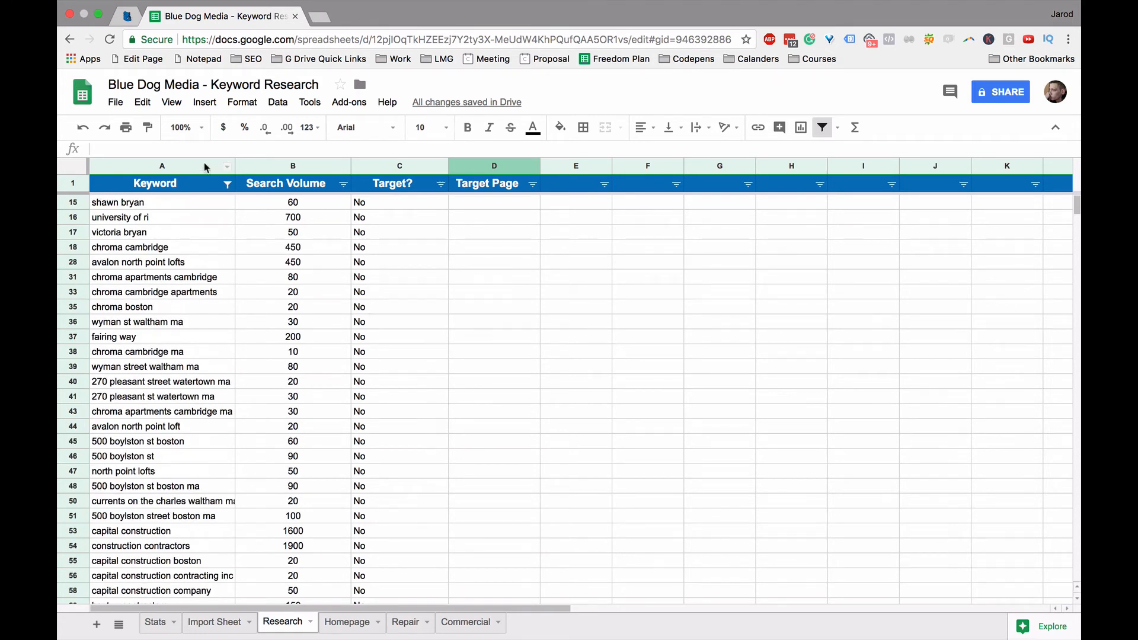
left_click(227, 184)
left_click(297, 277)
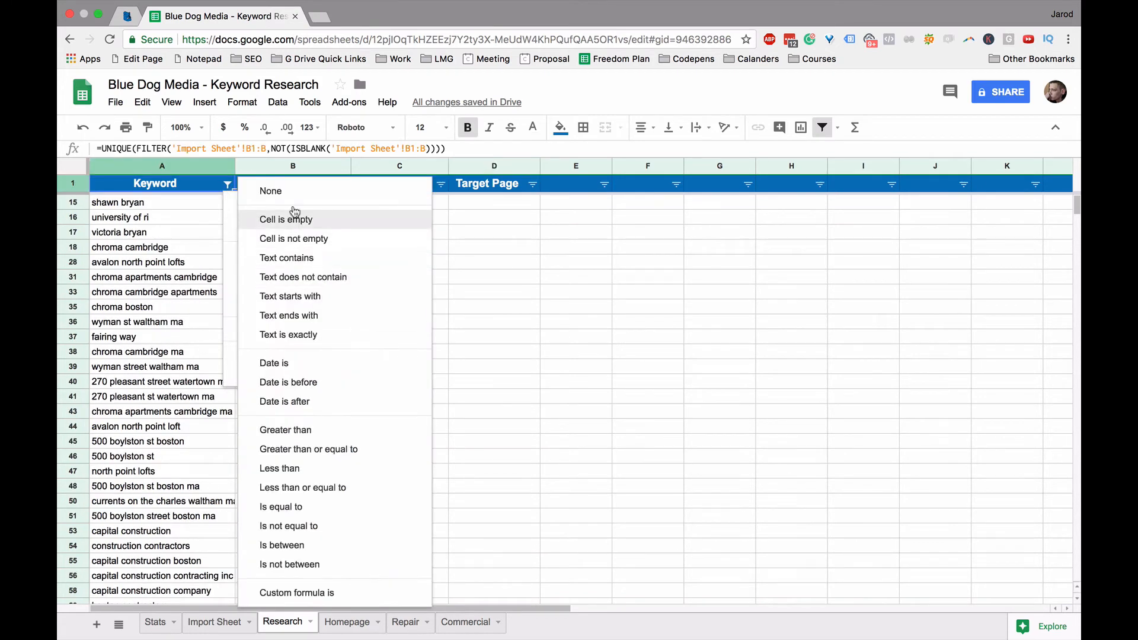
left_click(271, 191)
left_click(261, 341)
left_click(399, 263)
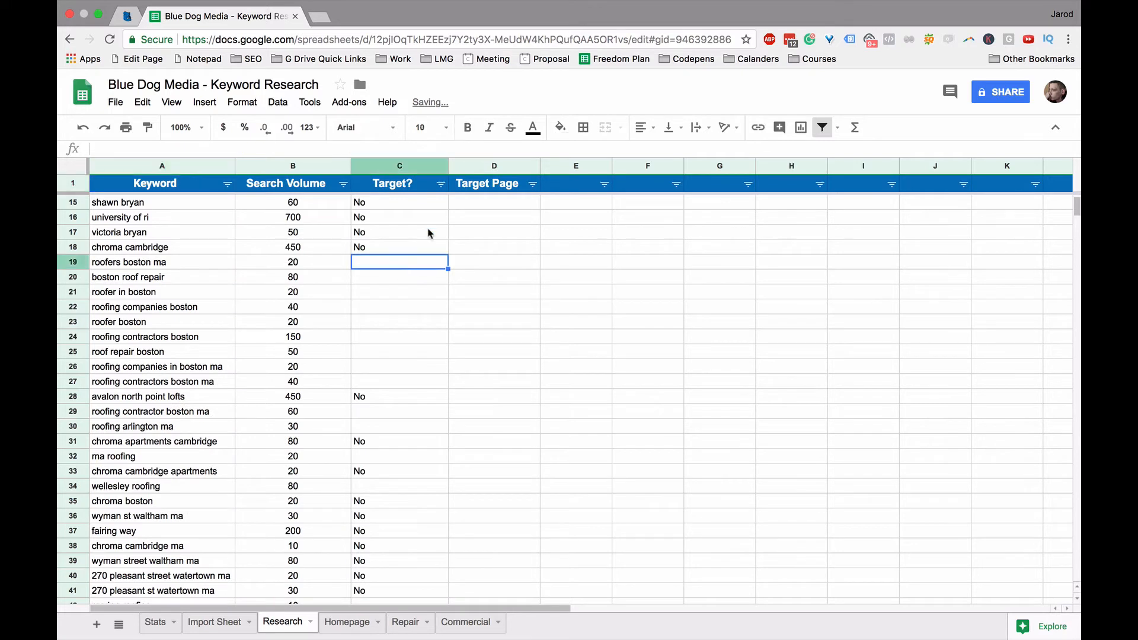
- Filter the Target? column by values to exclude No and show only blanks
left_click(440, 184)
left_click(329, 356)
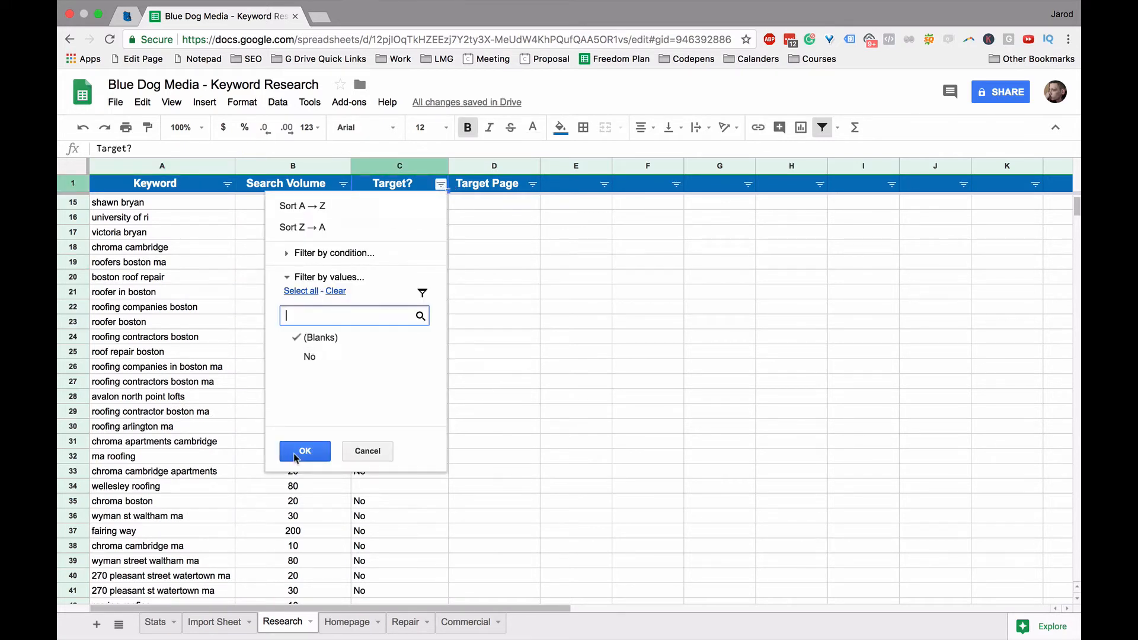
left_click(294, 456)
left_click(495, 352)
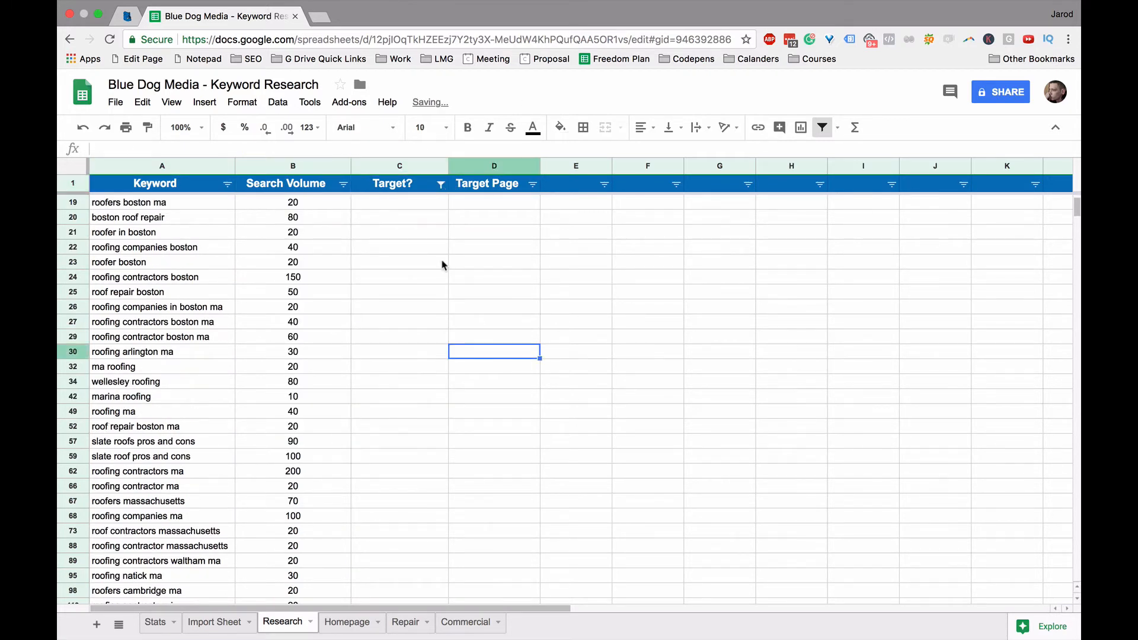
- Enter Yes in the Target? column for "roofers boston ma" and fill it down through "roofing contractor ma" in row 66
left_click(413, 207)
type("Yes")
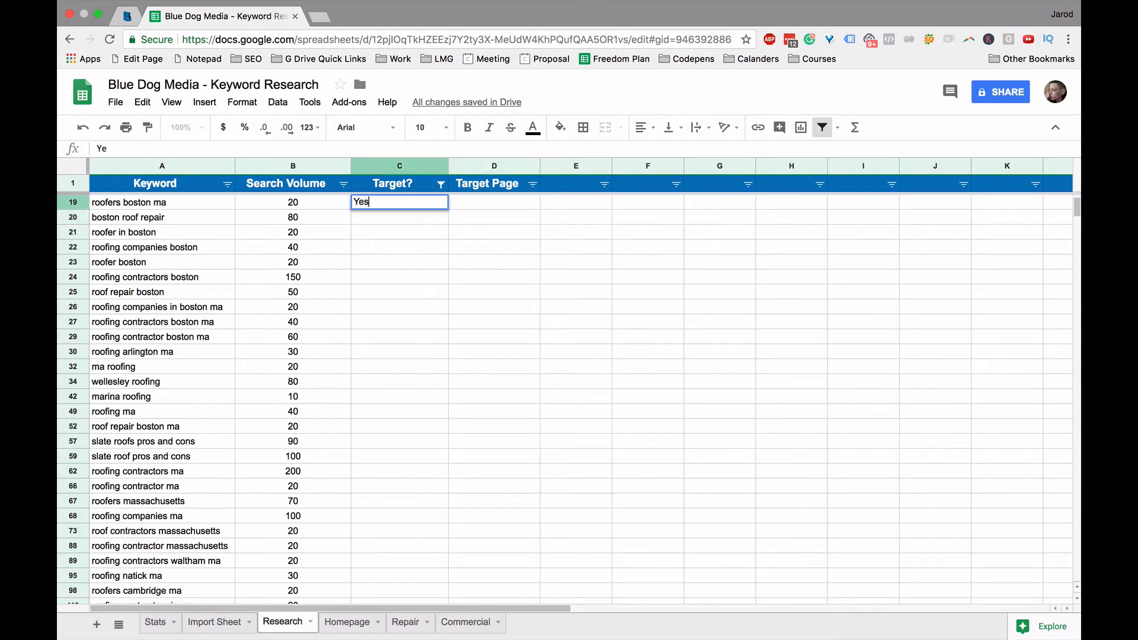
key("Return")
left_click(409, 204)
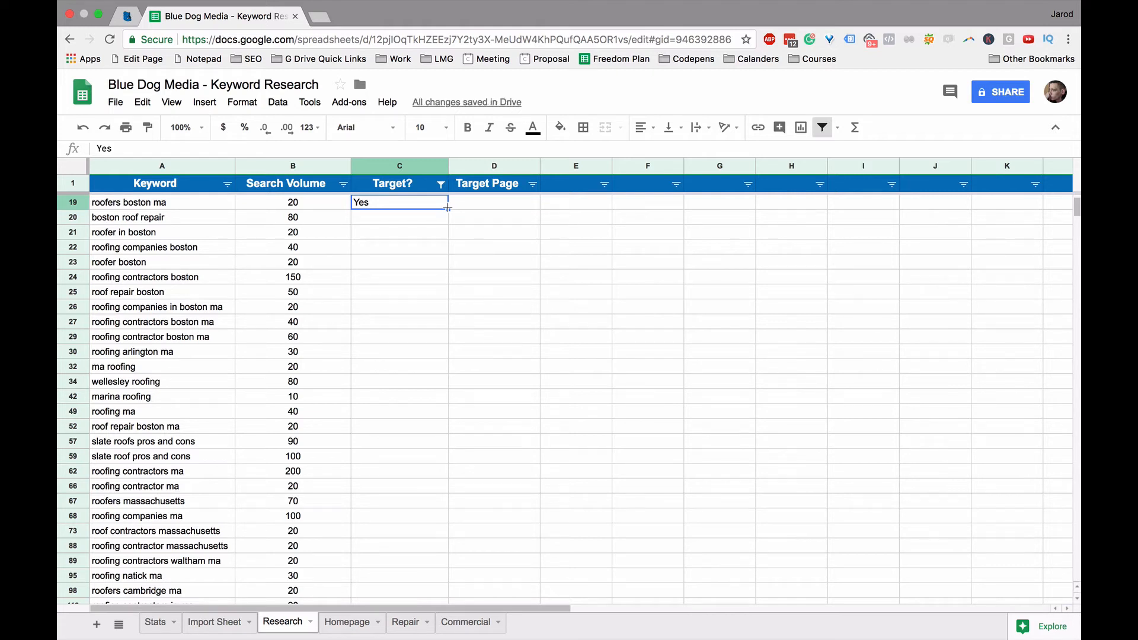
left_click_drag(447, 208, 424, 487)
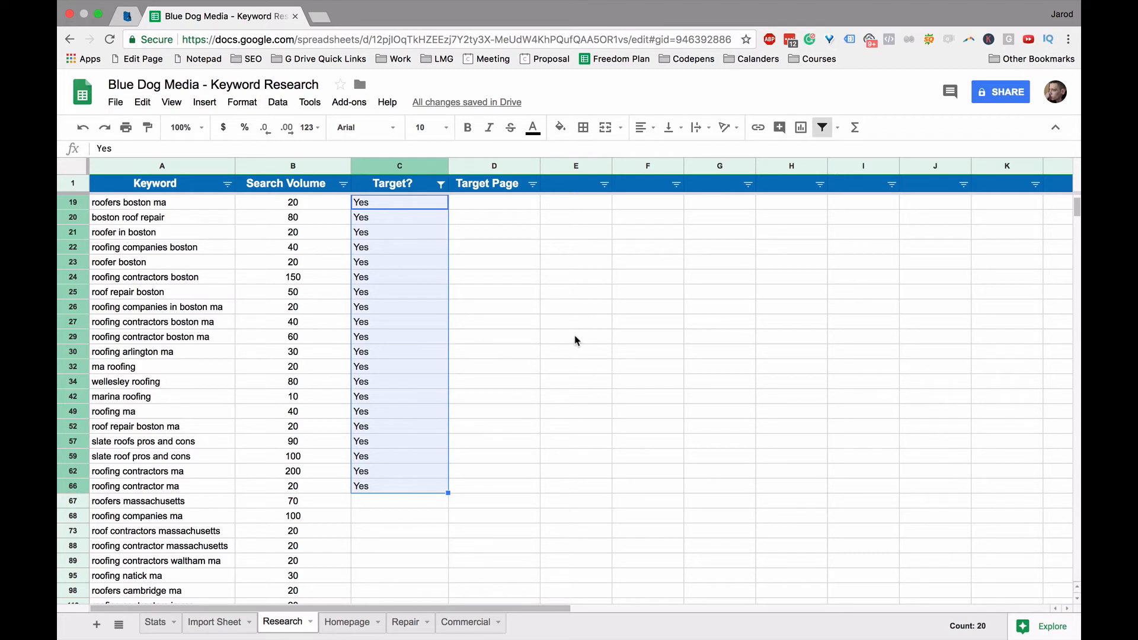
left_click(575, 340)
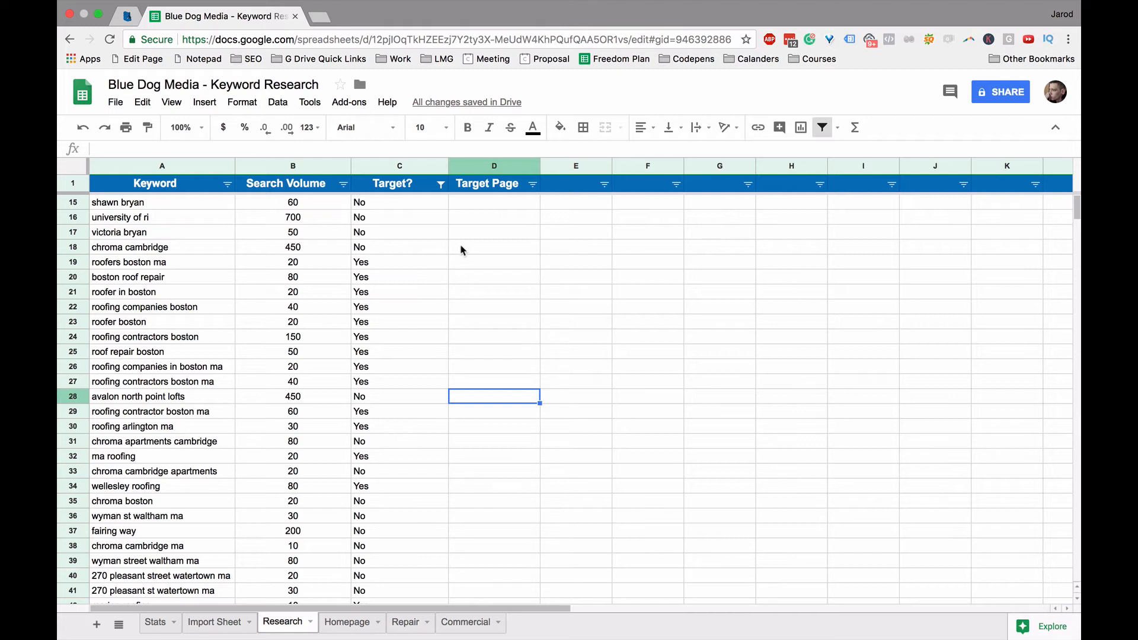
- Filter the Target? column by values to exclude No, leaving only Yes rows
left_click(440, 184)
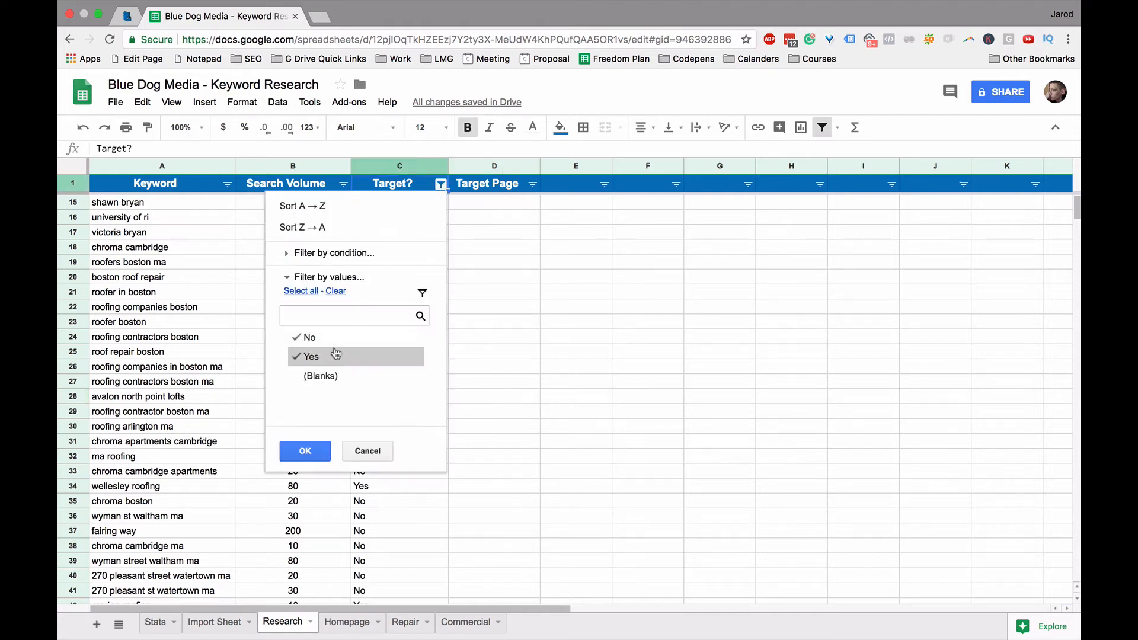
left_click(309, 337)
left_click(305, 451)
left_click(553, 289)
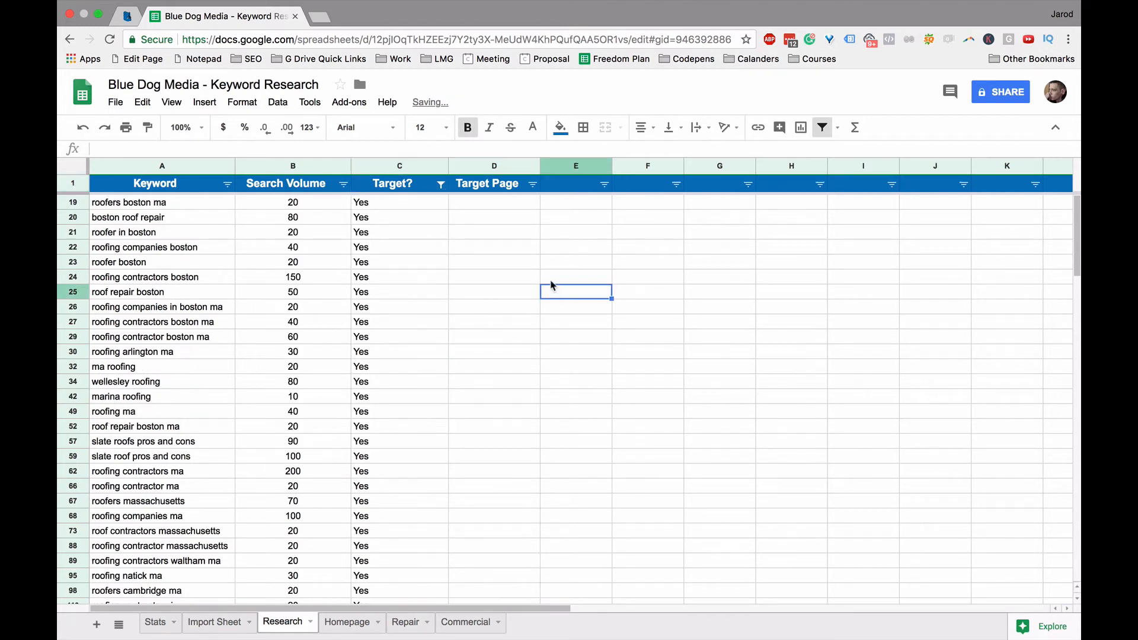
- Enter Homepage as the Target Page for "roofers boston ma" and Repair for "boston roof repair"
left_click(484, 207)
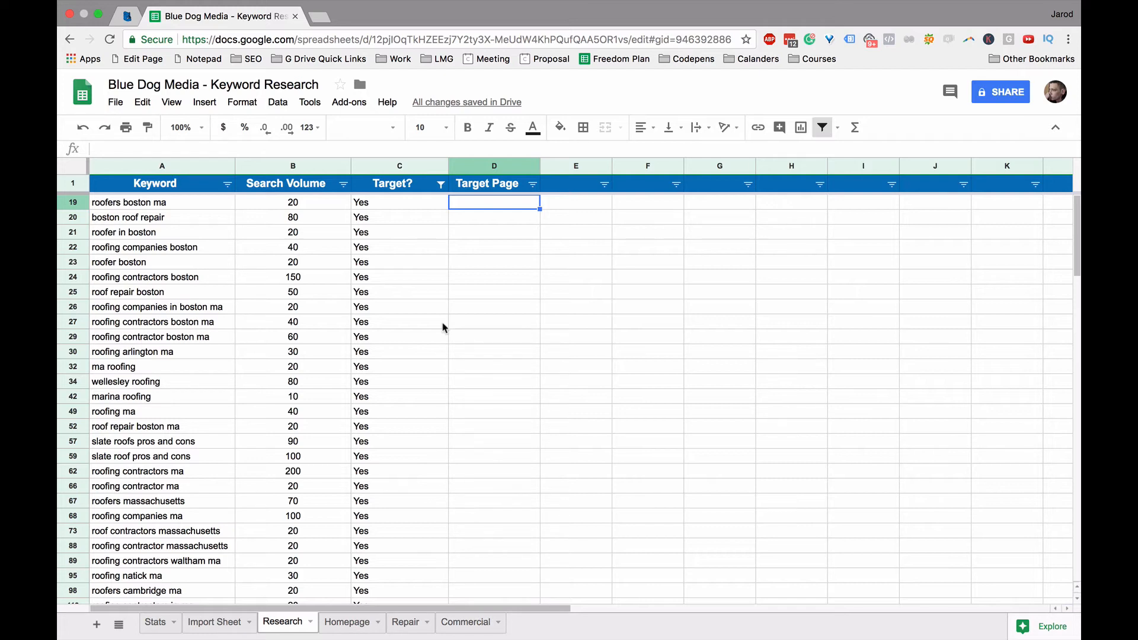
type("Homepage")
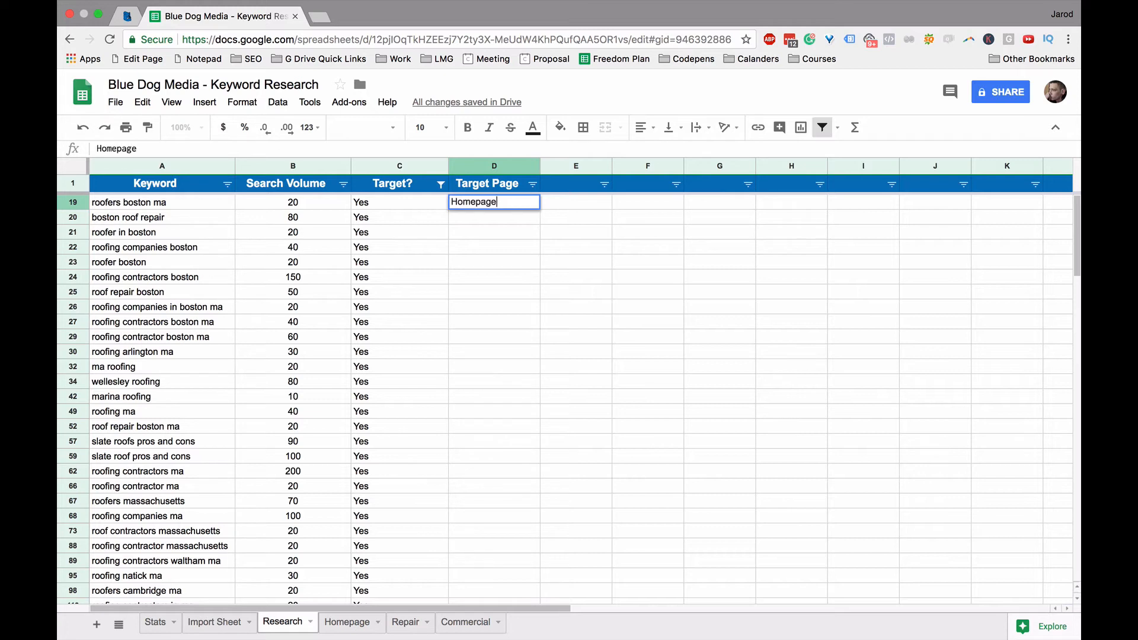
key("Return")
type("ERepair")
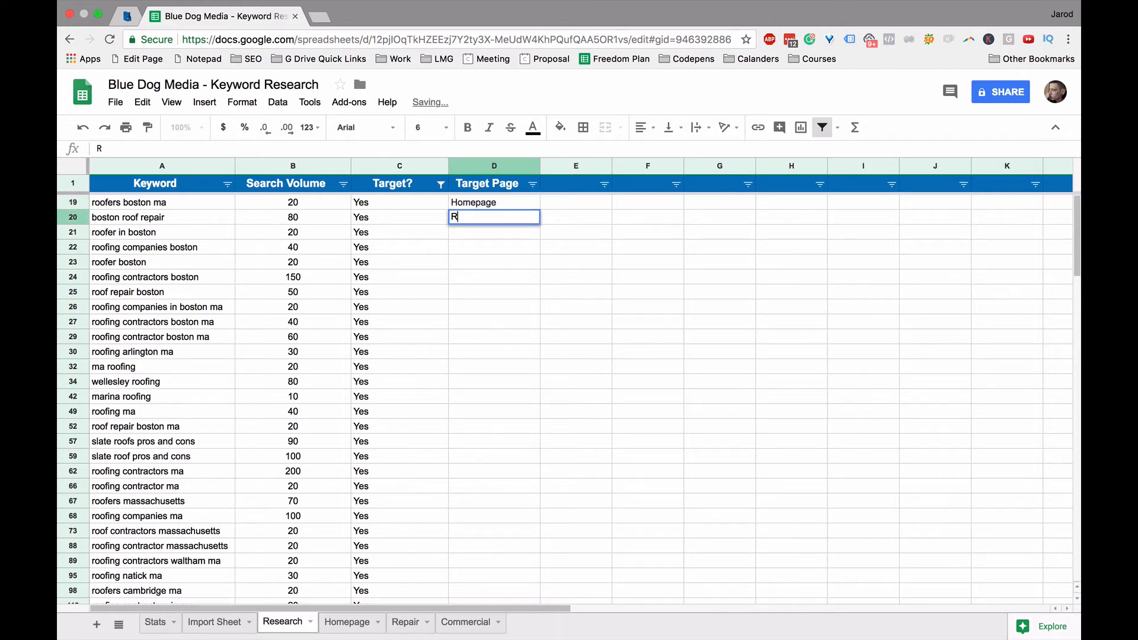
key("Return")
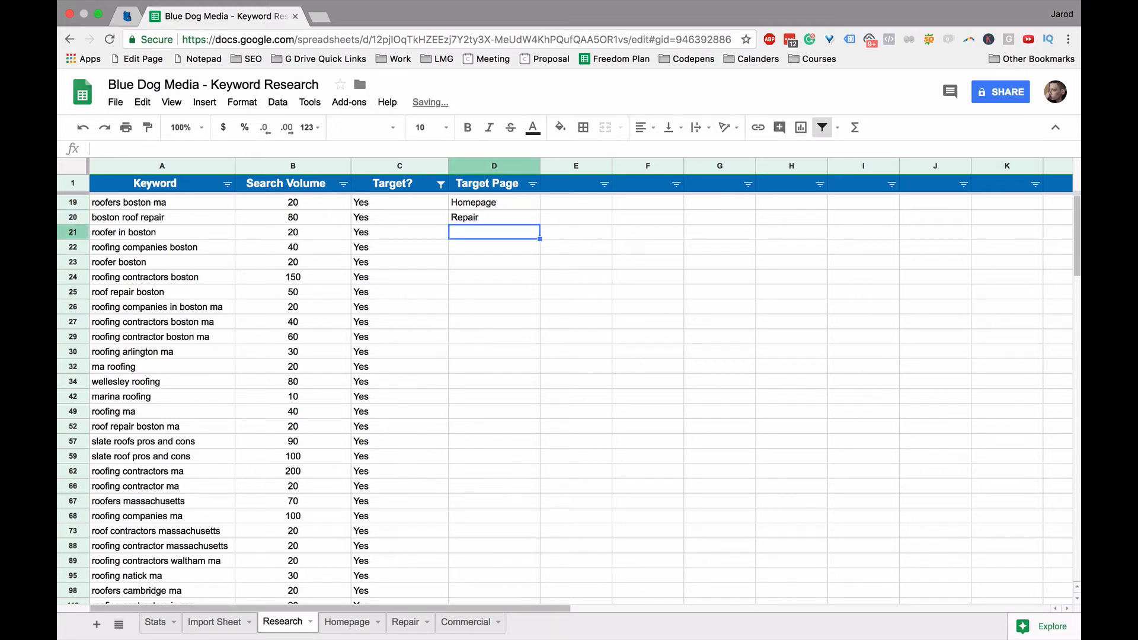
- Enter Commercial as the Target Page for "roofing contractors boston" and fill the remaining filtered keywords with Repair, Homepage or Commercial
key("Down")
key("Down")
key("Down")
type("Co")
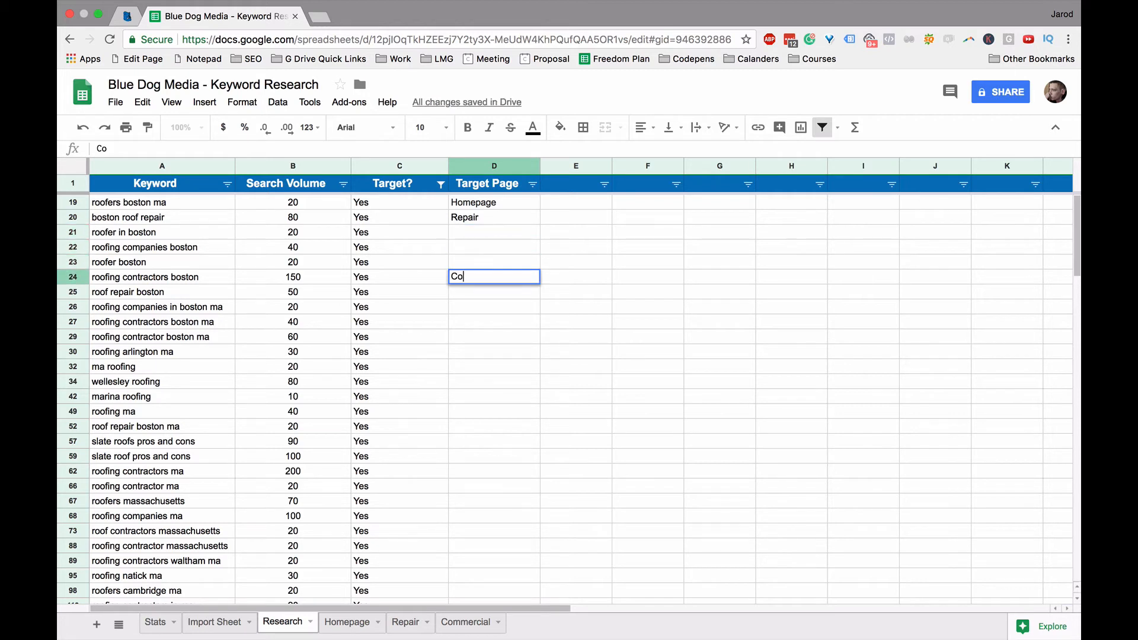
type("mmercial")
key("Return")
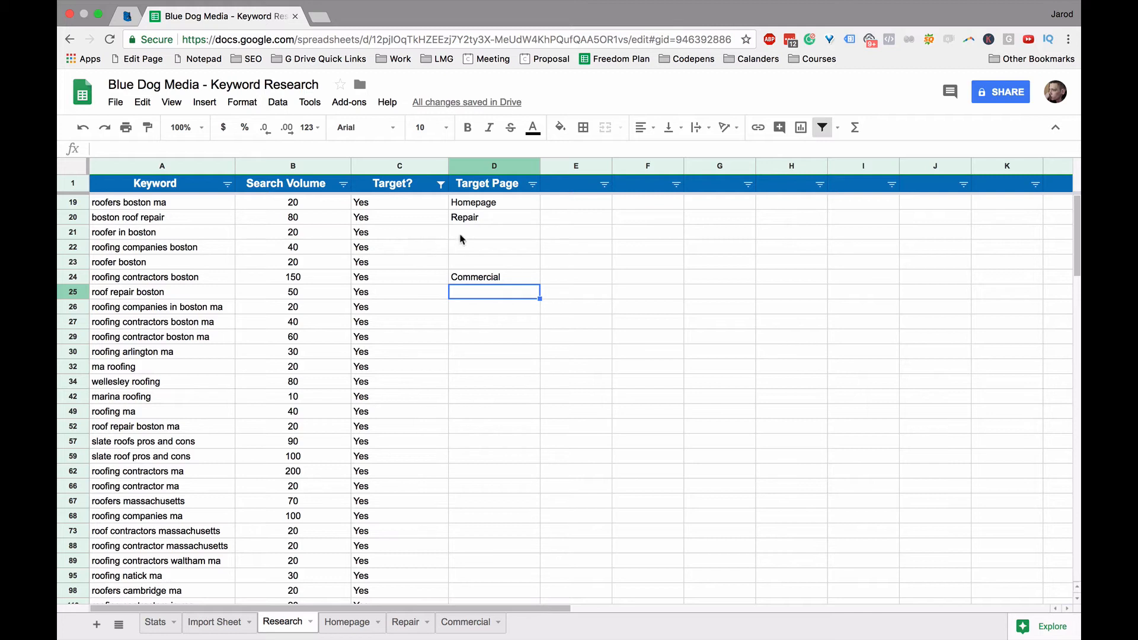
left_click(486, 207)
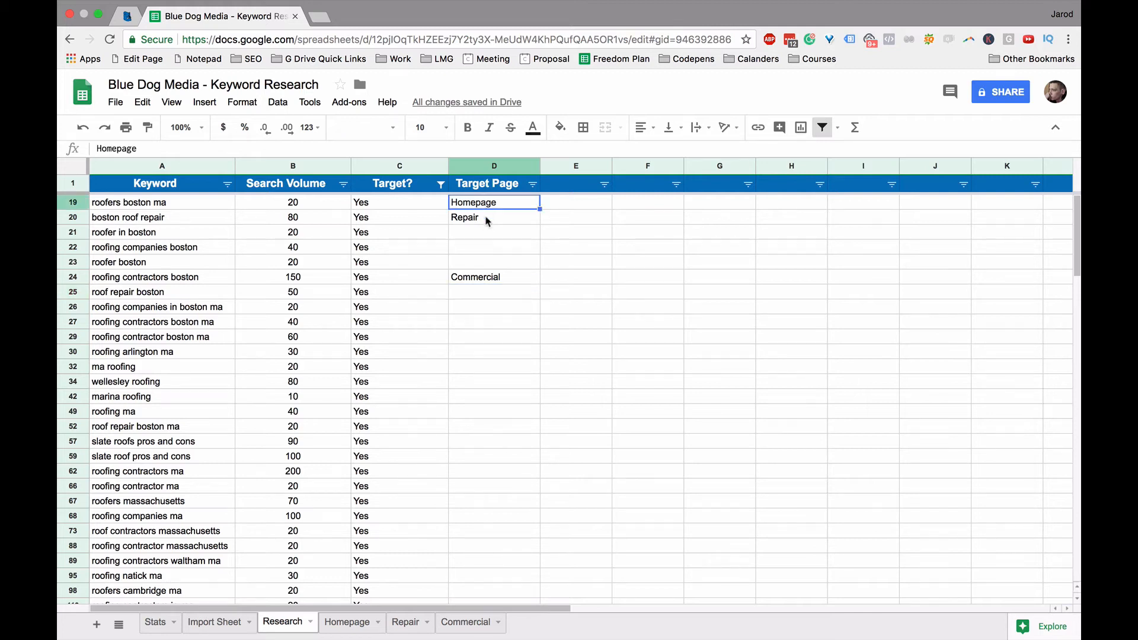
left_click(485, 244)
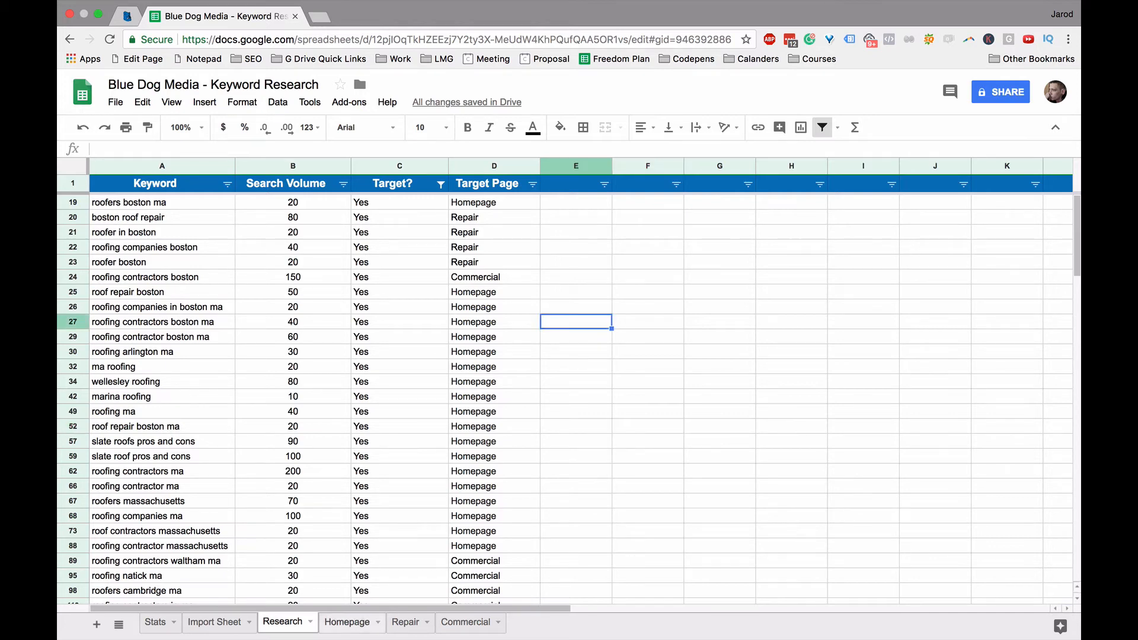
- Compare the Homepage sheet's keyword list with the Target Page assignments on the Research sheet
left_click(354, 628)
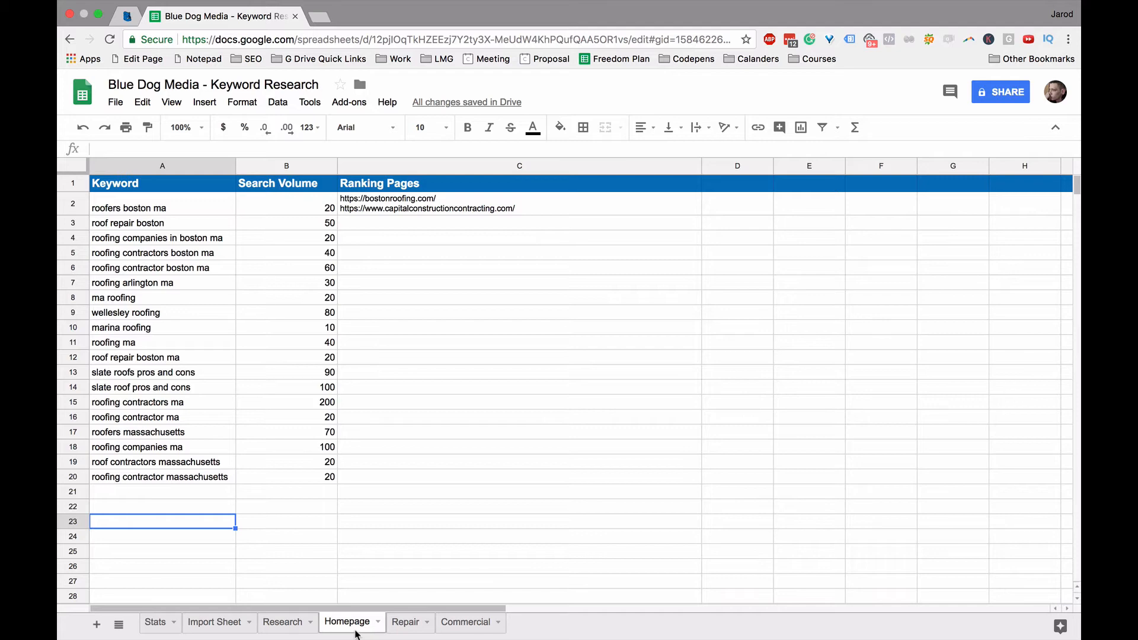
left_click(436, 528)
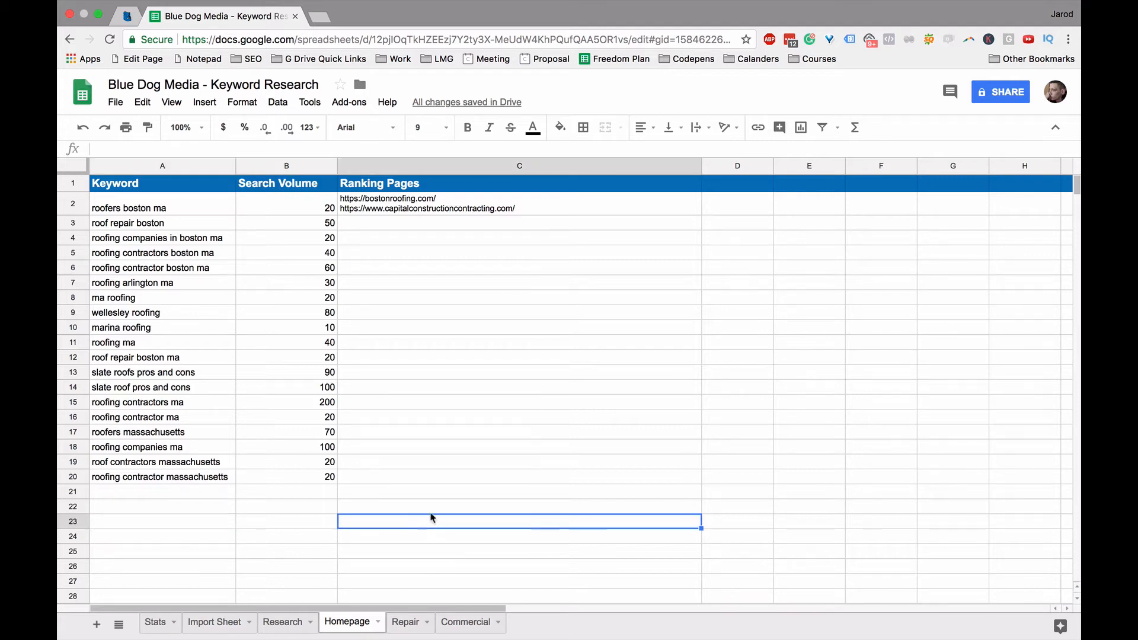
left_click(302, 622)
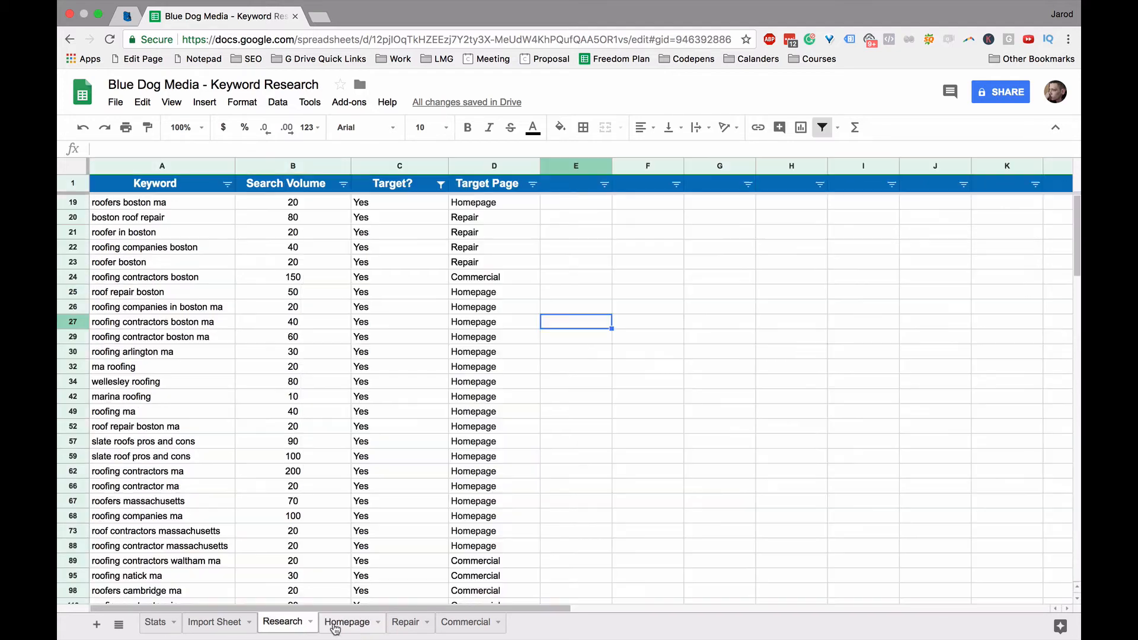
left_click(337, 628)
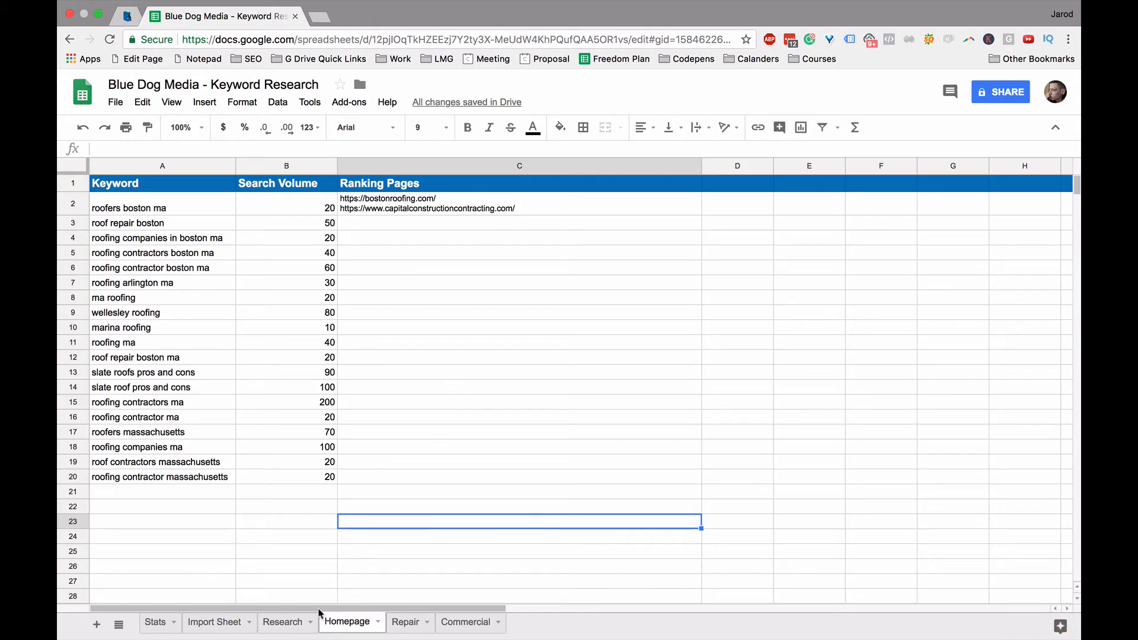
left_click(290, 623)
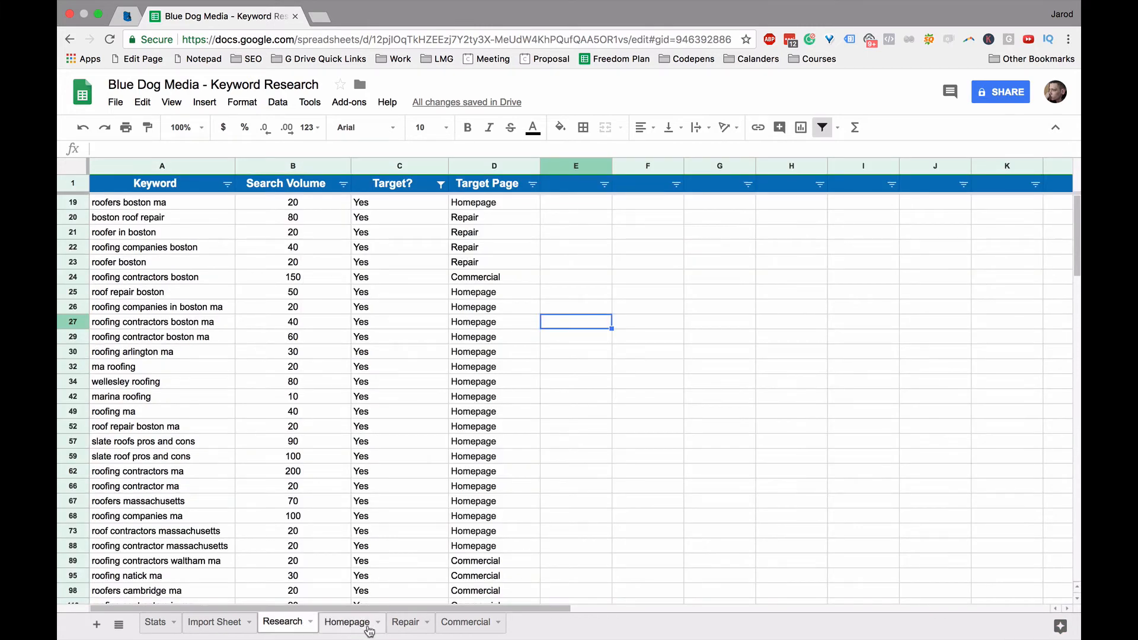
left_click(515, 205)
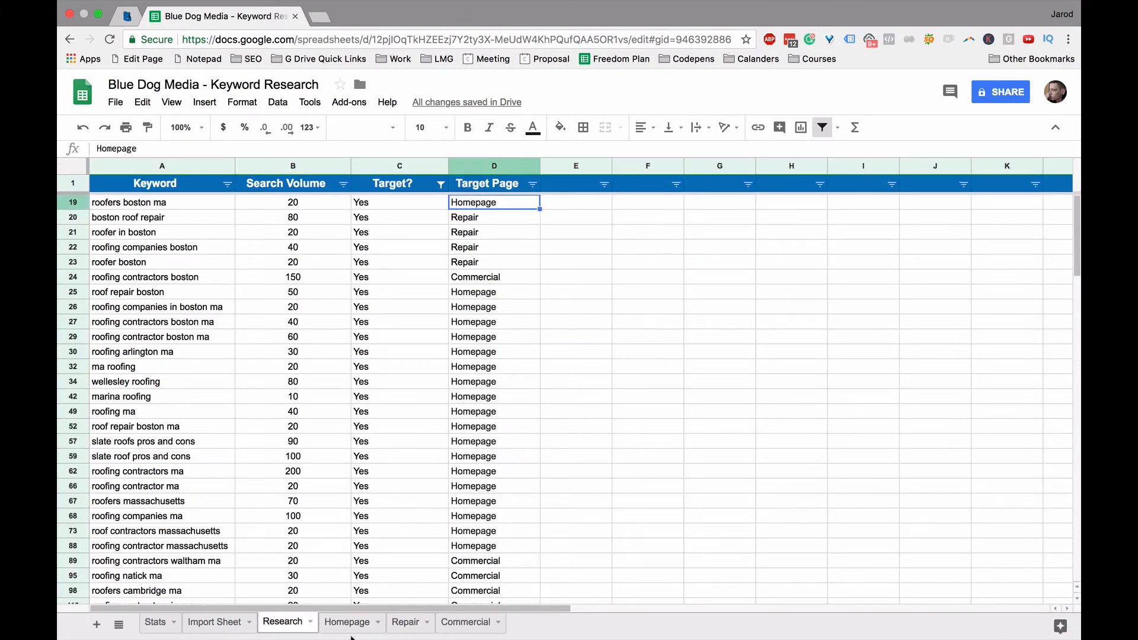
left_click(345, 624)
left_click(462, 408)
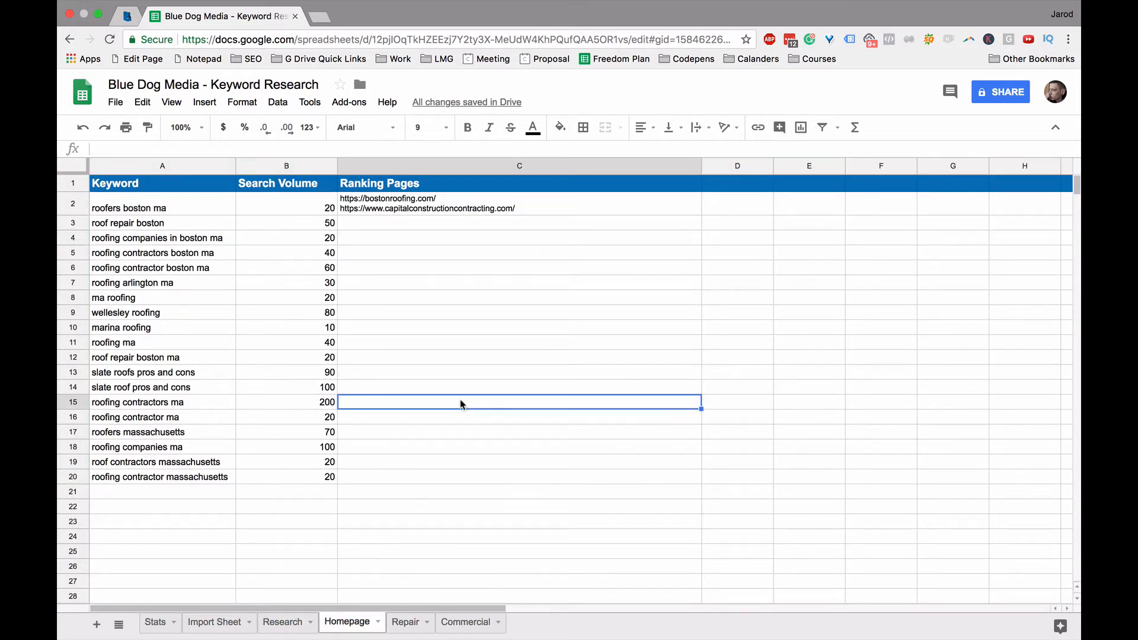
- Examine the Keyword and Search Volume columns and their formulas on the Homepage sheet
left_click_drag(155, 207, 139, 466)
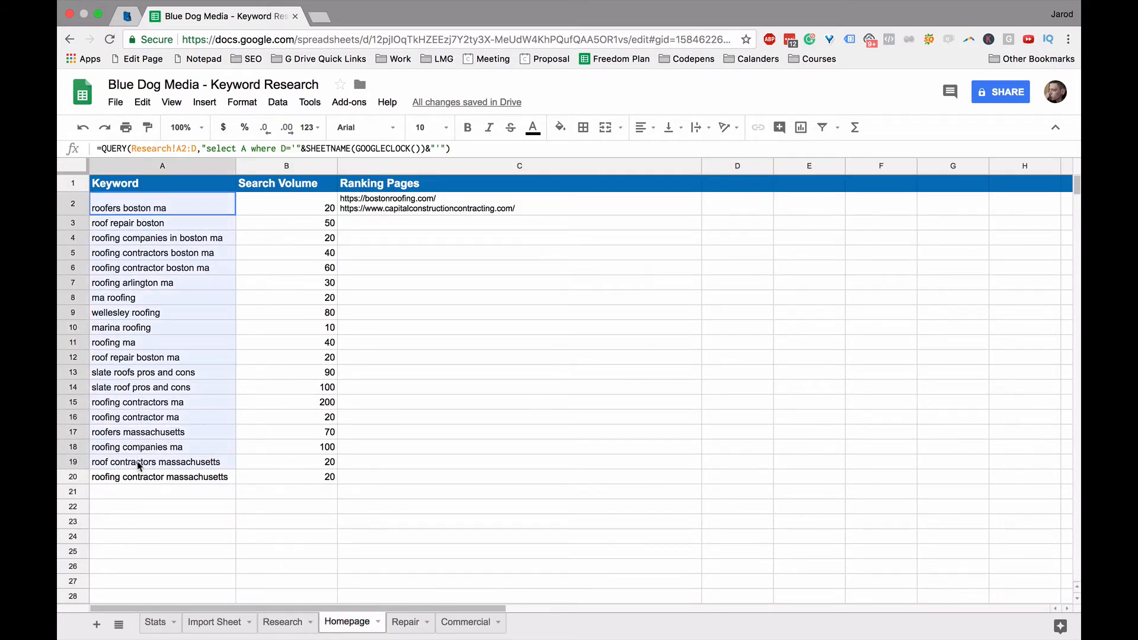
left_click(584, 315)
left_click_drag(327, 209, 324, 472)
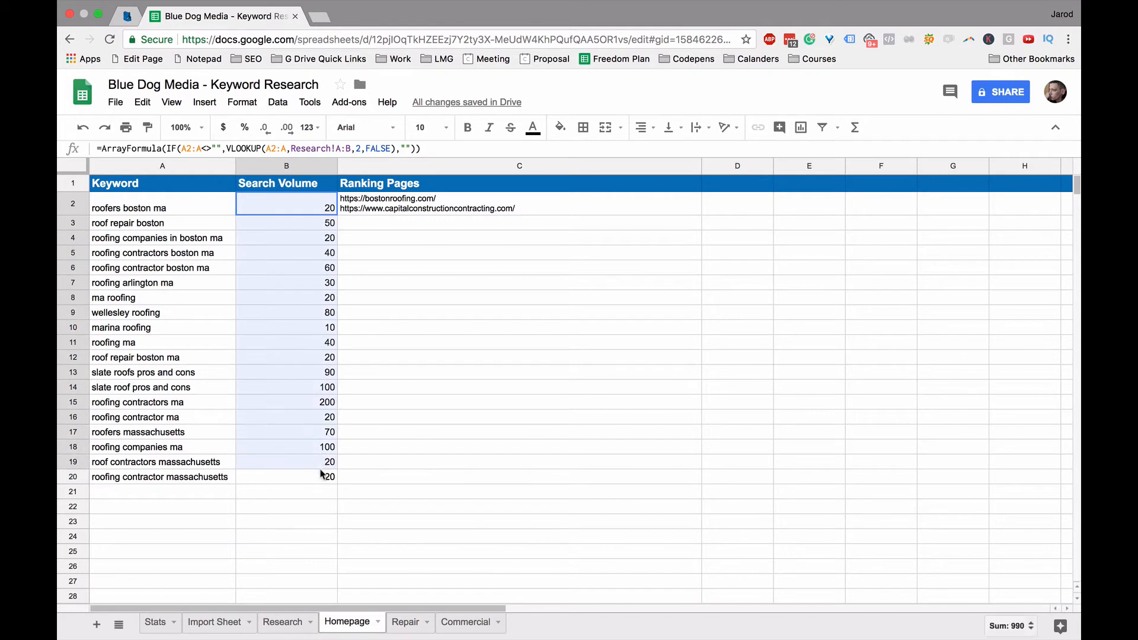
left_click(457, 388)
- Fill the Ranking Pages formula in C2 down through row 20 on the Homepage sheet
left_click(614, 202)
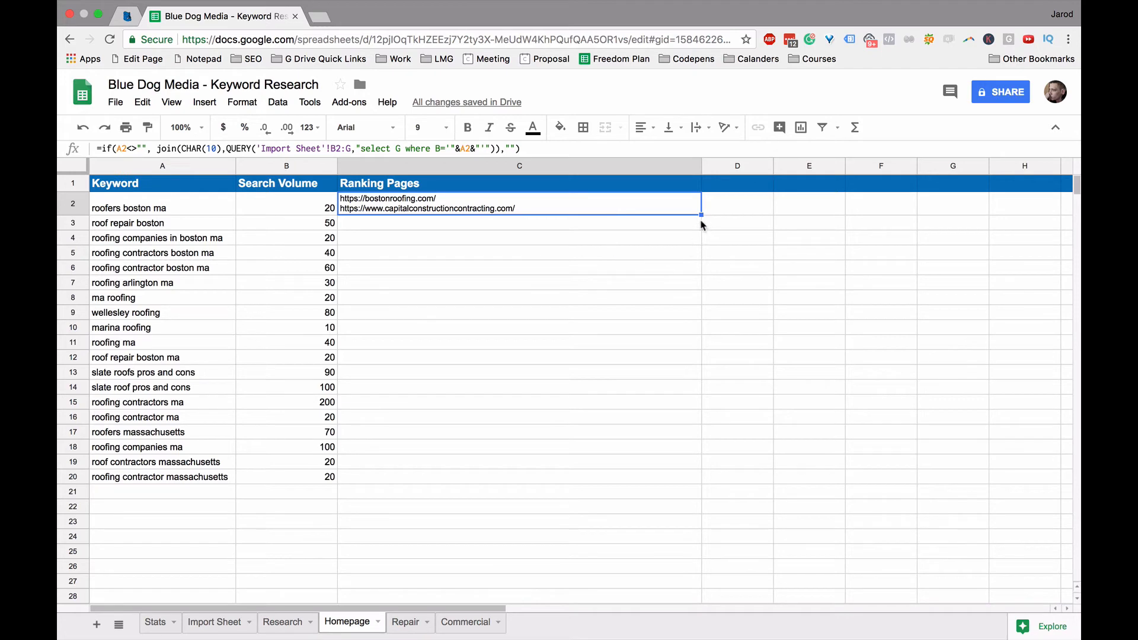
left_click_drag(699, 215, 697, 477)
left_click(829, 364)
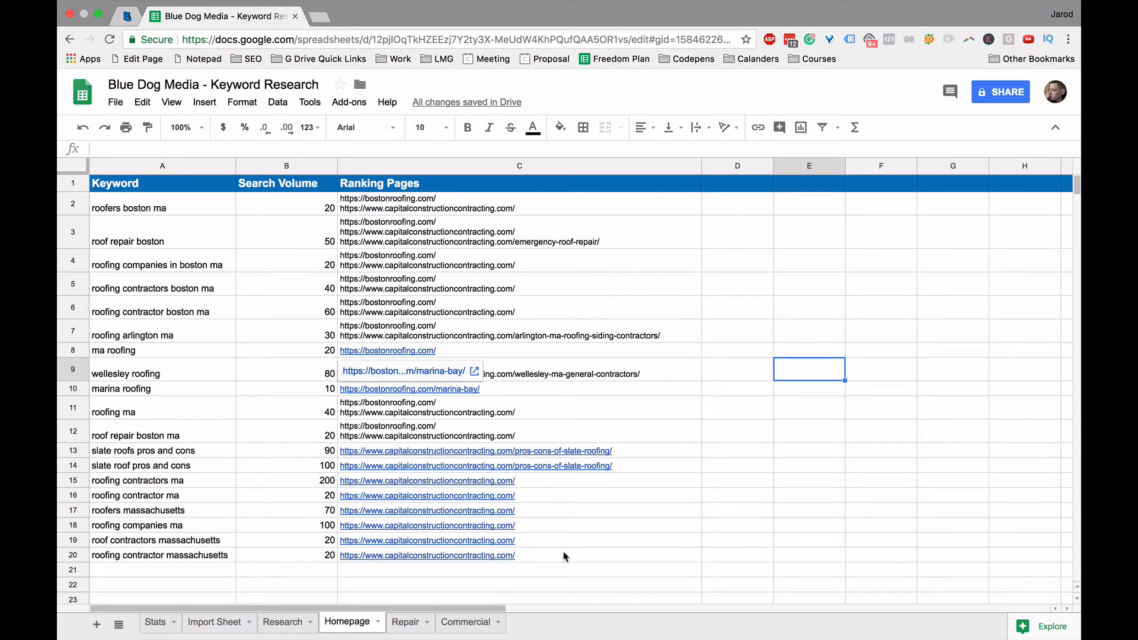
scroll(563, 557, "down", 3)
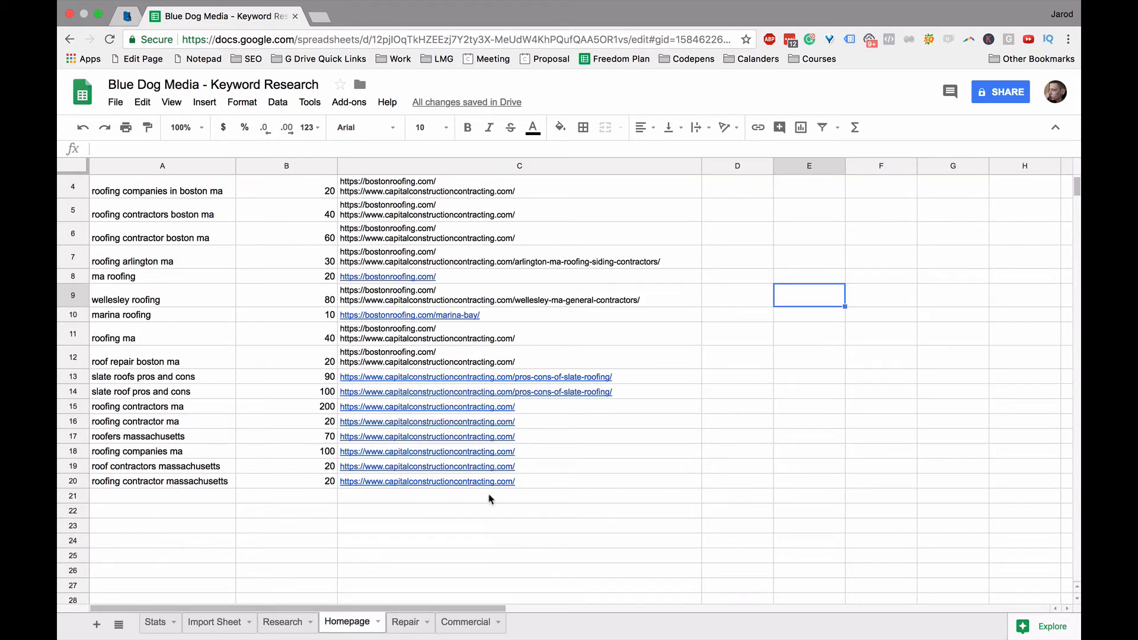
scroll(485, 365, "up", 3)
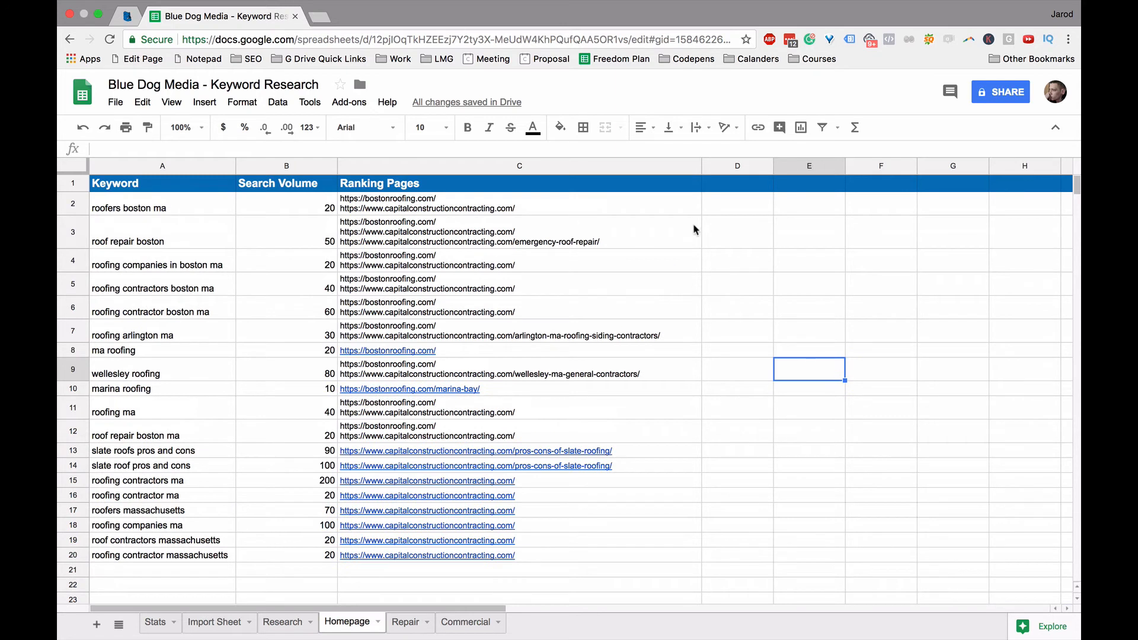
left_click(672, 212)
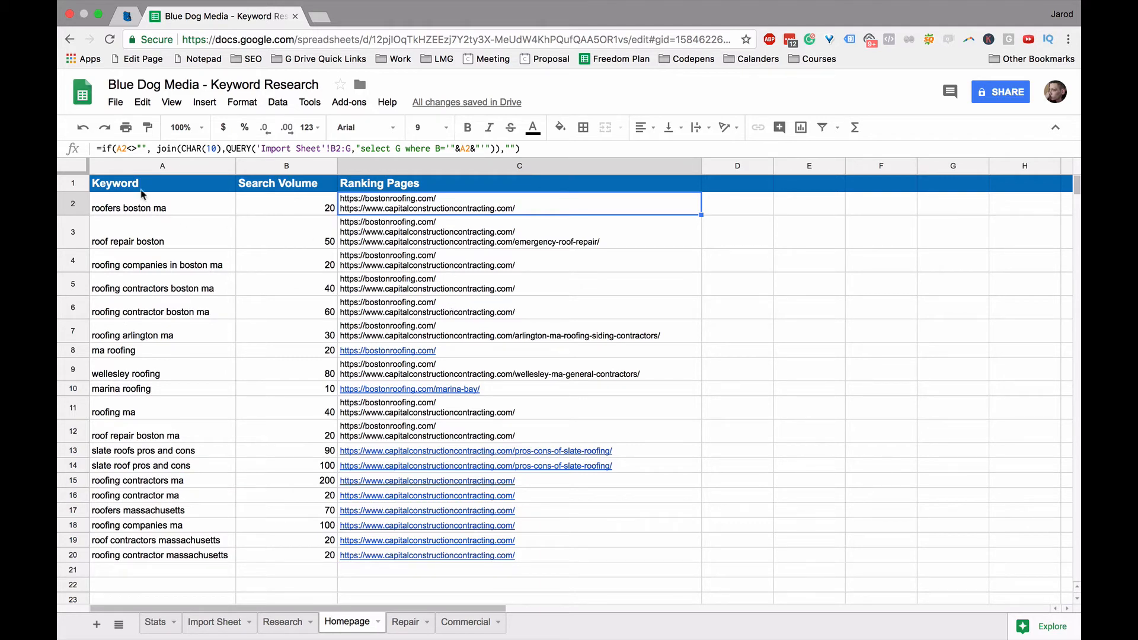
- Hide the Ranking Pages column and select the keywords together with their search volumes
left_click(485, 167)
right_click(481, 169)
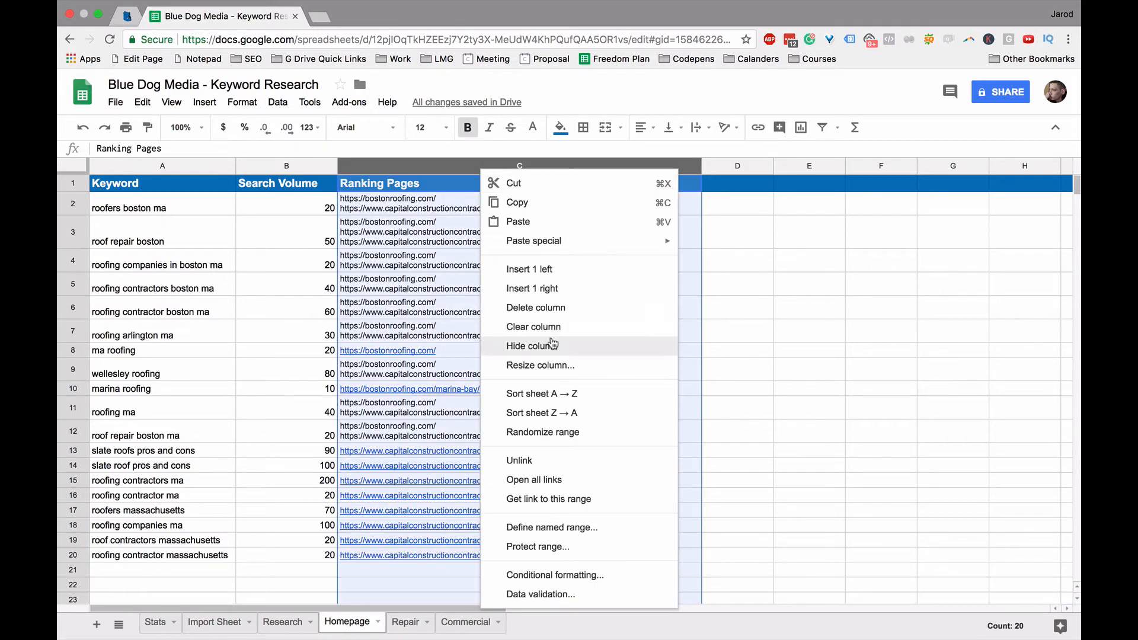
left_click(545, 345)
left_click(637, 298)
left_click(202, 206)
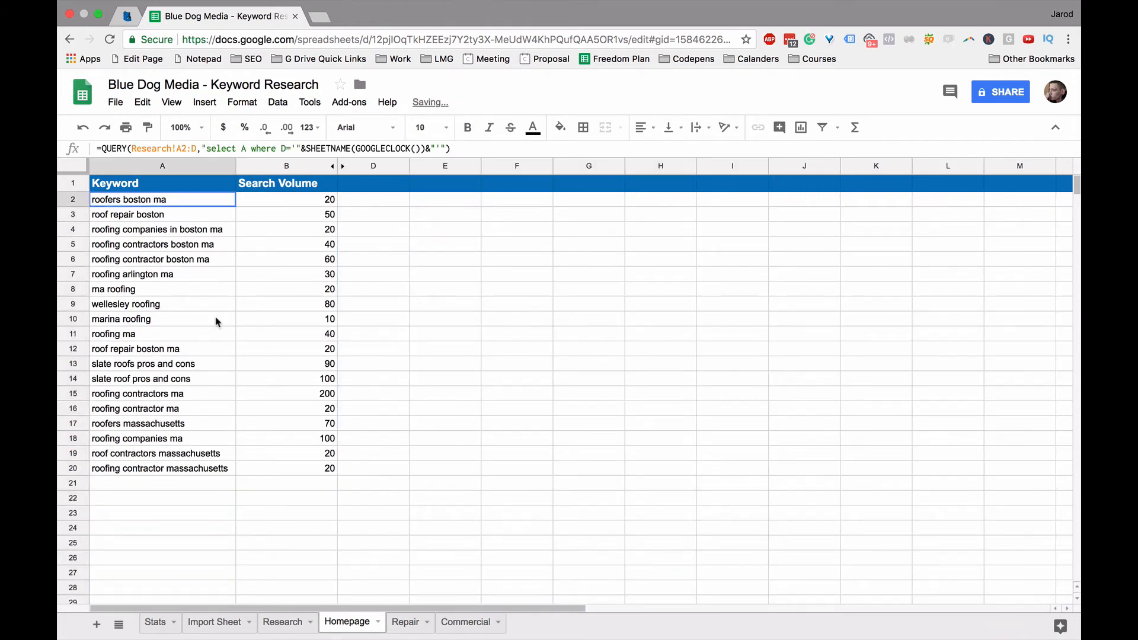
left_click(320, 423, "shift")
left_click(420, 426)
- Unhide the Ranking Pages column and clear its formulas from rows 3 to 20
left_click(338, 166)
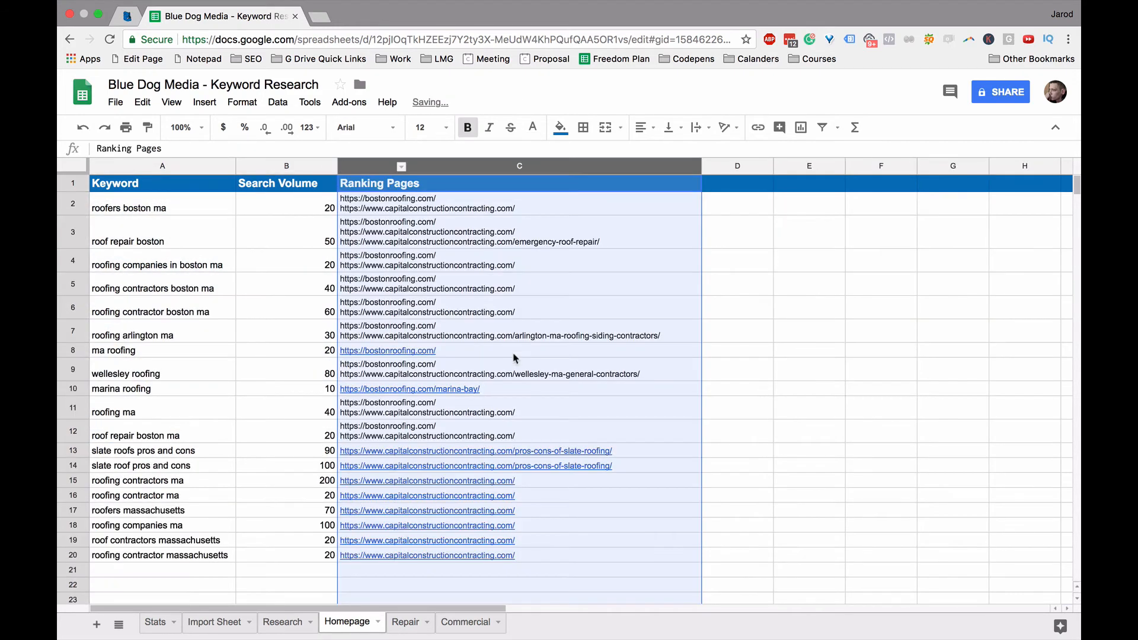
left_click(515, 352)
left_click_drag(610, 557, 572, 237)
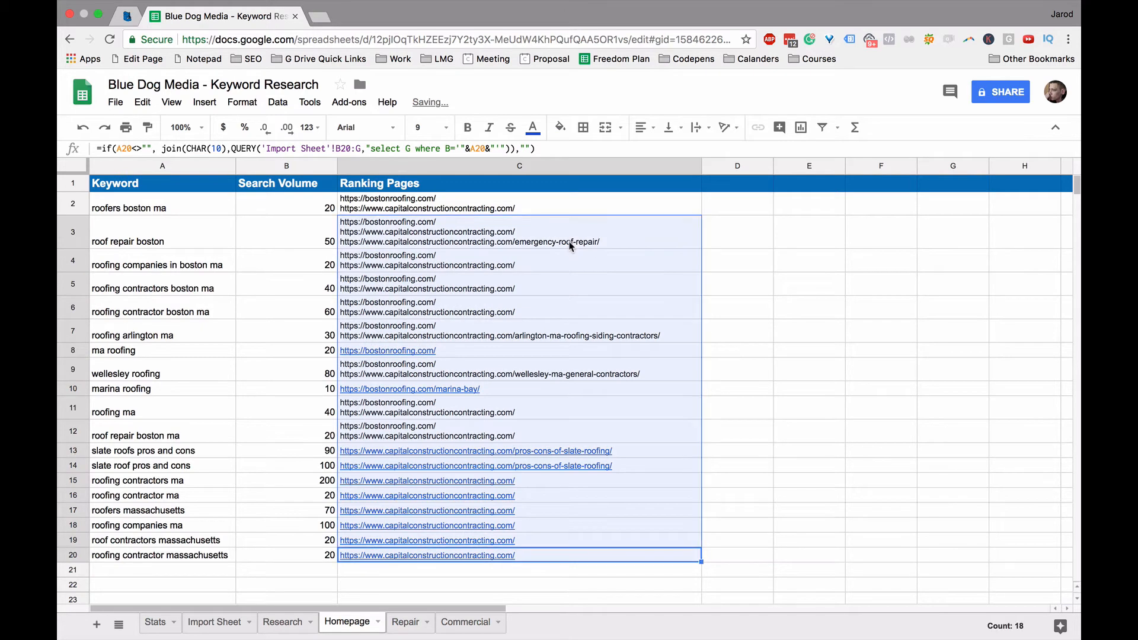
key("Delete")
left_click(566, 268)
- Fill the Ranking Pages formula partway down from C2 again and clear it from rows 3 to 12
left_click(602, 211)
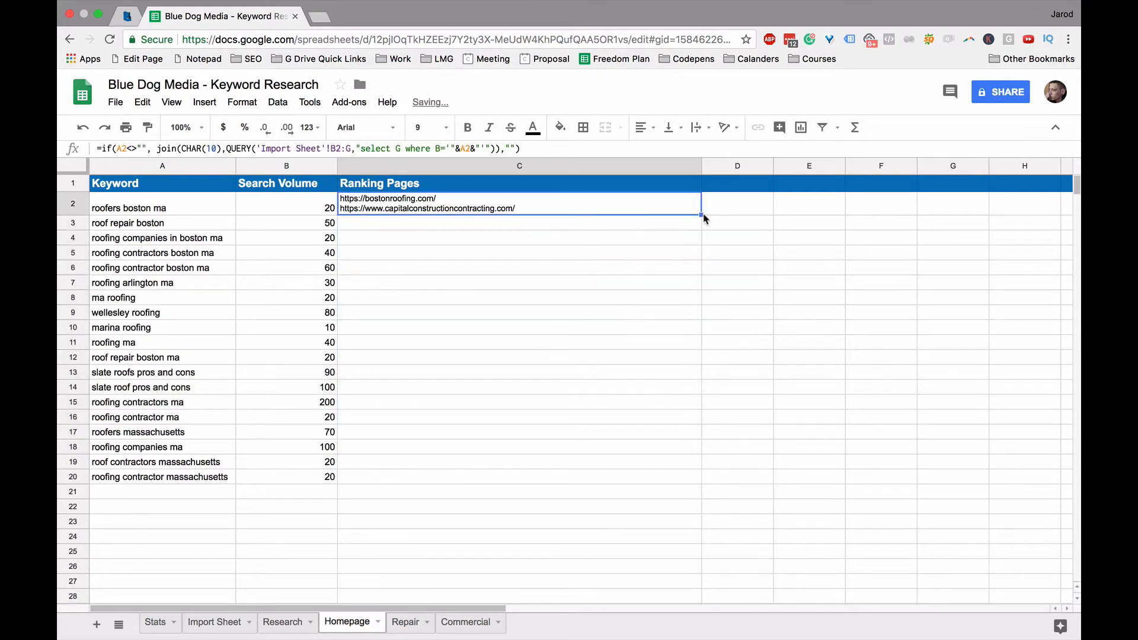
left_click_drag(700, 214, 612, 406)
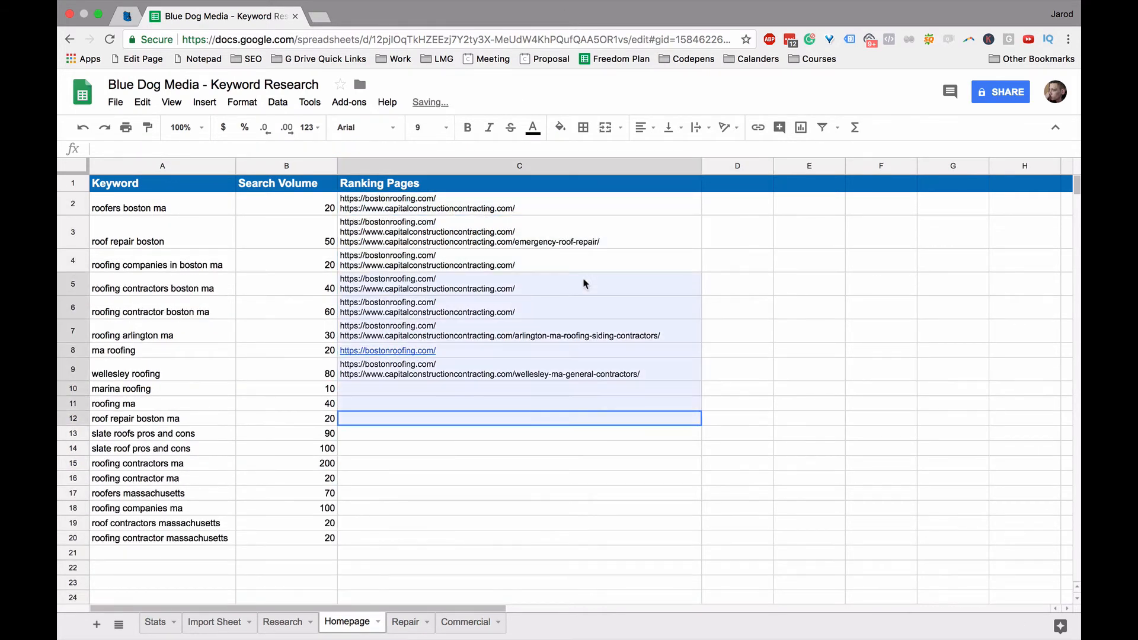
key("Delete")
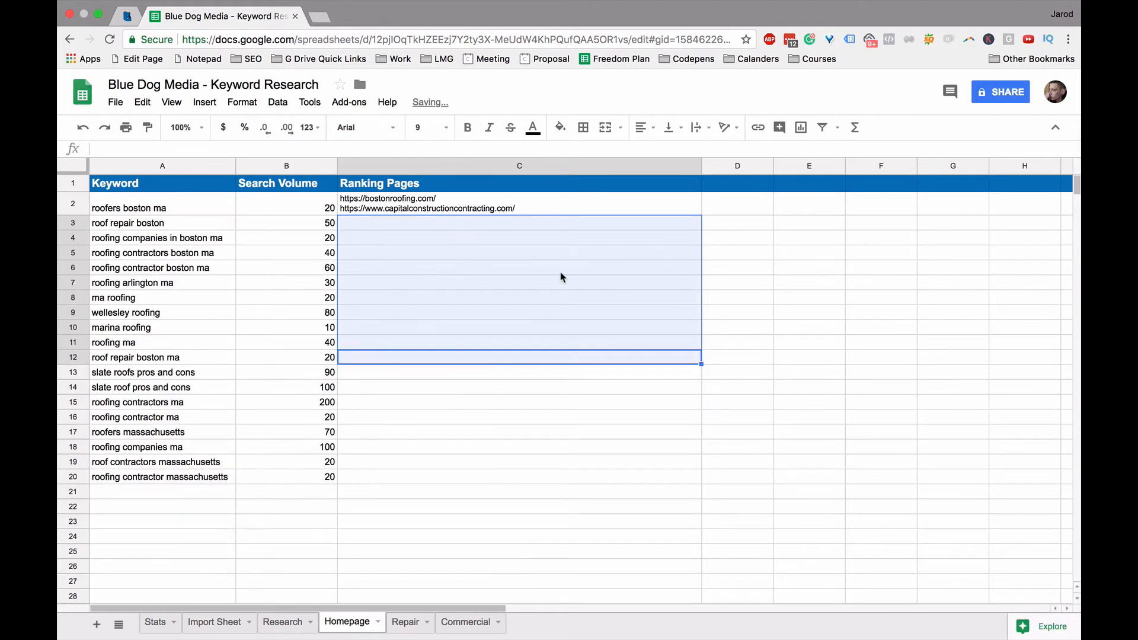
left_click(560, 270)
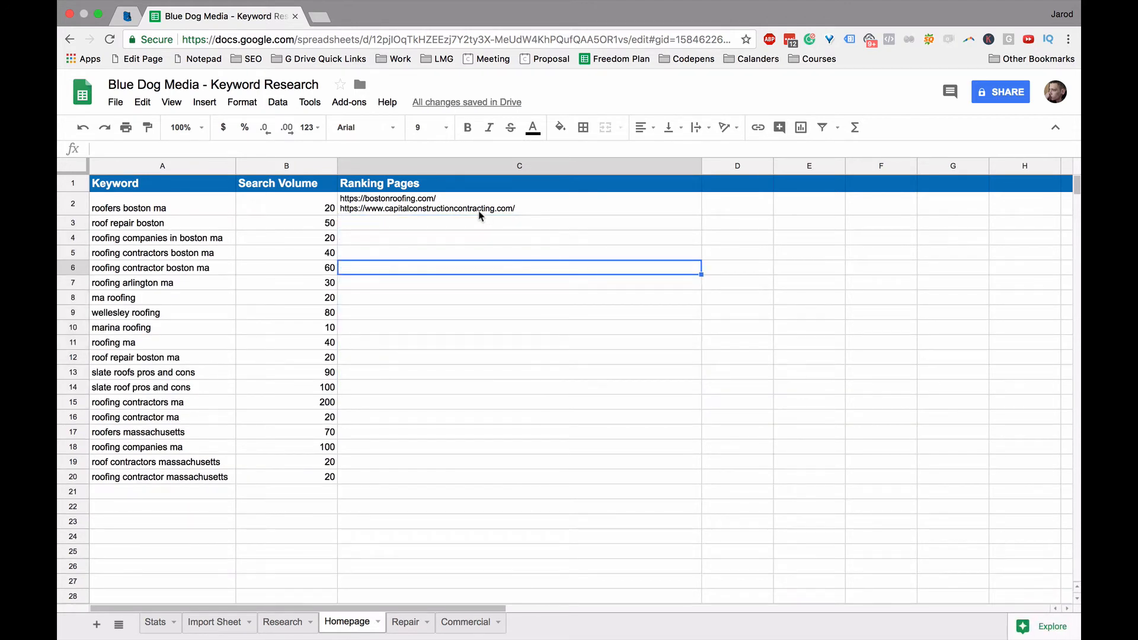
- Examine the Ranking Pages formula in C2 of the Homepage sheet and the Keyword query in A2 of the Repair sheet
left_click(481, 211)
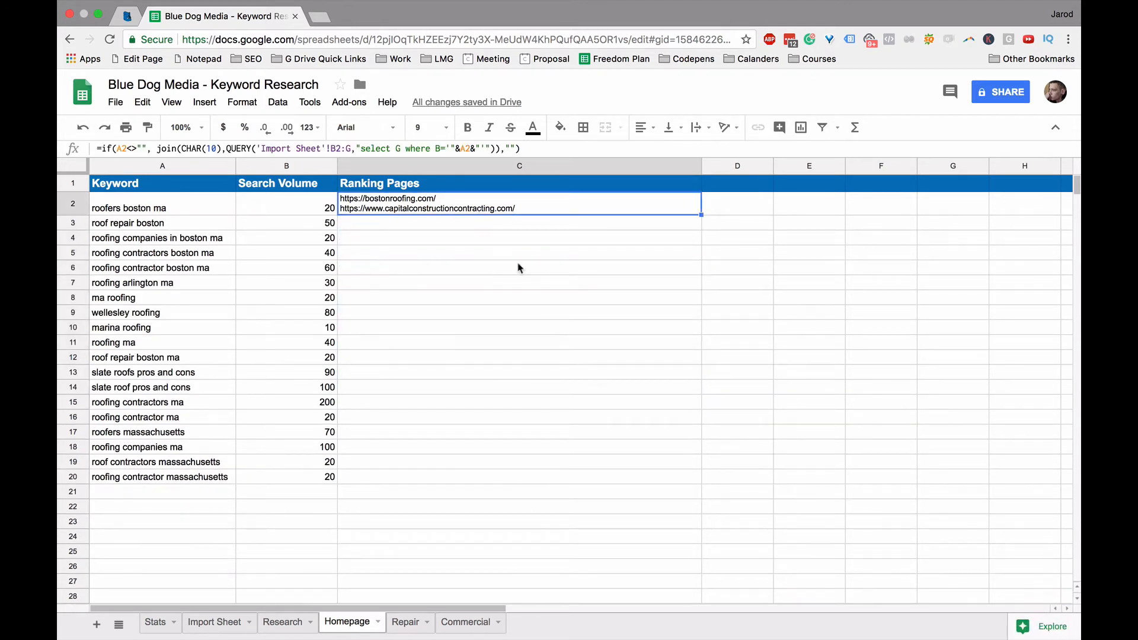
left_click(389, 331)
left_click(376, 211)
left_click(415, 622)
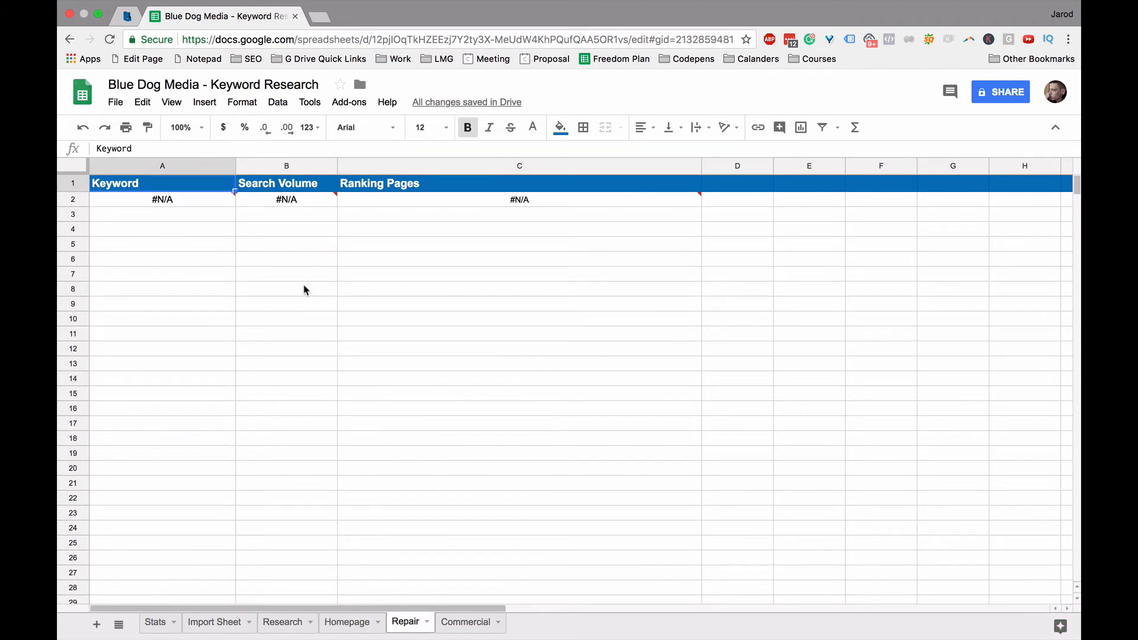
left_click(191, 203)
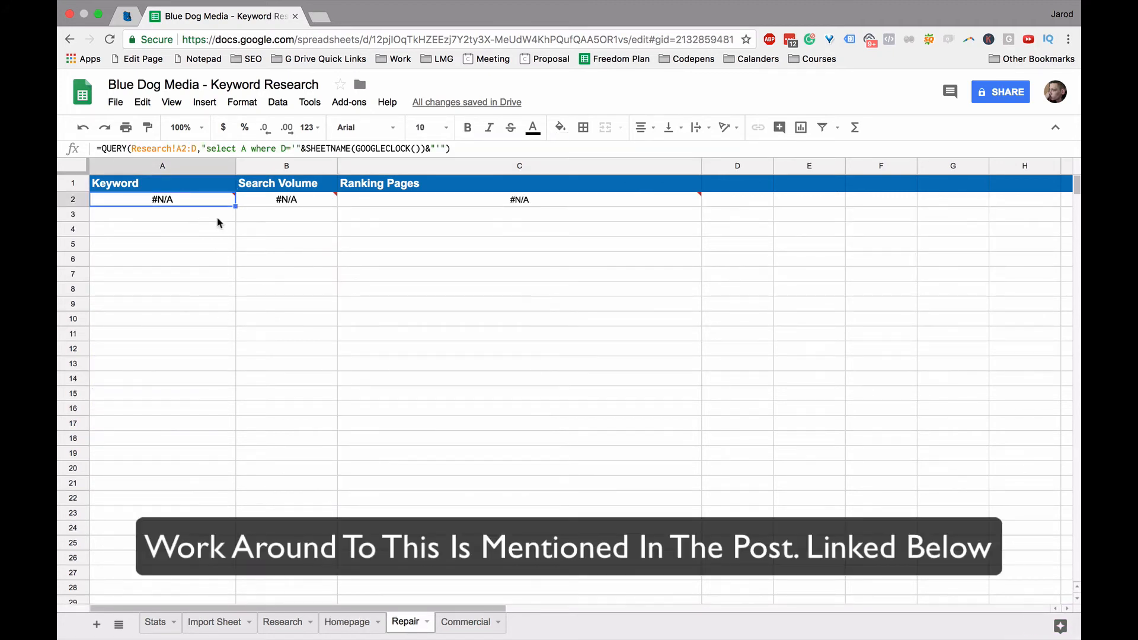
- Compare the target page assignments on the Research sheet with the query results on the Homepage and Repair sheets
left_click(383, 384)
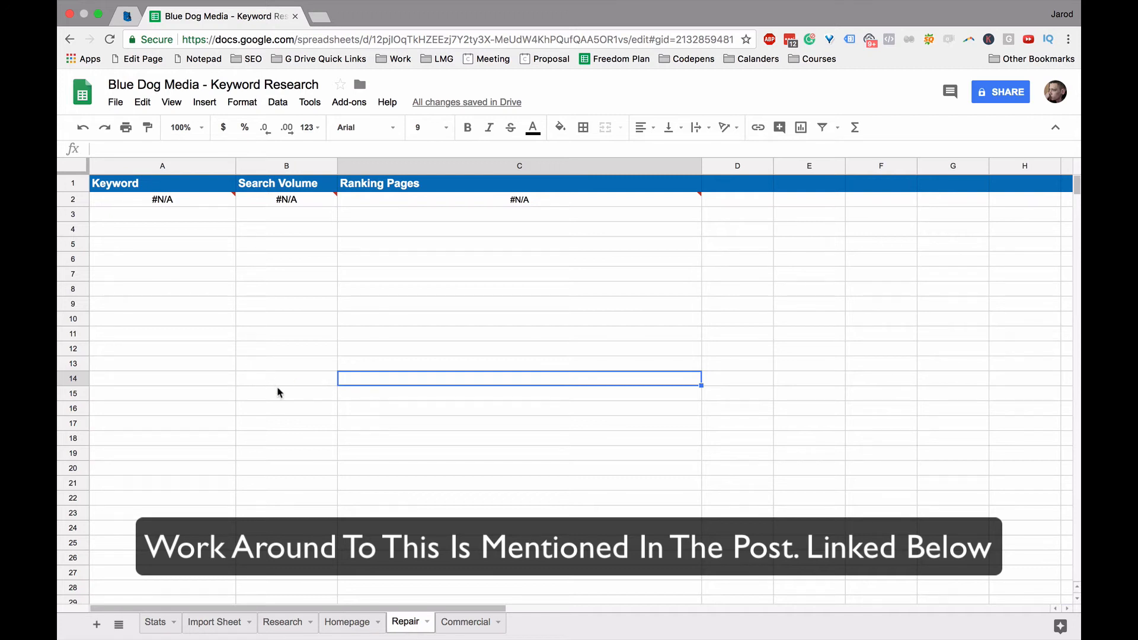
left_click(274, 622)
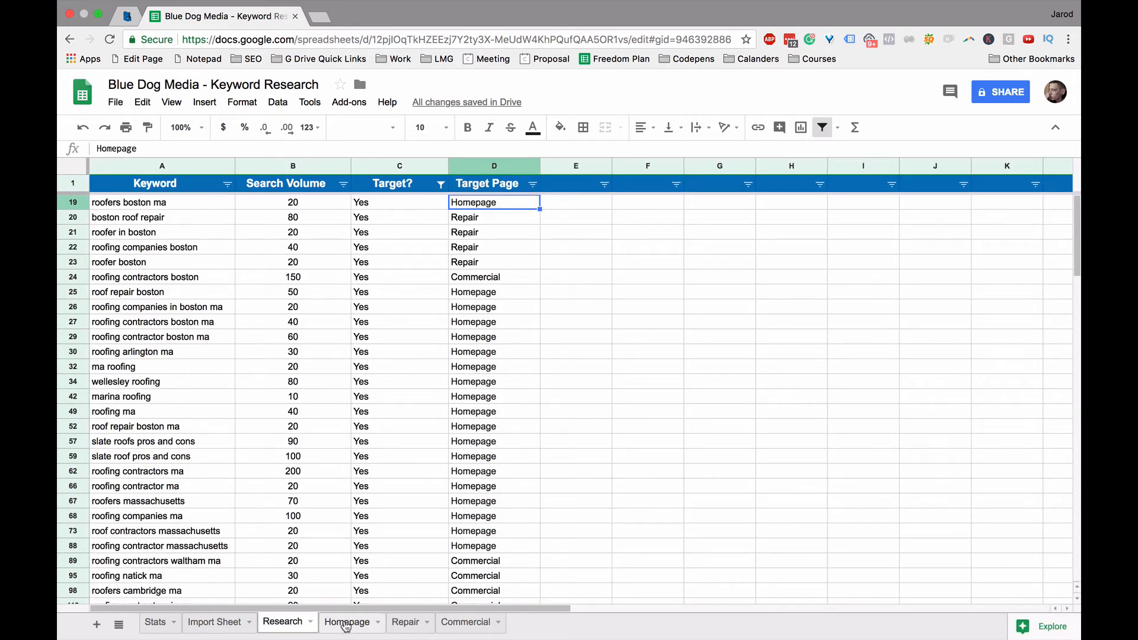
left_click(346, 624)
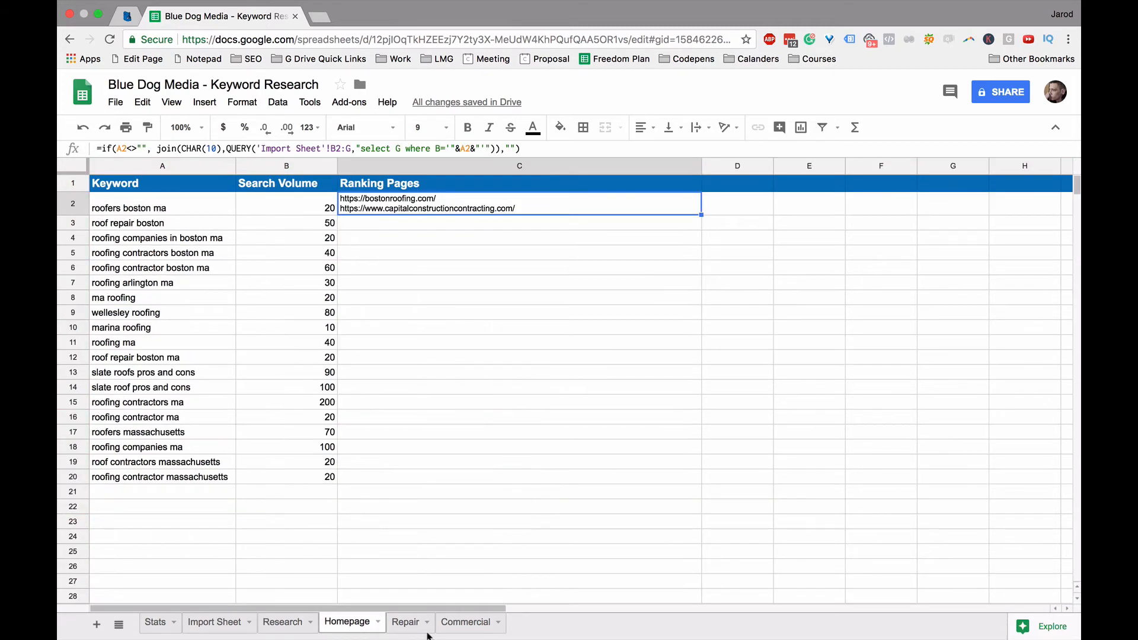
left_click(406, 623)
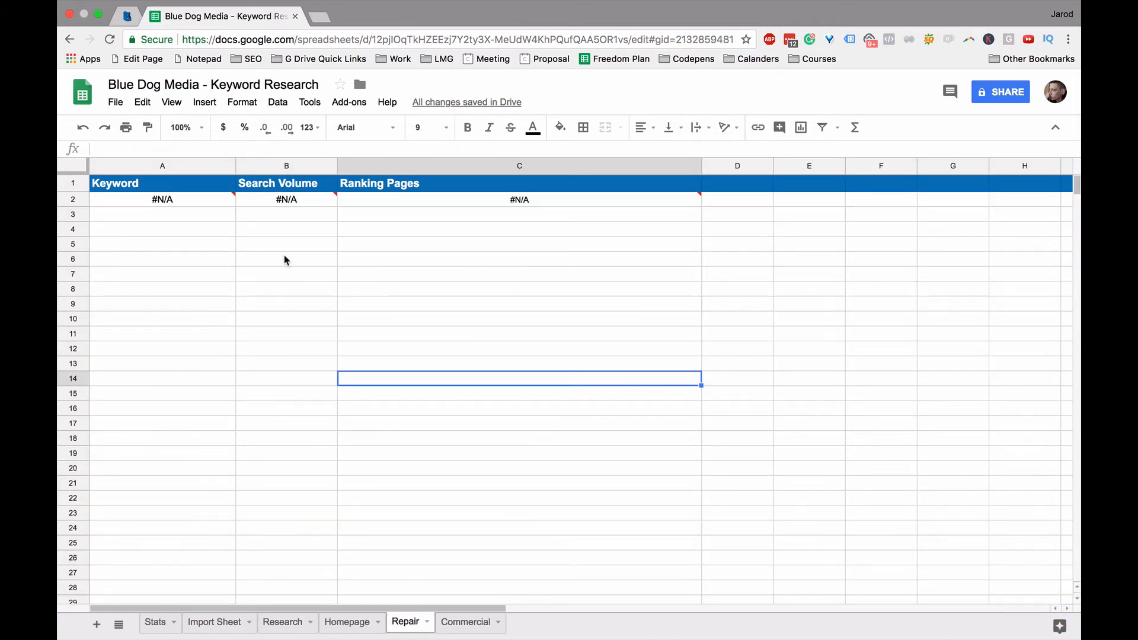
mouse_move(191, 204)
left_click(528, 320)
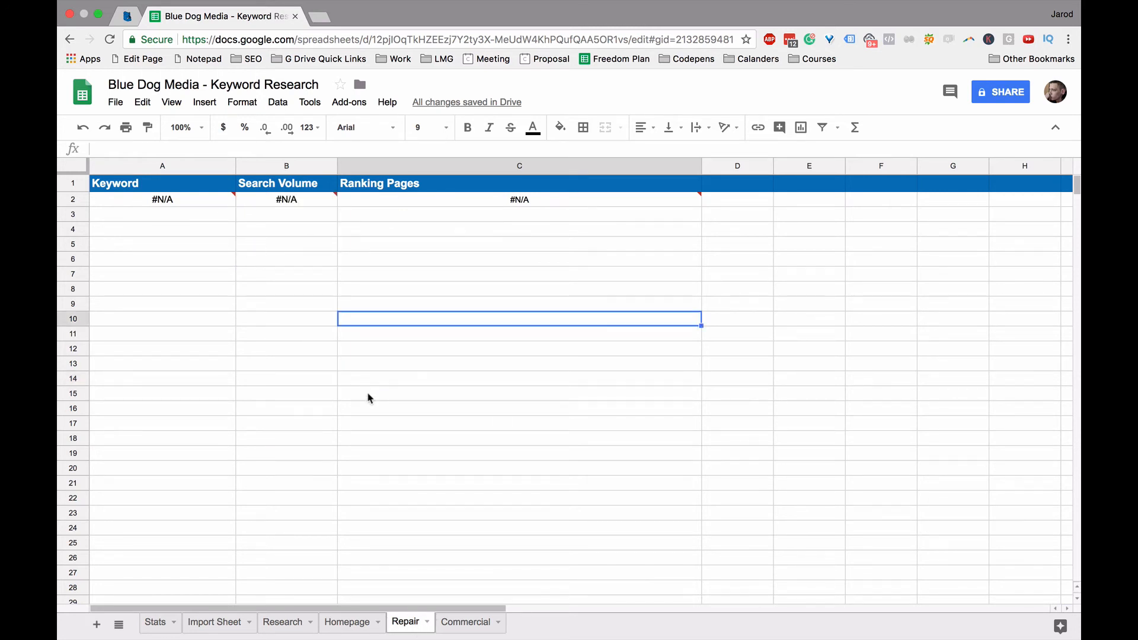
left_click(278, 623)
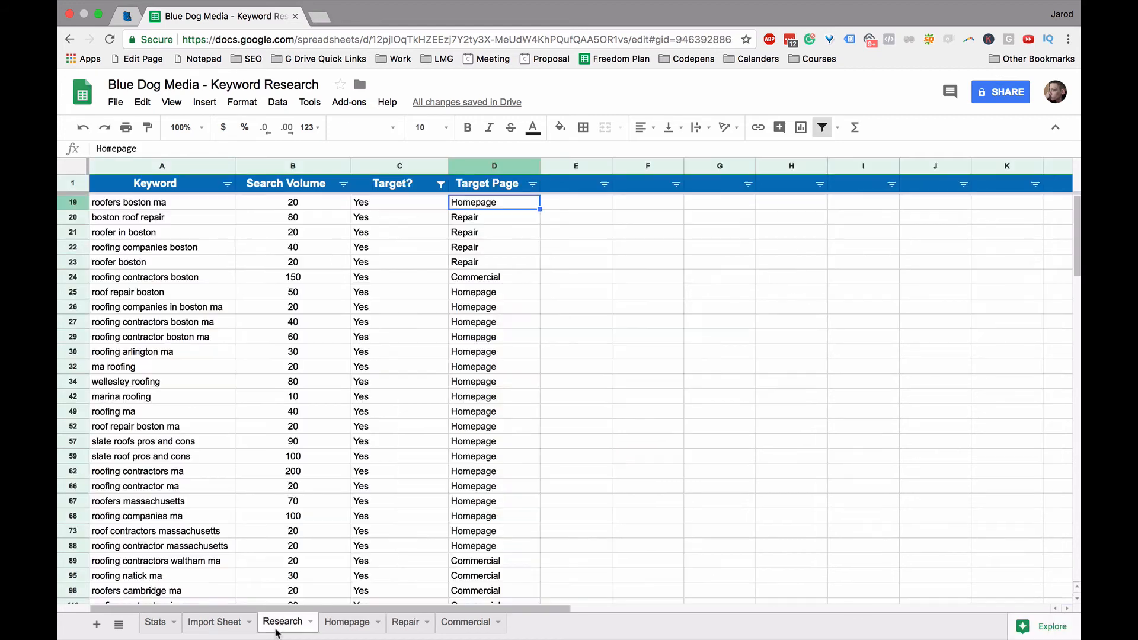
left_click(346, 623)
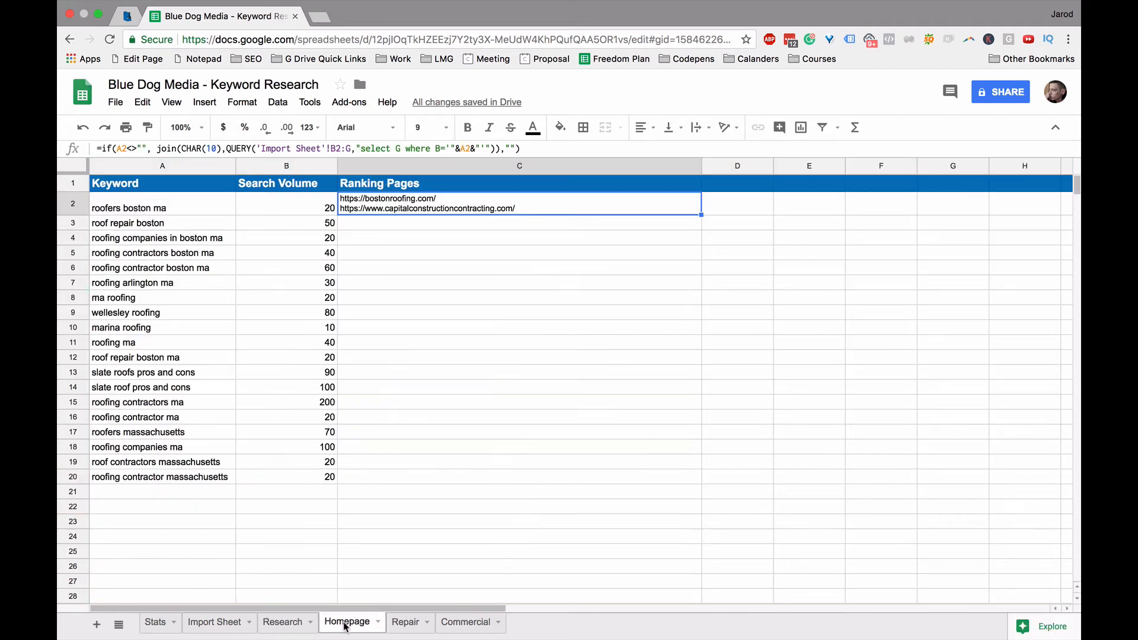
left_click(487, 332)
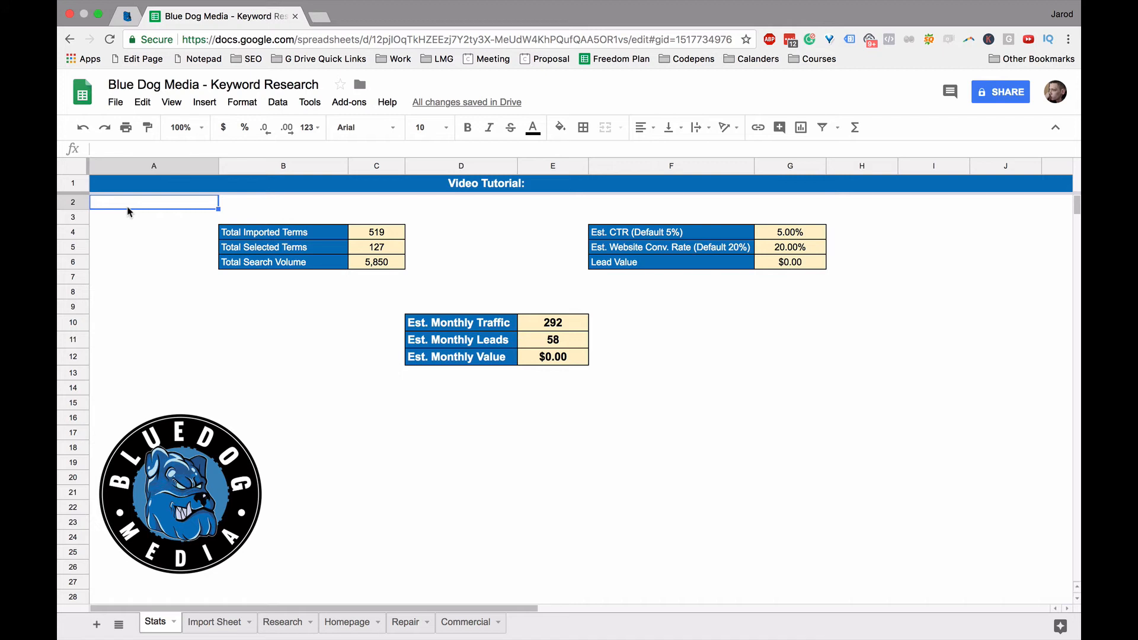
- Examine the term totals on the Stats sheet and its click-through rate, website conversion rate and lead value assumptions
left_click(258, 233)
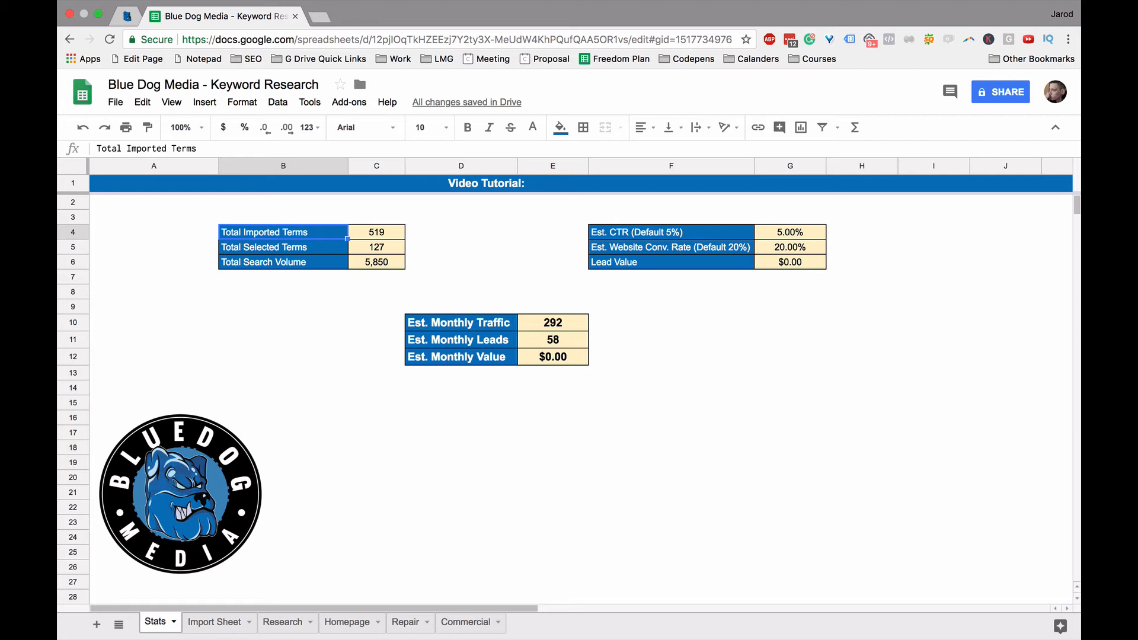
key("Tab")
key("Return")
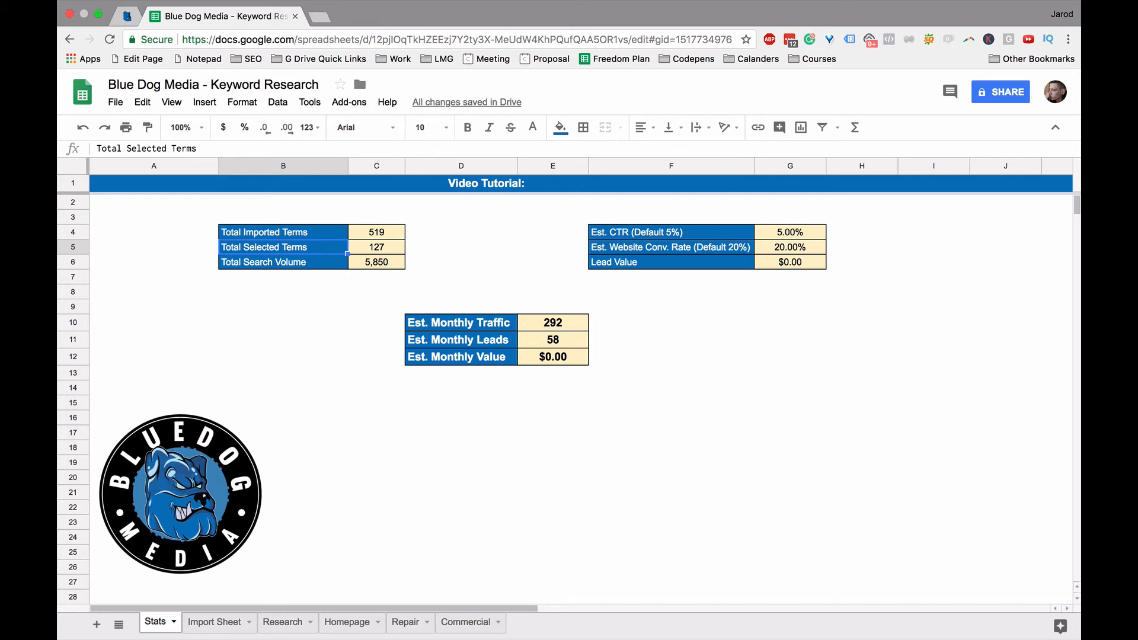
key("Down")
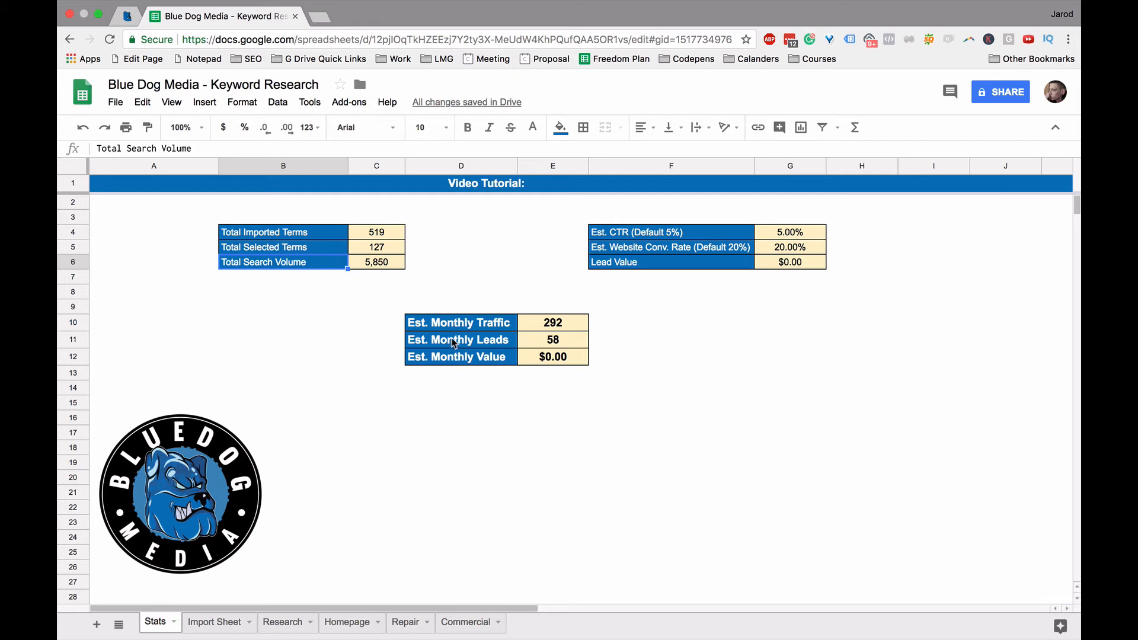
left_click_drag(647, 238, 671, 266)
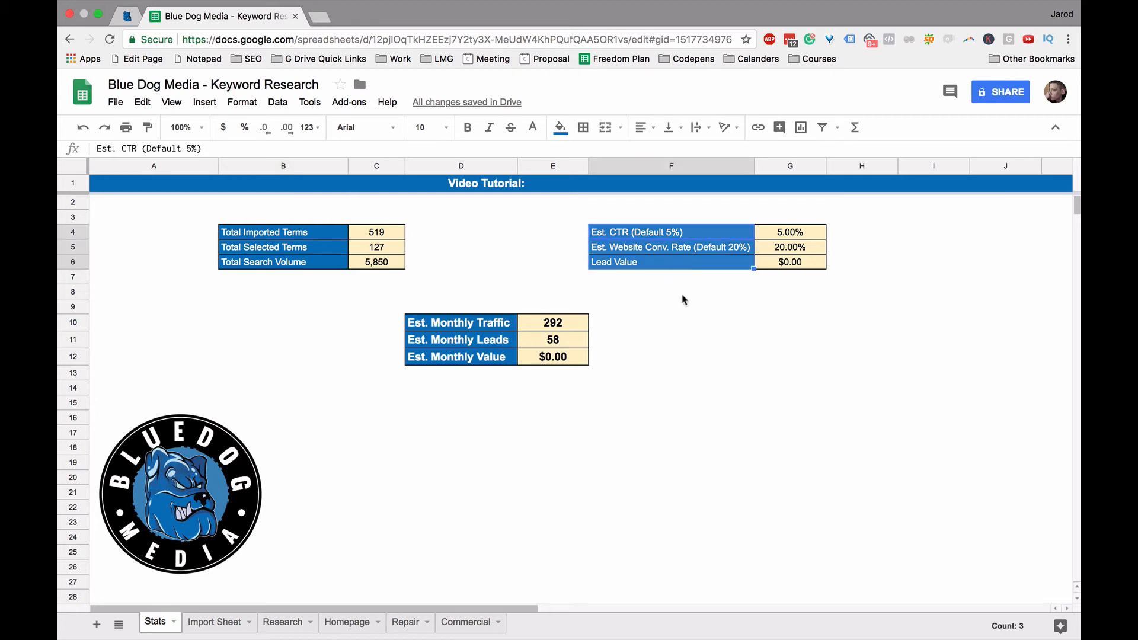
left_click(724, 344)
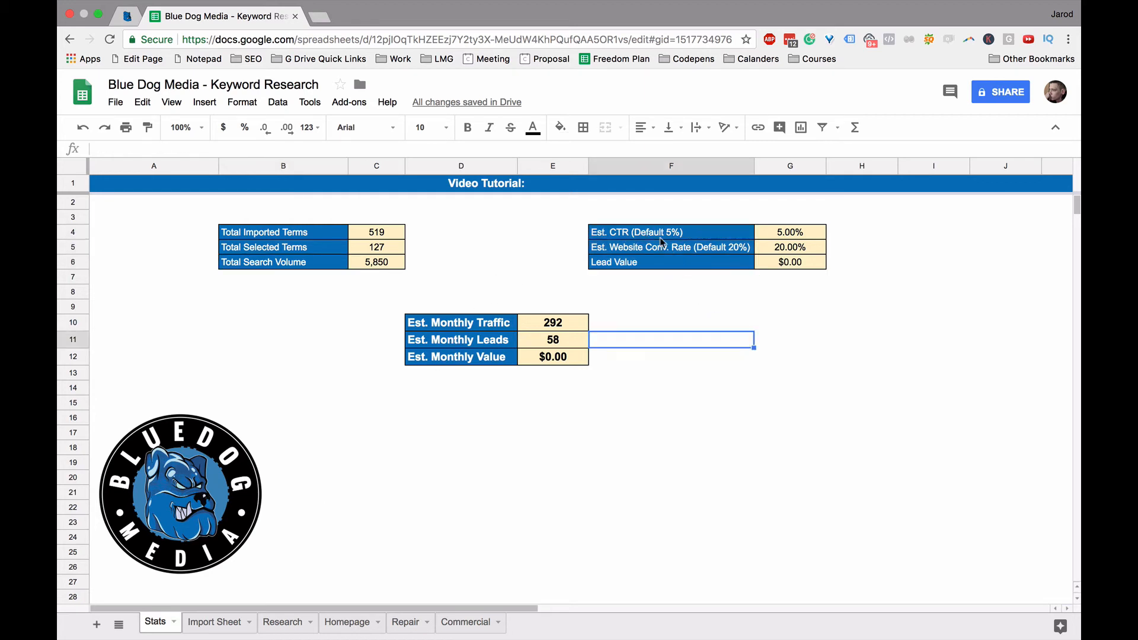
left_click(649, 230)
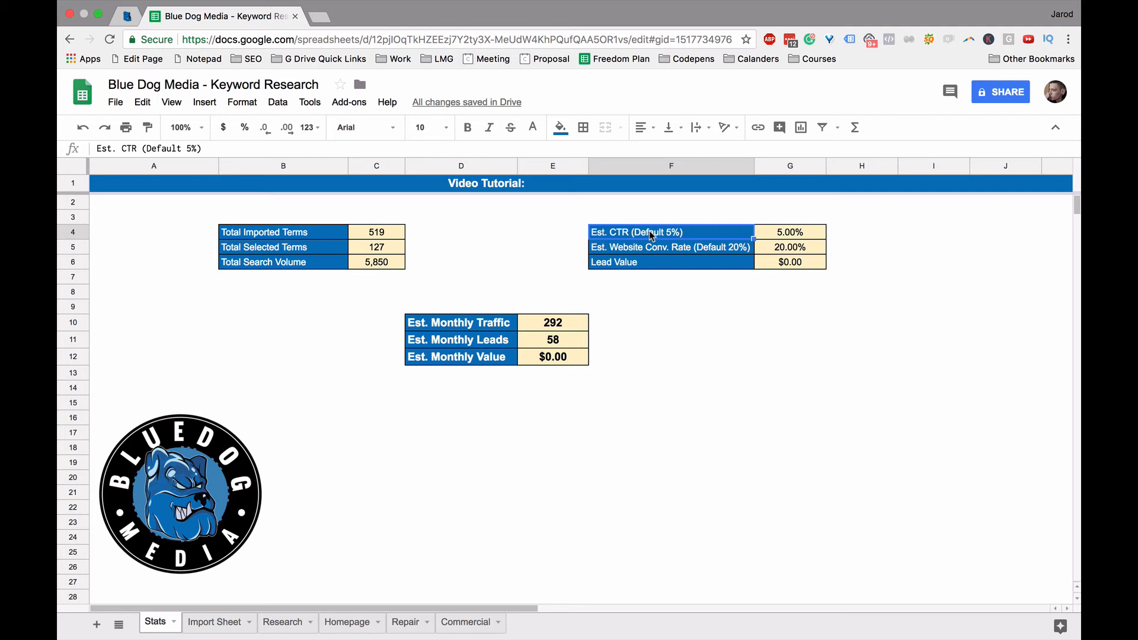
key("Down")
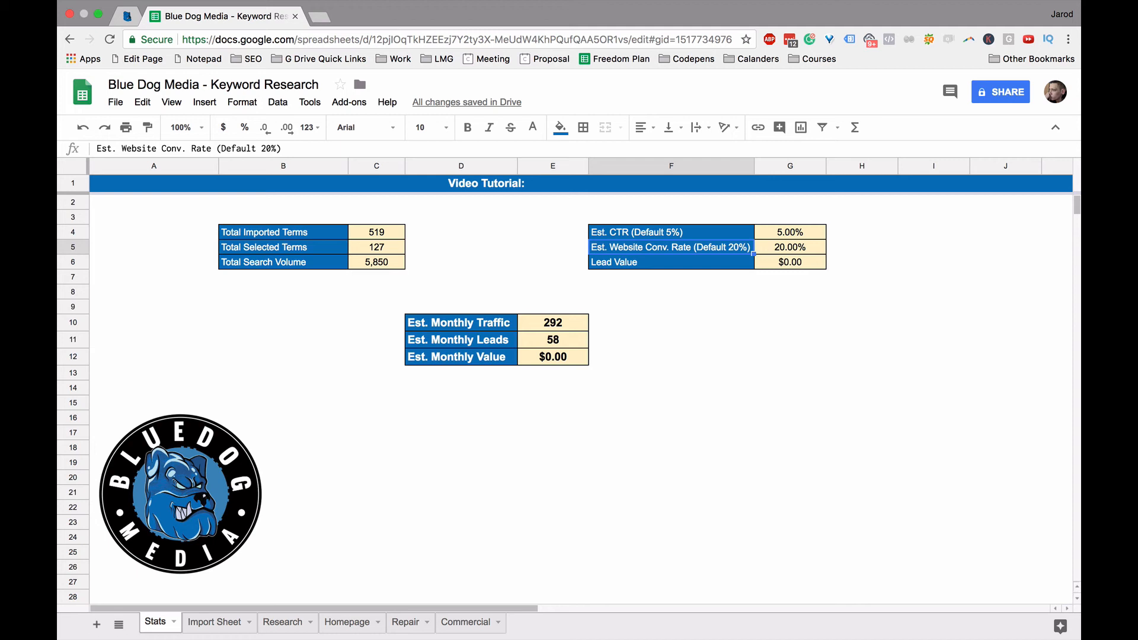
left_click(671, 262)
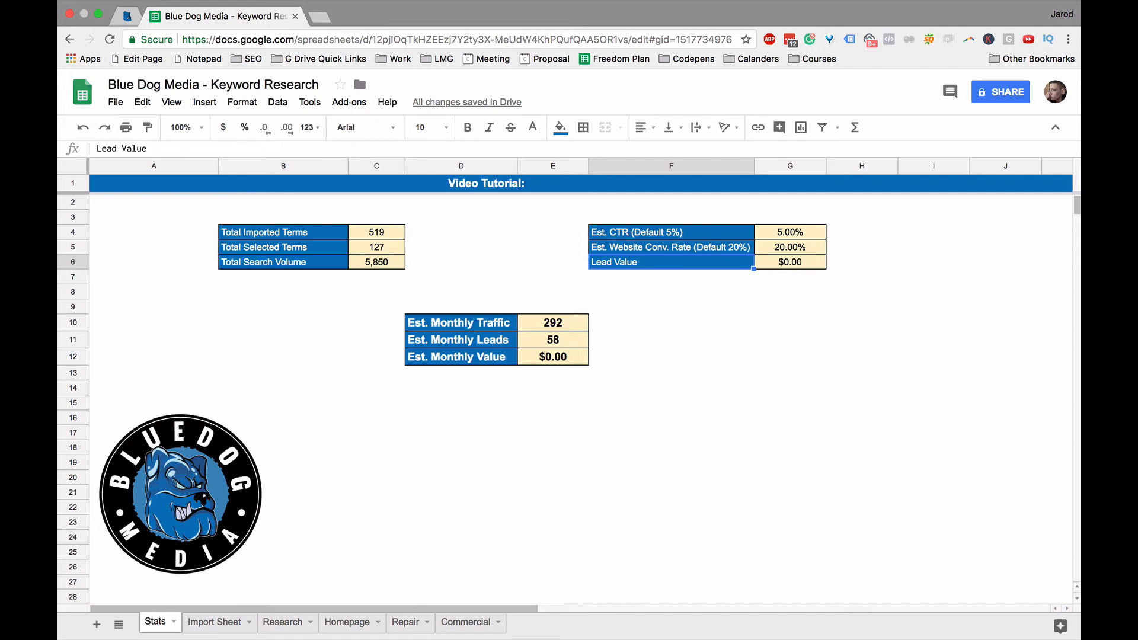
- Switch to the Customer Value calculator page and calculate the lead value from lifetime value 5000, margin .3 and lead conversion rate .2
left_click(129, 17)
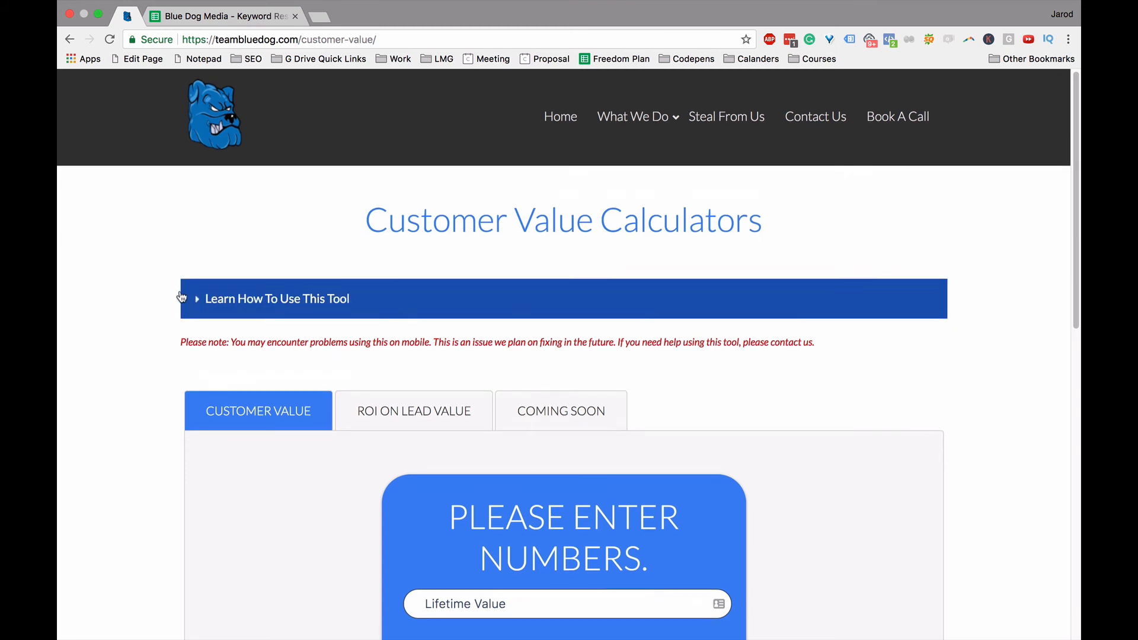
scroll(181, 296, "down", 2)
scroll(181, 295, "down", 3)
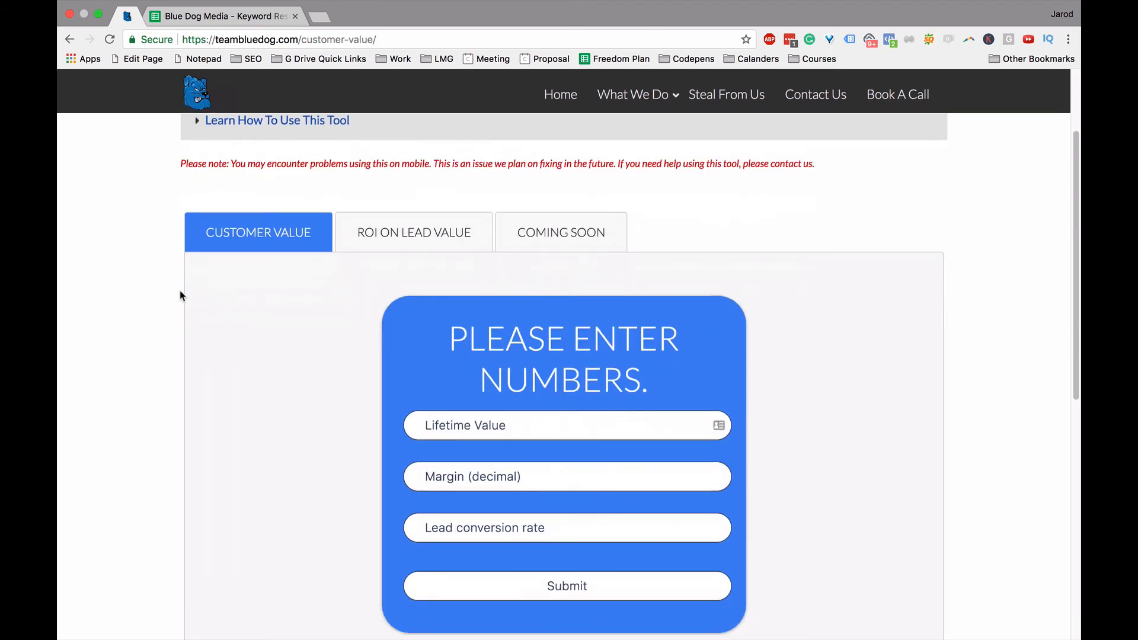
scroll(181, 296, "down", 1)
left_click(472, 394)
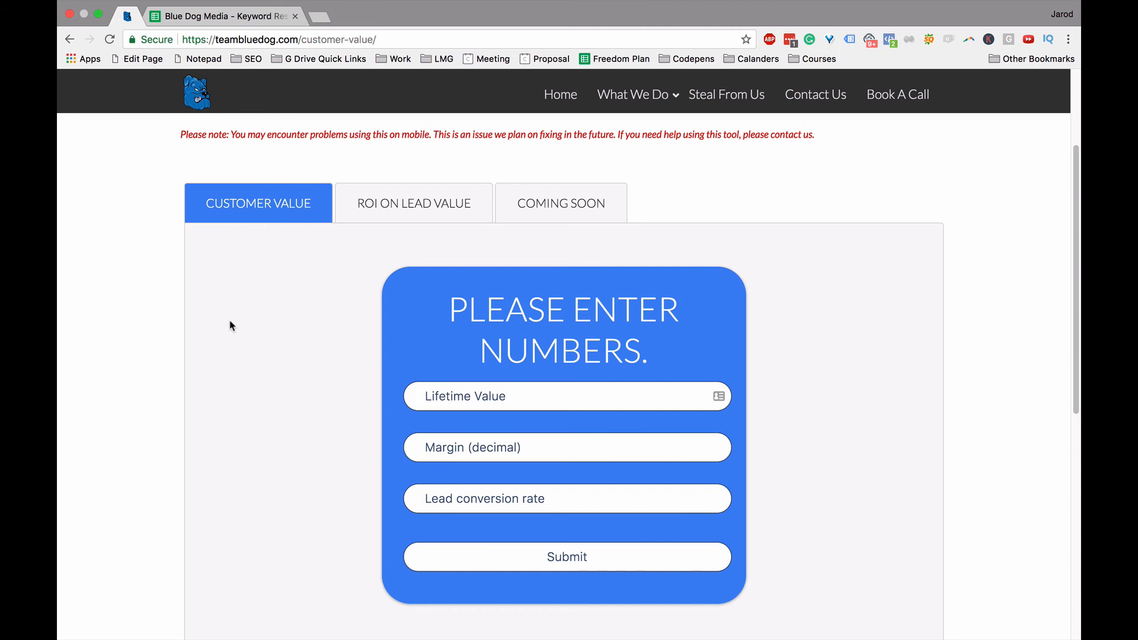
type("5000")
type(".3")
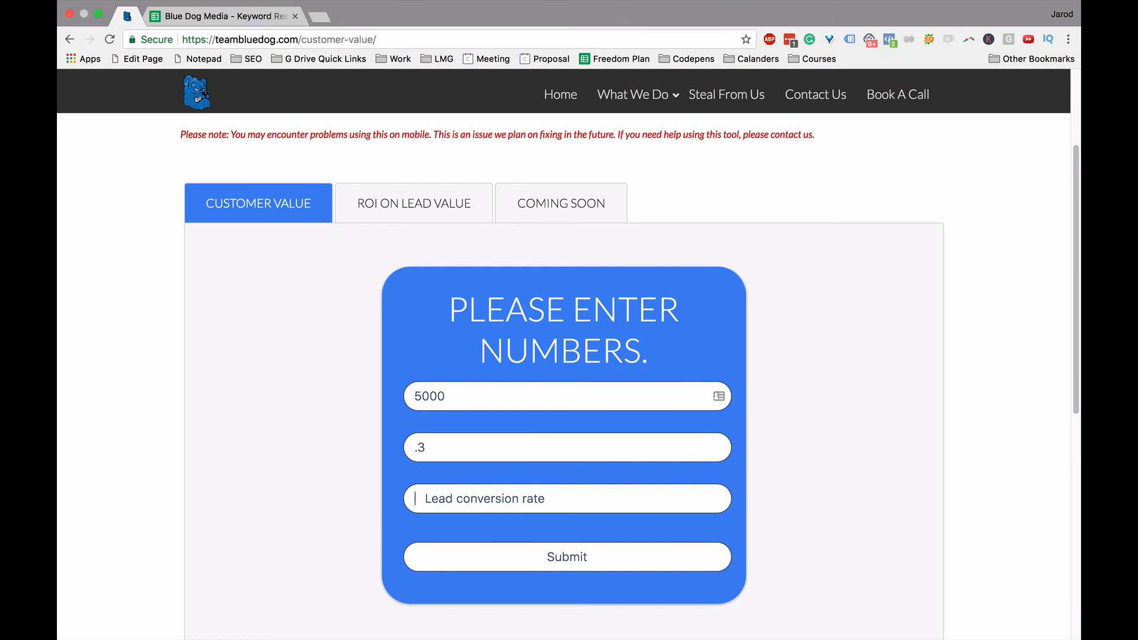
type(".2")
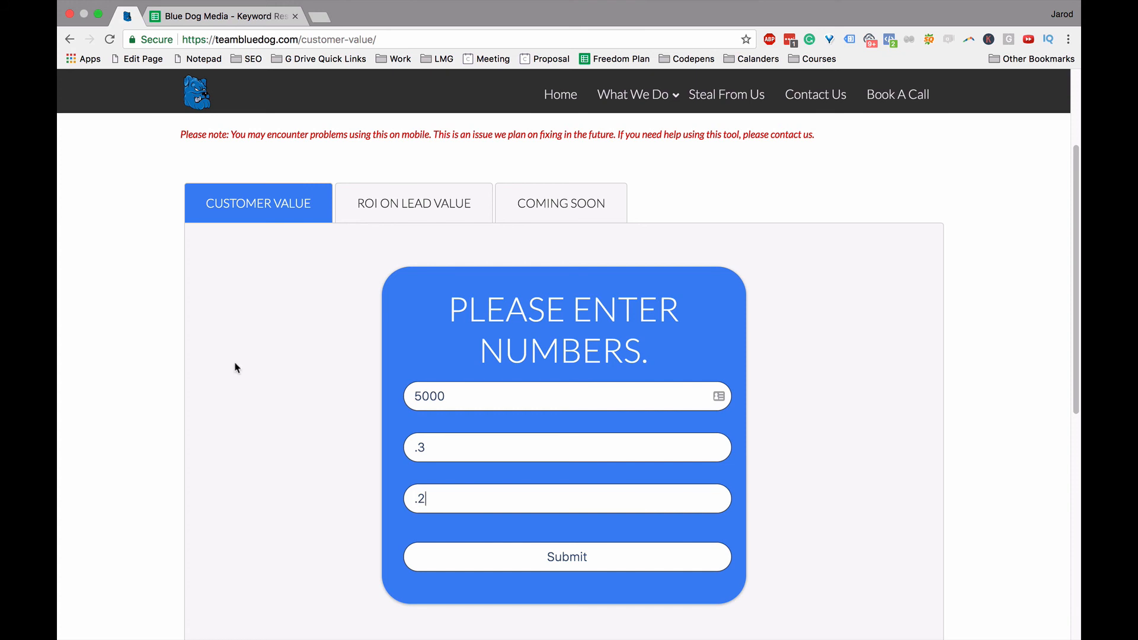
scroll(216, 470, "down", 3)
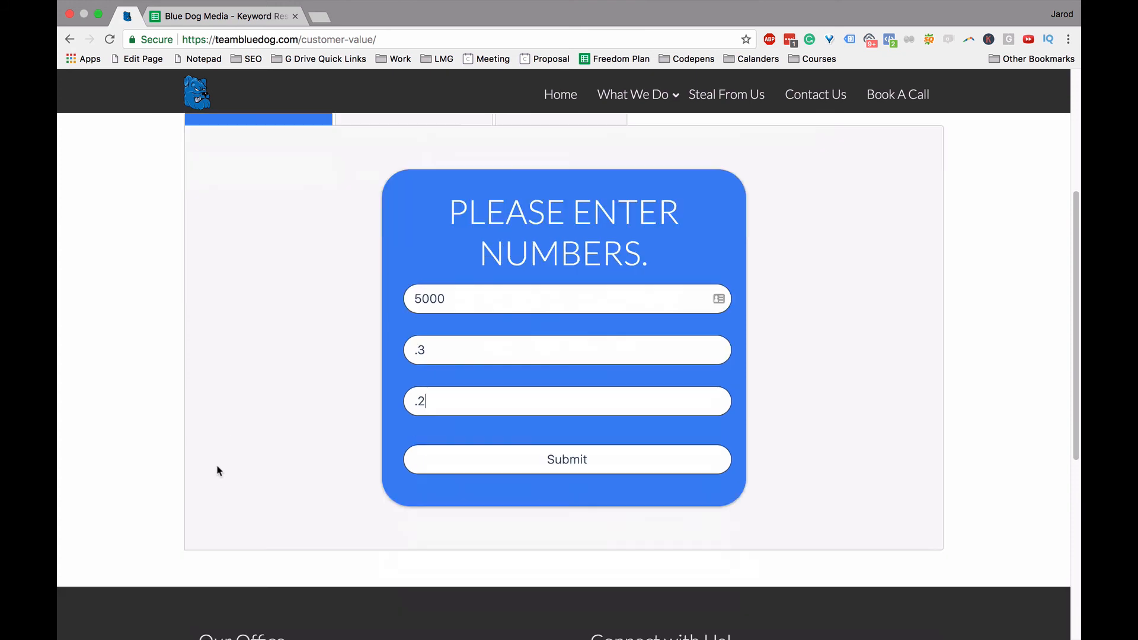
left_click(503, 469)
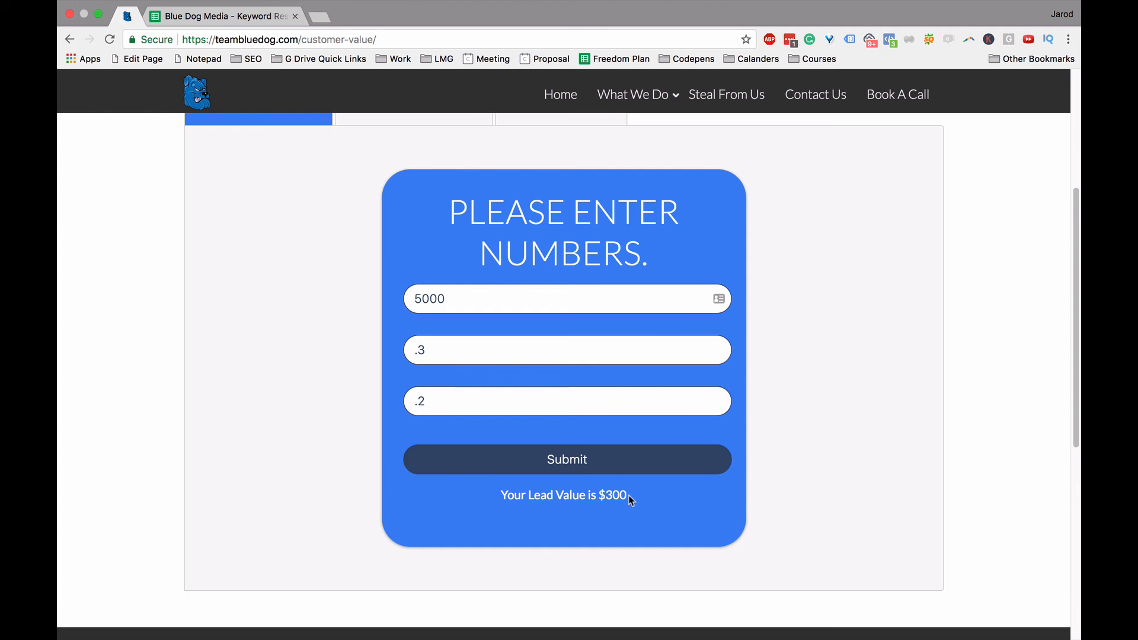
left_click_drag(628, 495, 600, 495)
left_click(643, 513)
- Return to the keyword research spreadsheet and set the Lead Value on the Stats sheet to 300
left_click(160, 9)
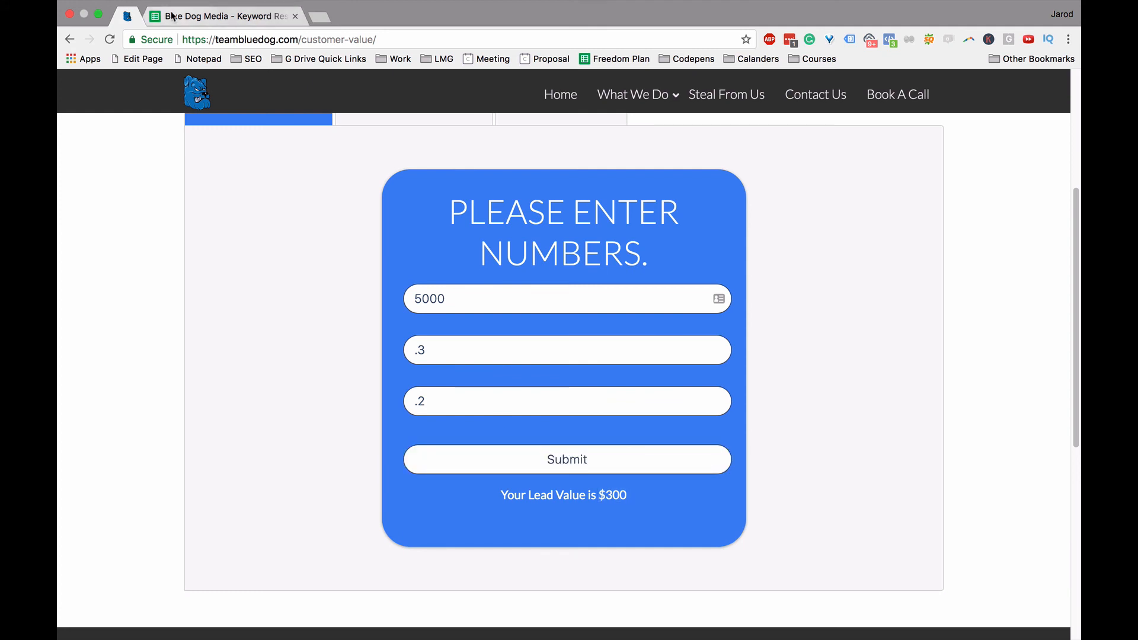
left_click(793, 262)
type("300")
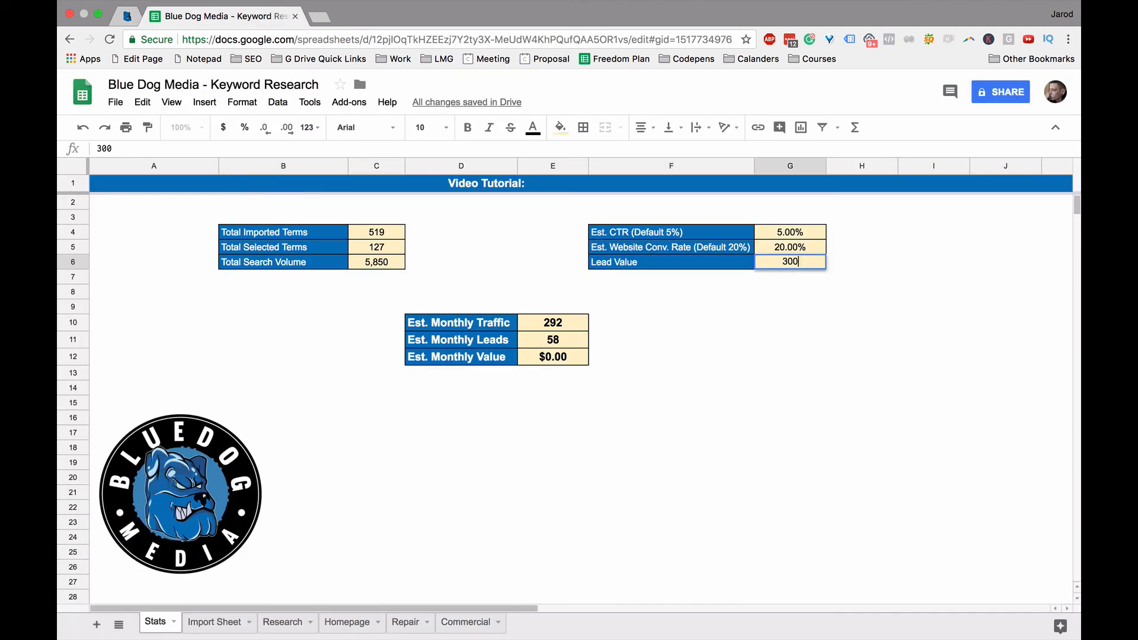
key("Return")
key("Up")
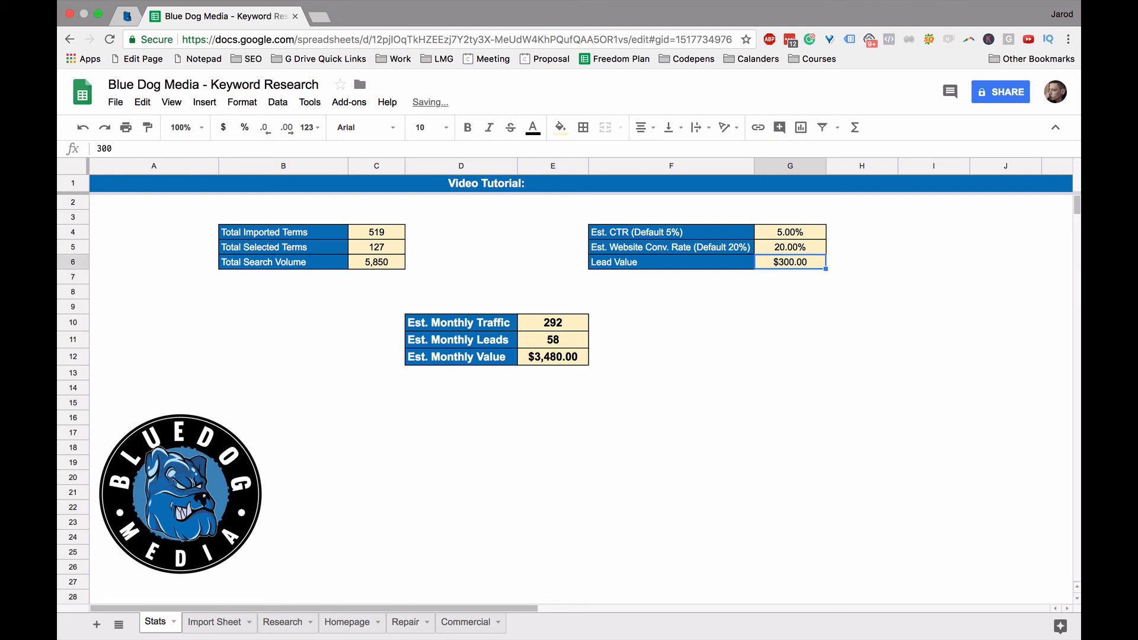
key("Down")
key("Left")
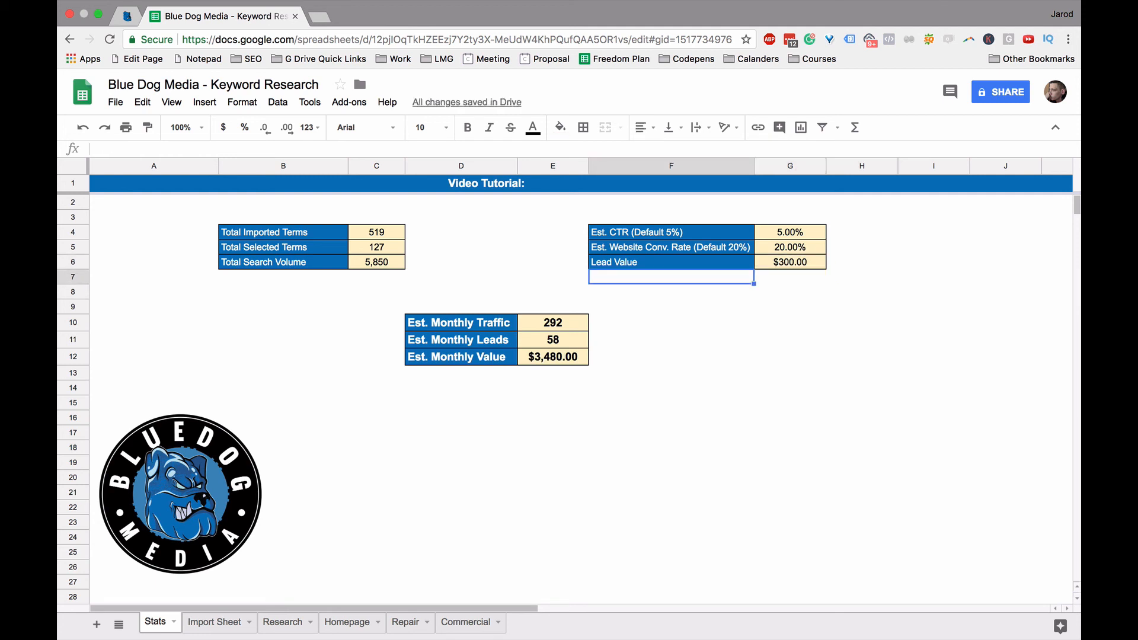
key("Left")
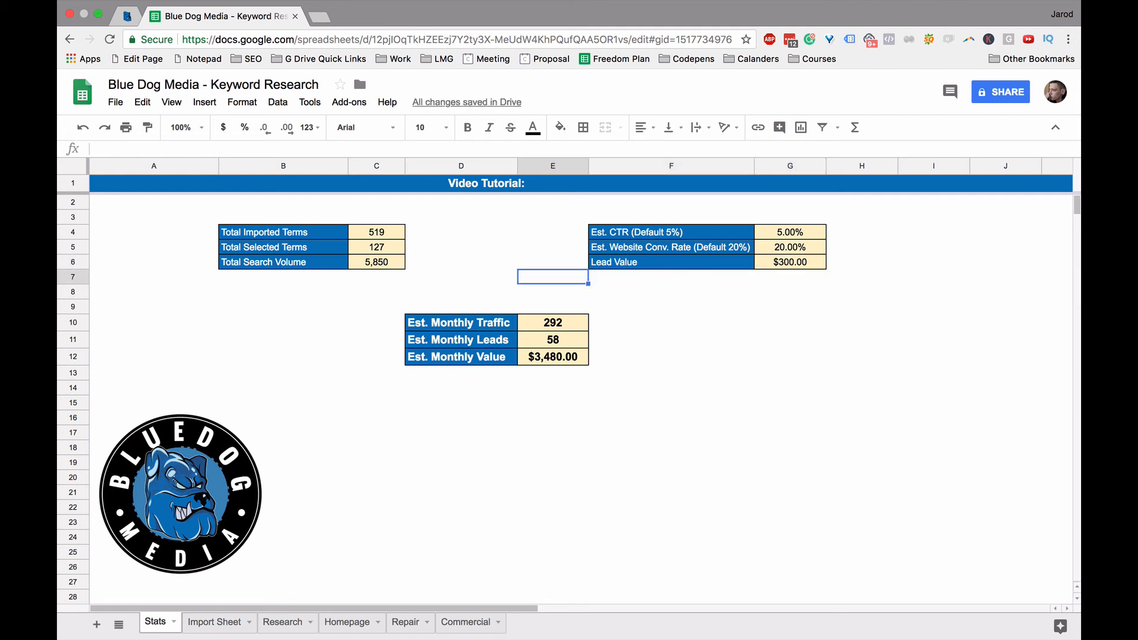
left_click(458, 322)
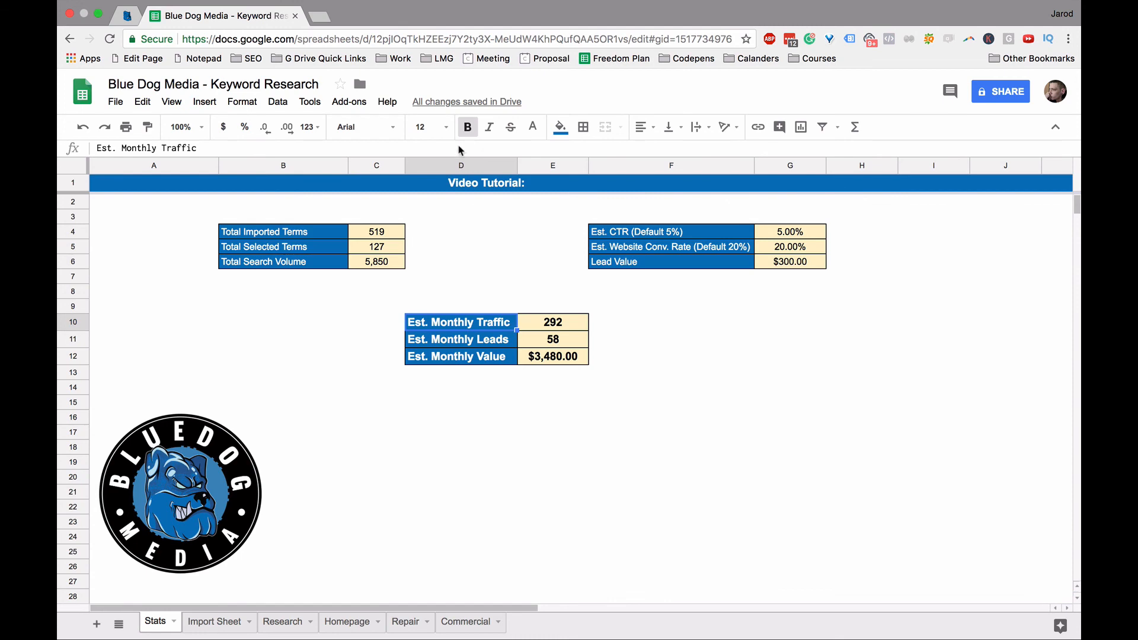
- Fill the Ranking Pages formula on the Homepage sheet from C2 down to row 20 and return to the Stats sheet
left_click(204, 622)
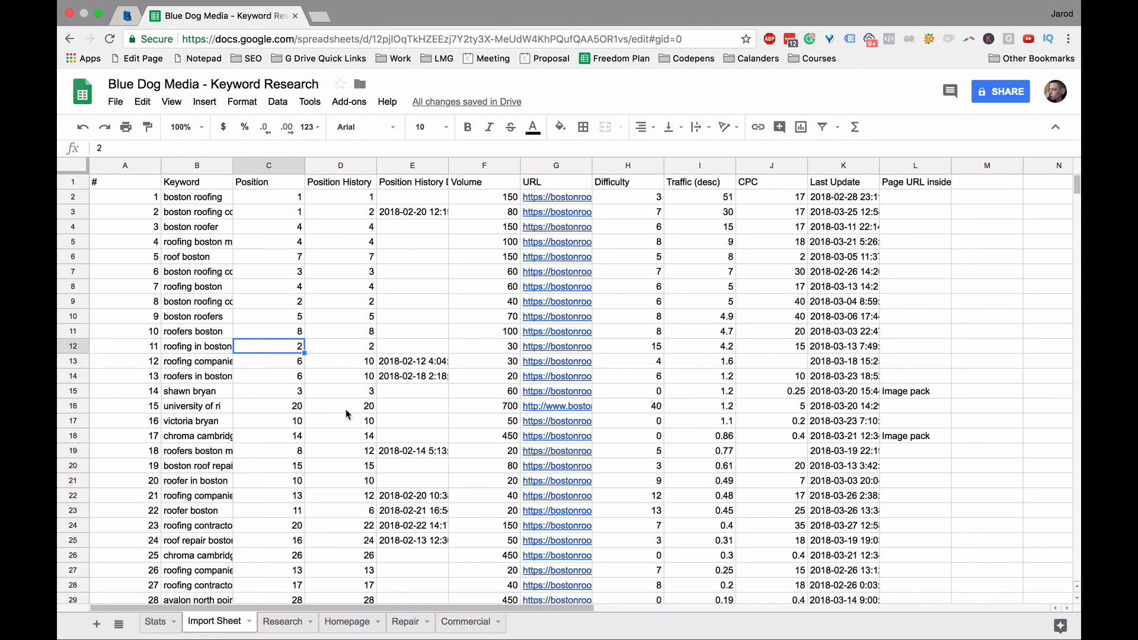
left_click(384, 308)
left_click(282, 621)
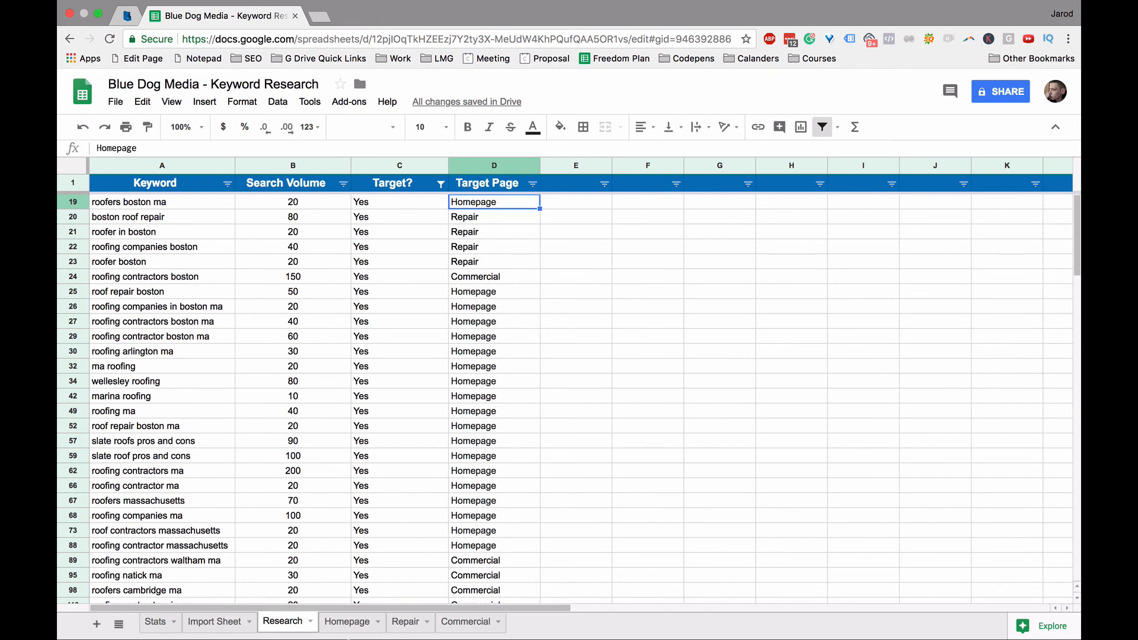
left_click(349, 623)
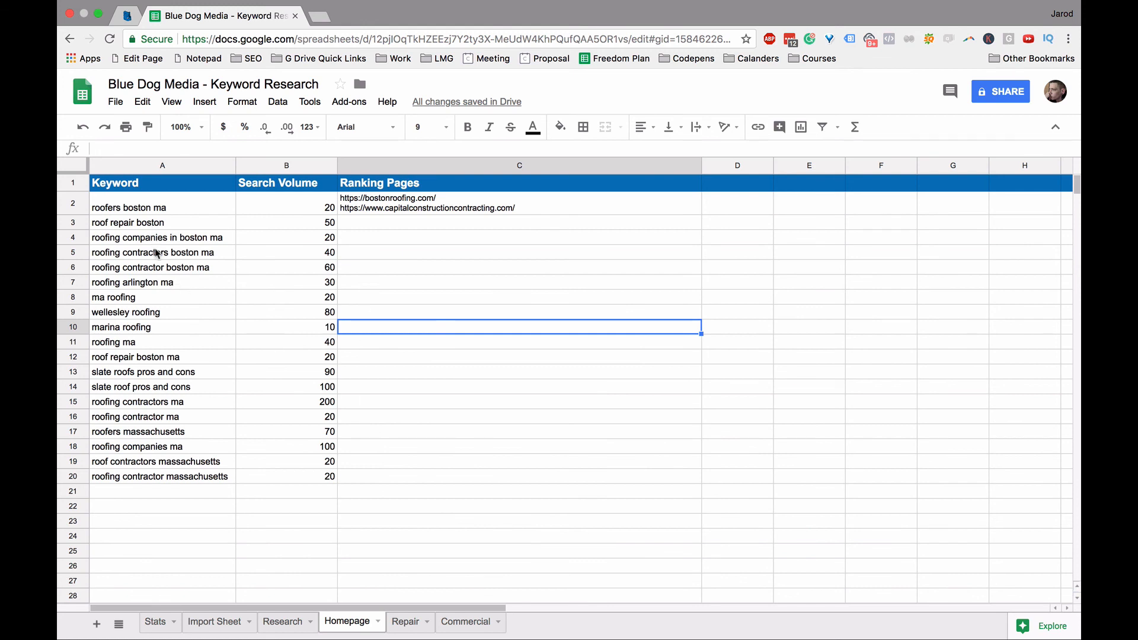
left_click(386, 210)
left_click_drag(701, 214, 699, 478)
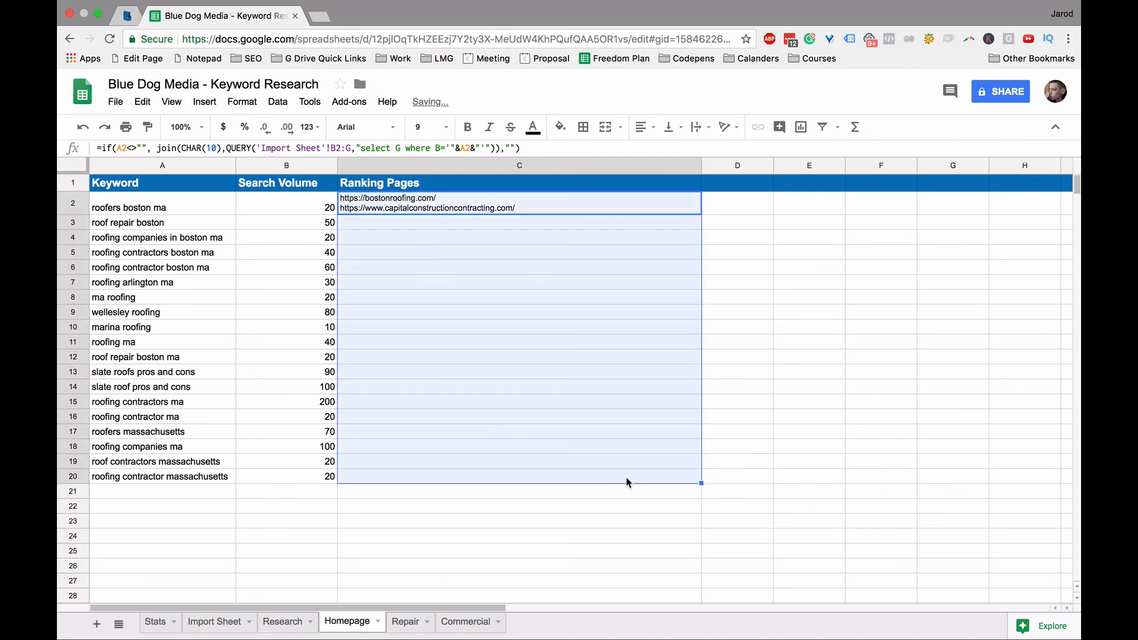
left_click(201, 391)
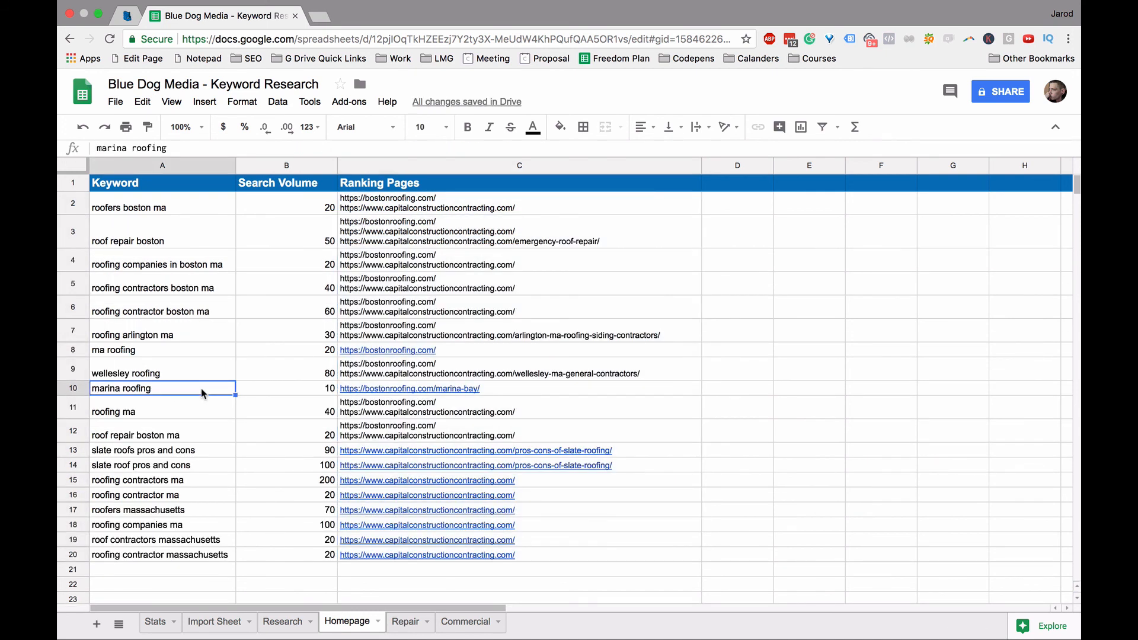
left_click(168, 624)
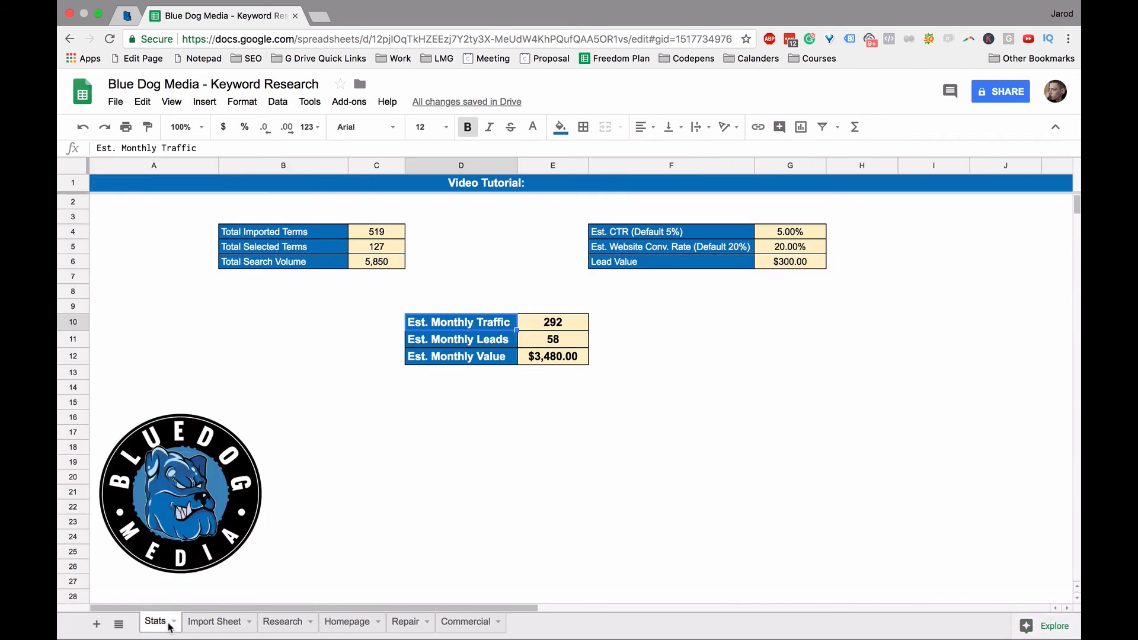